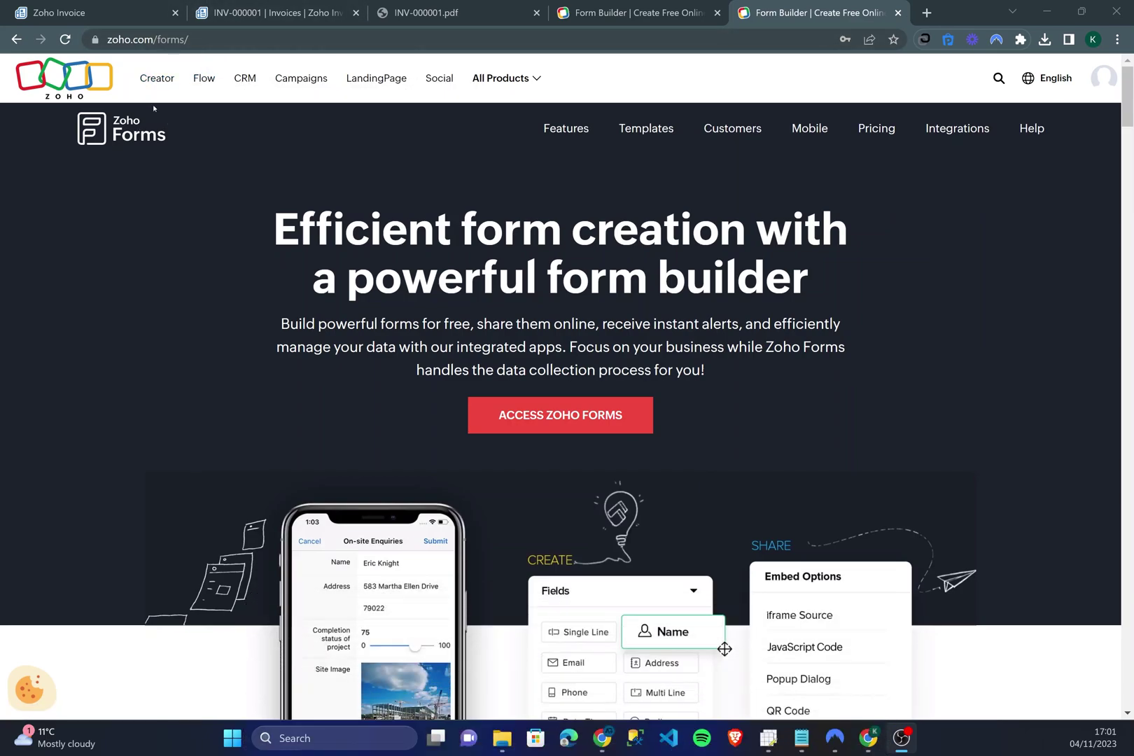
Go from the zoho.com/forms page through the all-products list to reach Zoho Forms.
left_click(228, 40)
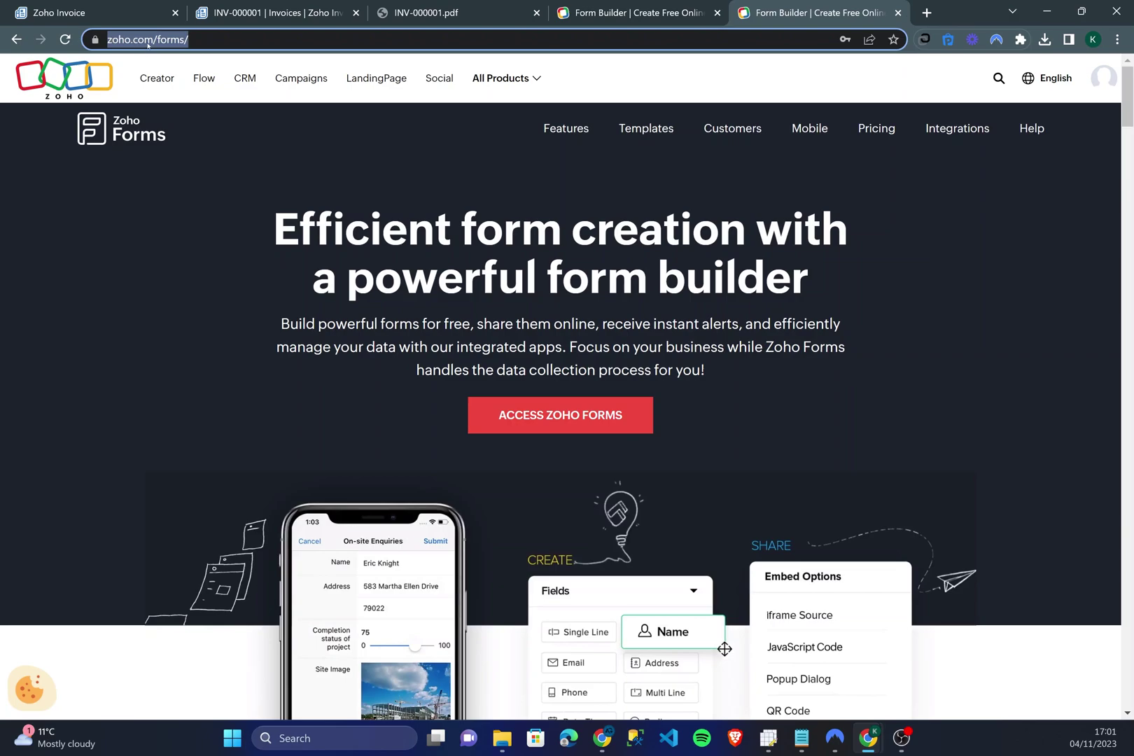
left_click(523, 81)
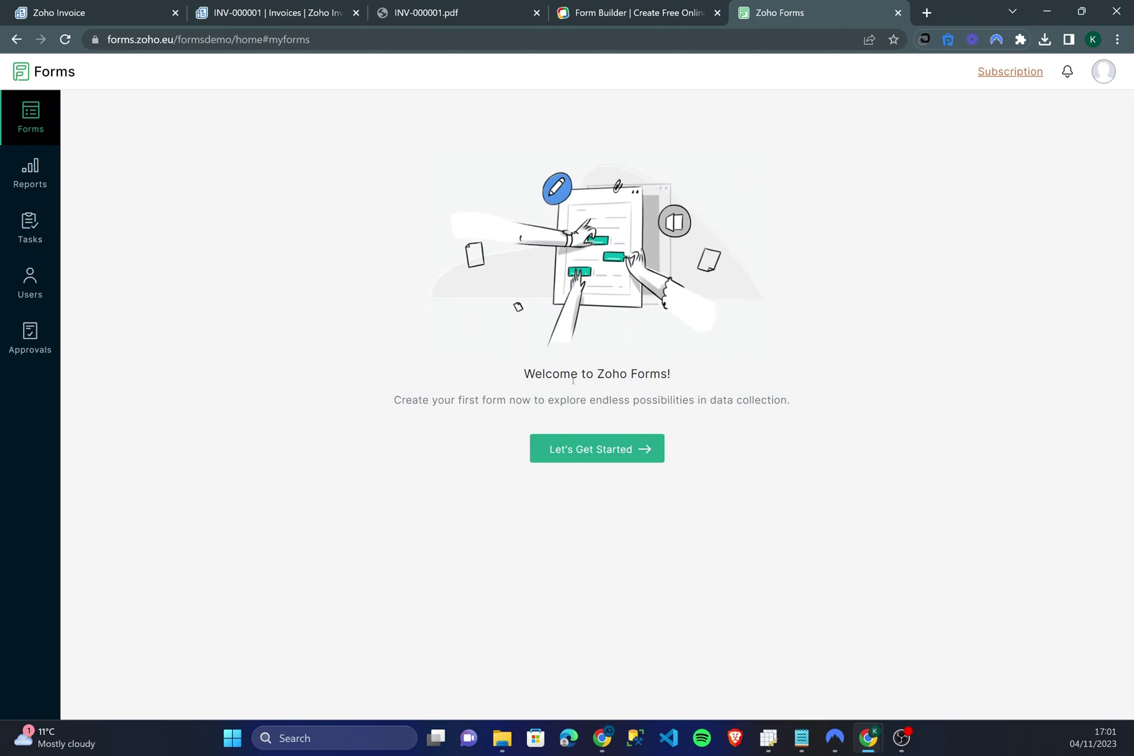
Start a first form, settle on the Standard form type and title it 'form 1'.
left_click(629, 452)
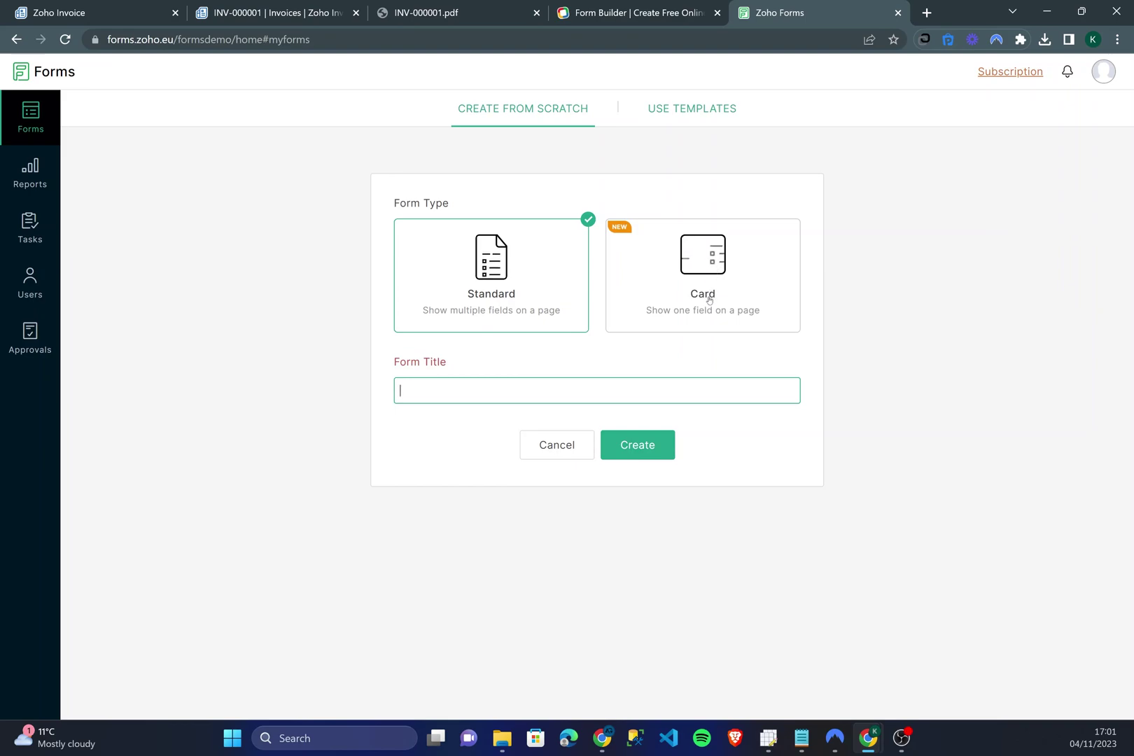
left_click(702, 270)
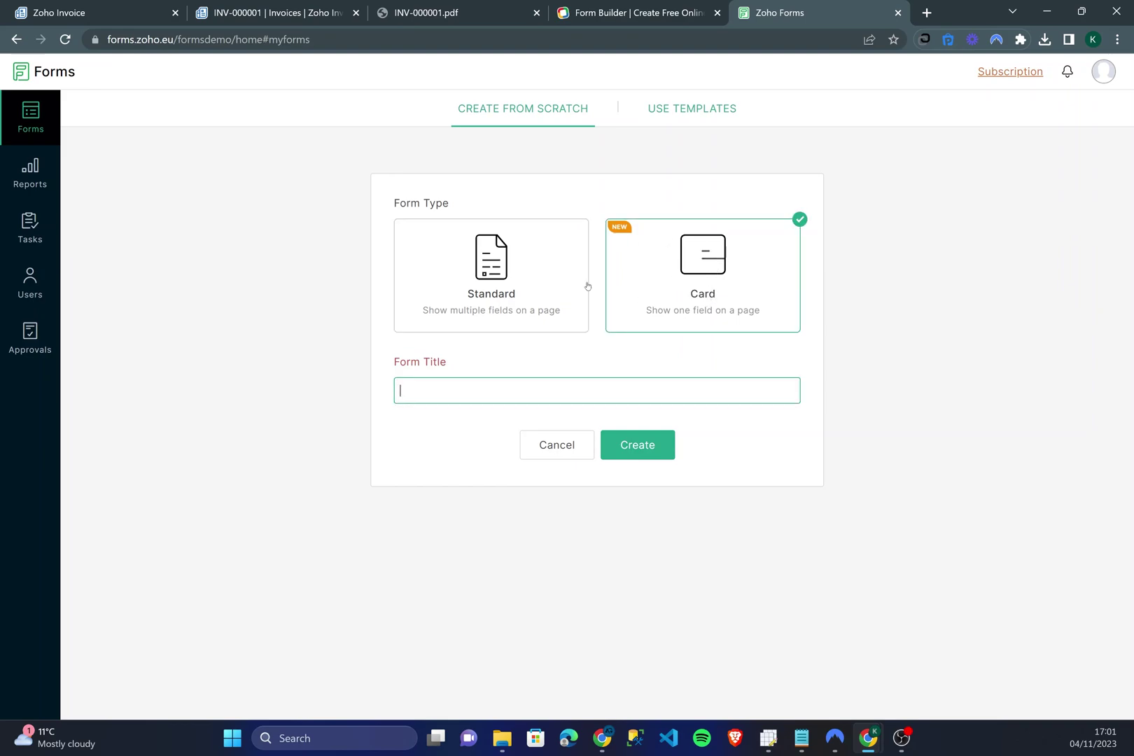
left_click(533, 291)
left_click(748, 281)
left_click(528, 251)
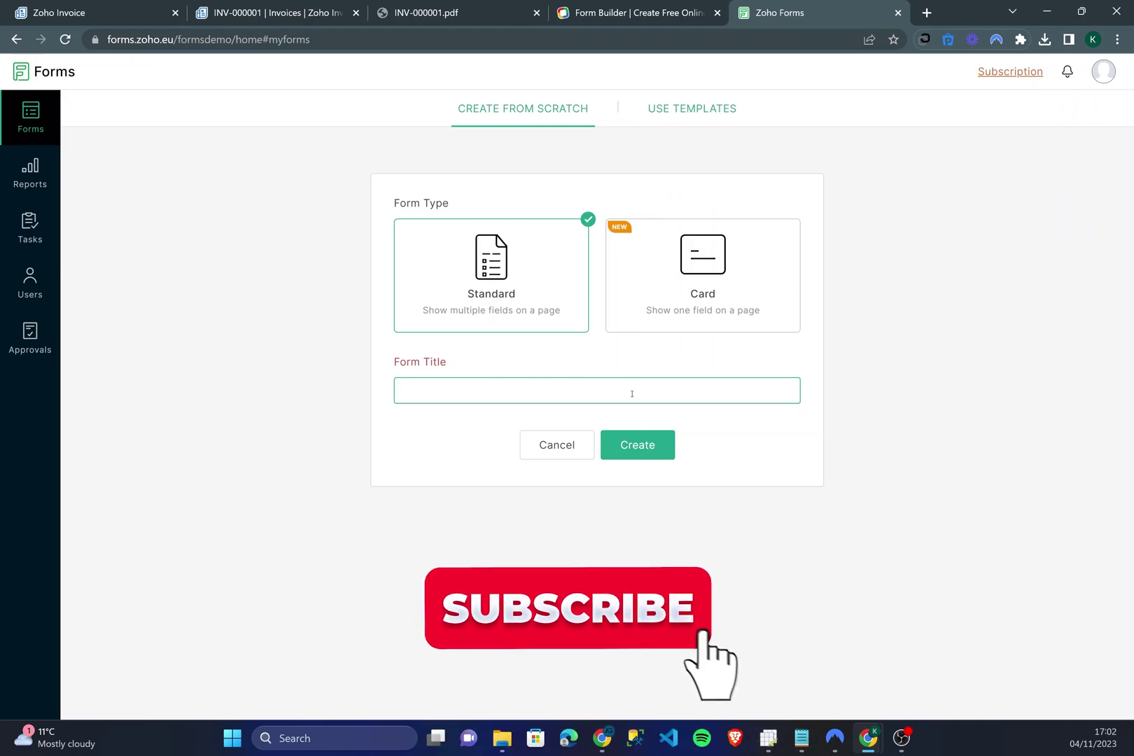
type("form 1")
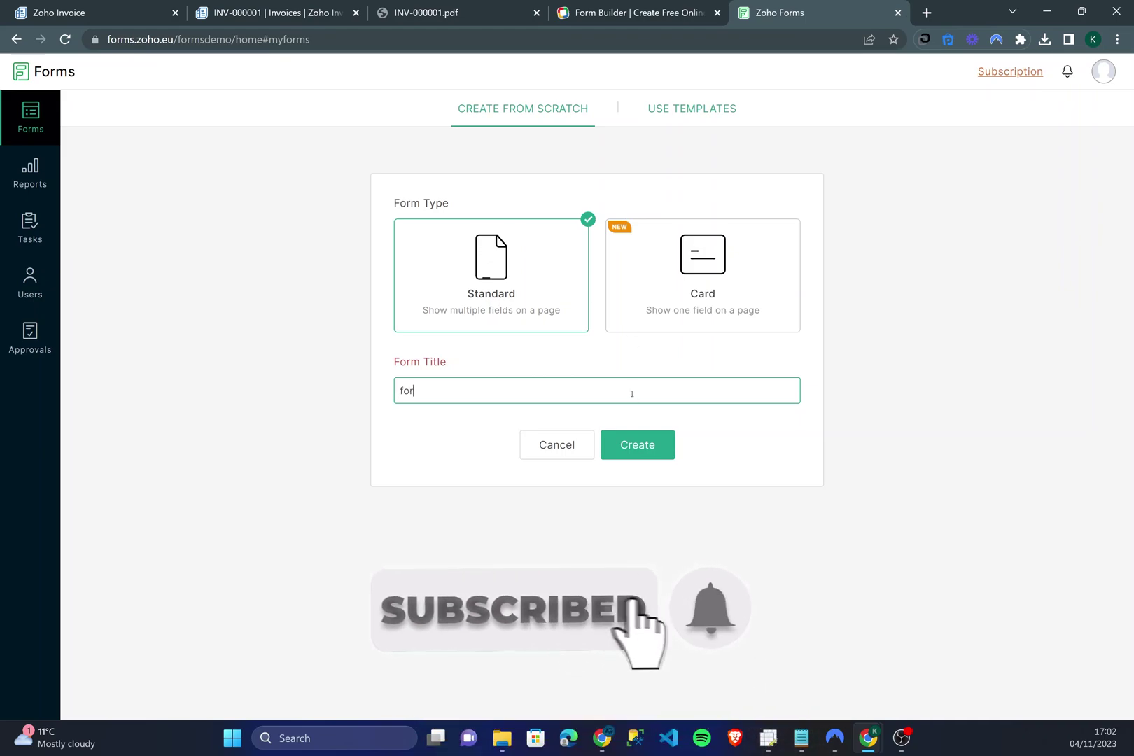
Preview the Client Details, Complaints, Contact Us, Email Subscription and Software Evaluation templates.
left_click(693, 107)
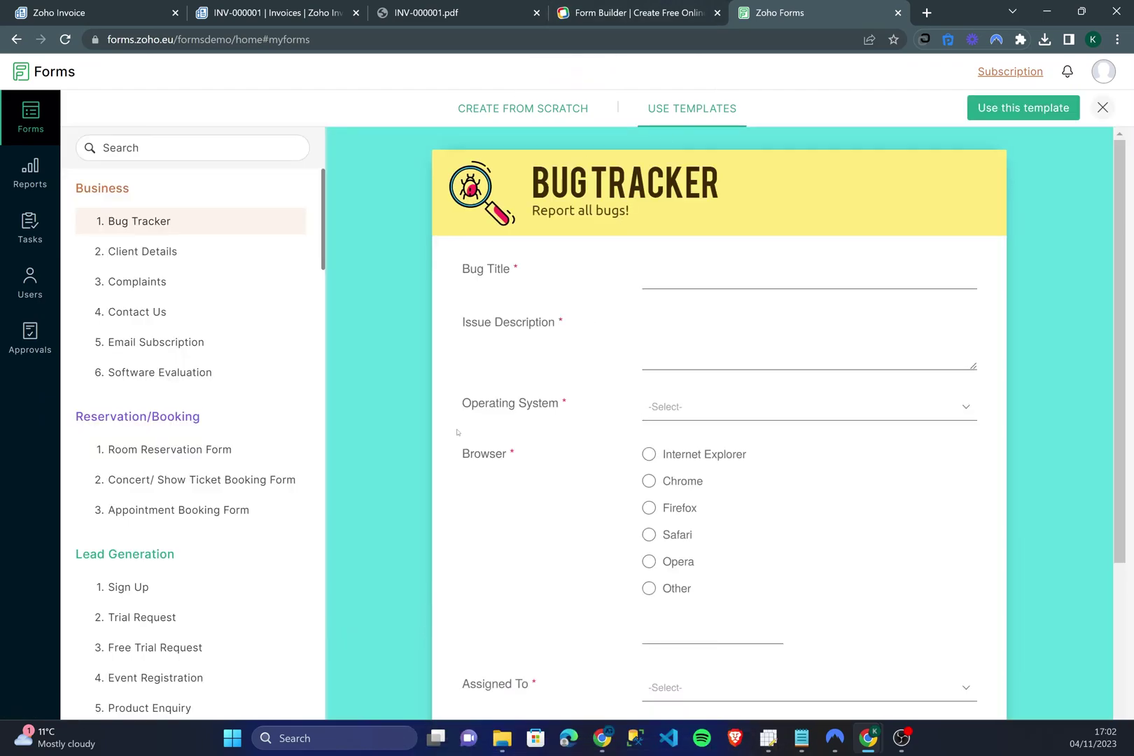
scroll(681, 425, "down", 4)
scroll(681, 427, "up", 4)
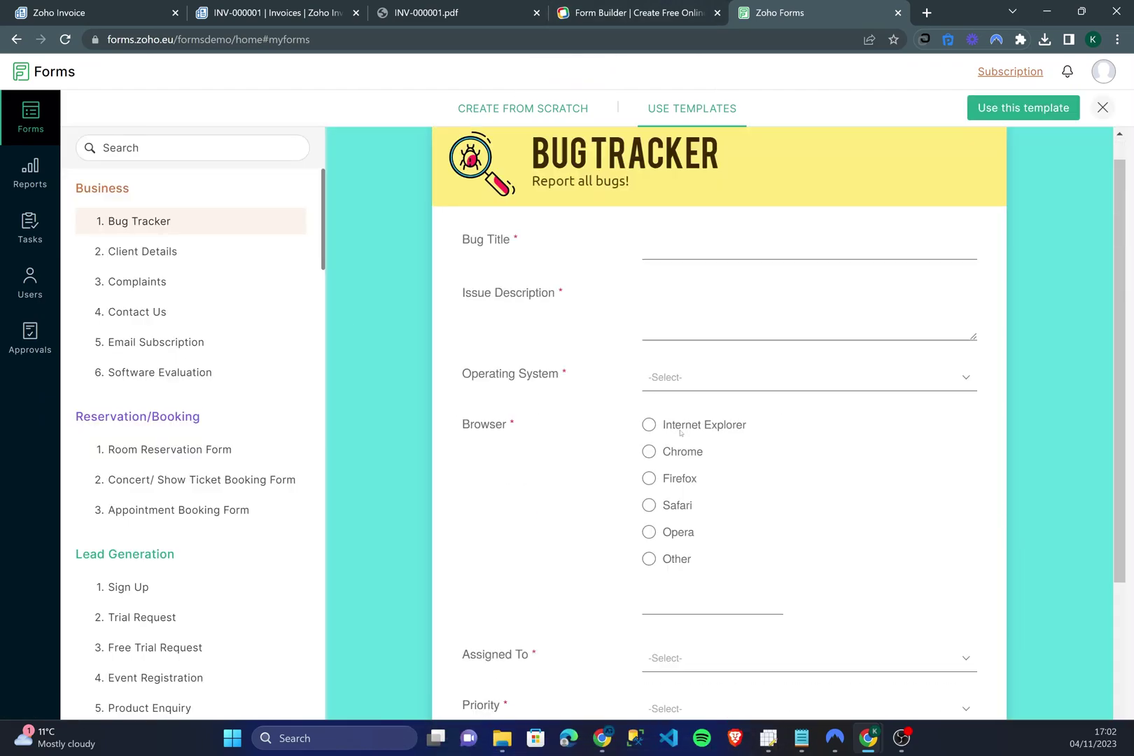
left_click(174, 250)
scroll(878, 358, "down", 2)
scroll(877, 359, "down", 2)
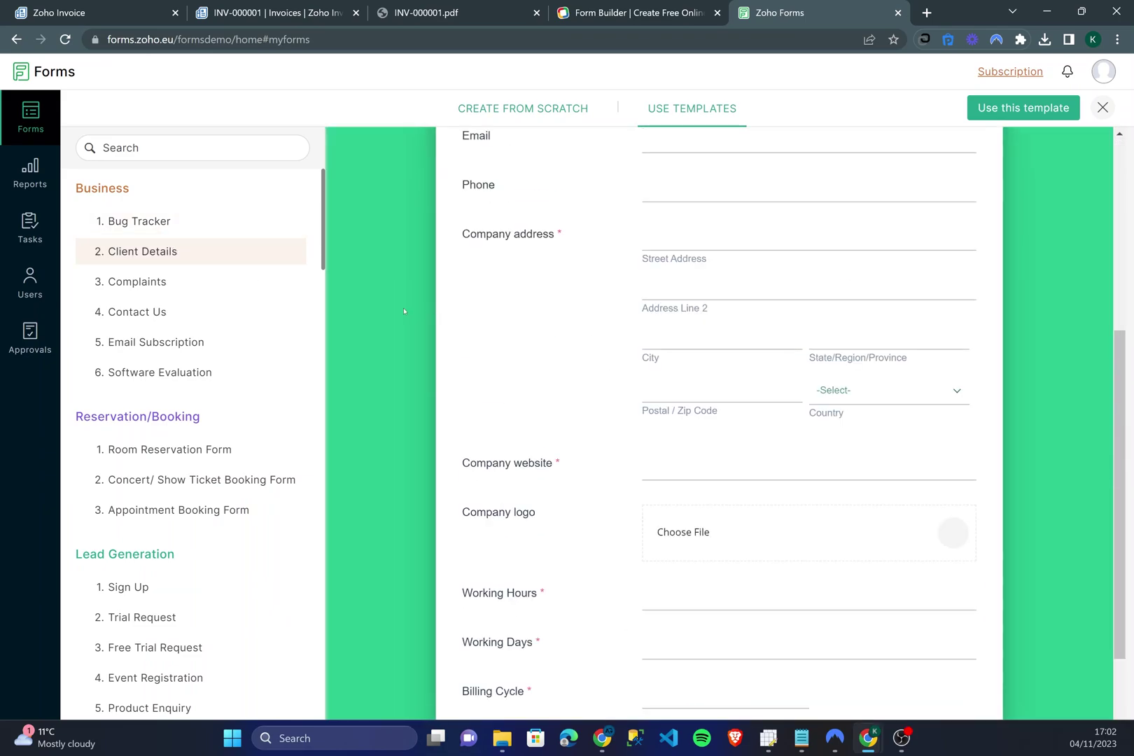
left_click(144, 280)
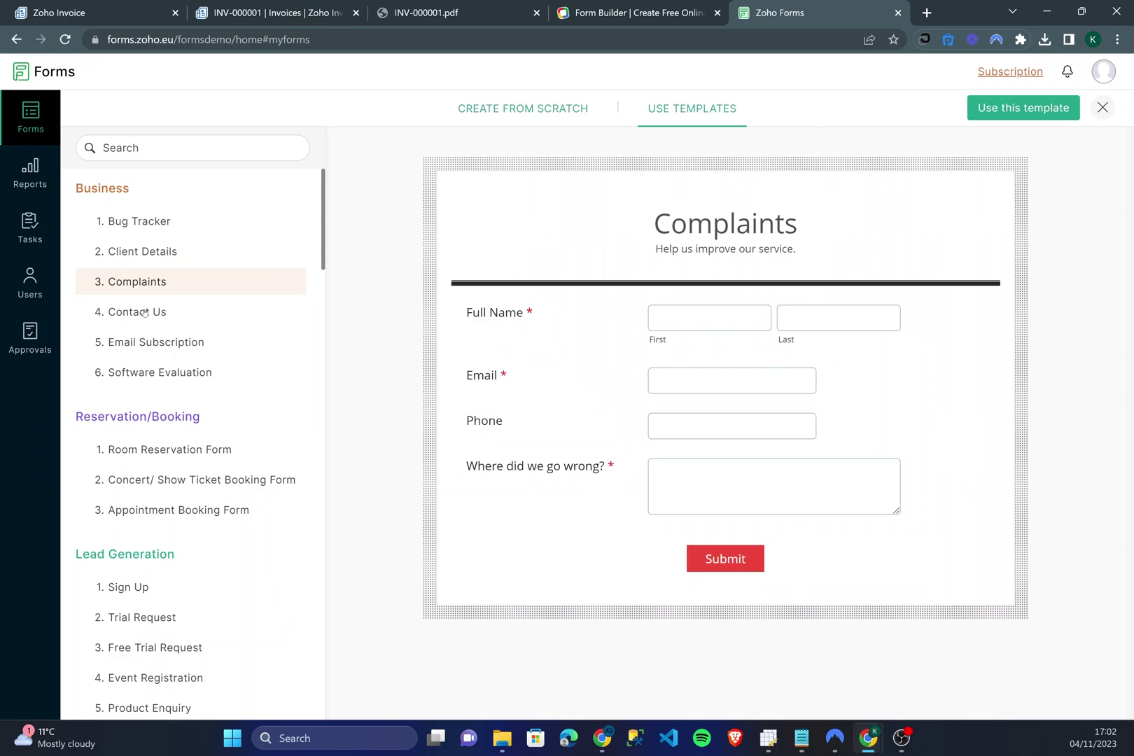
left_click(143, 312)
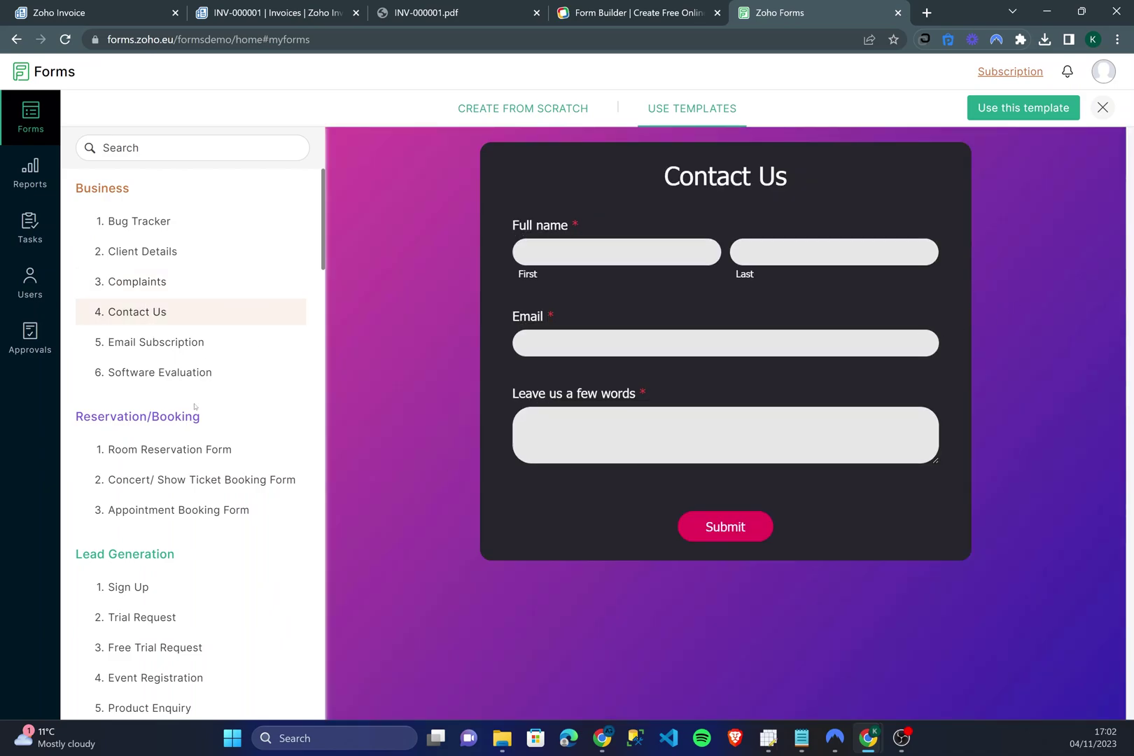
left_click(162, 348)
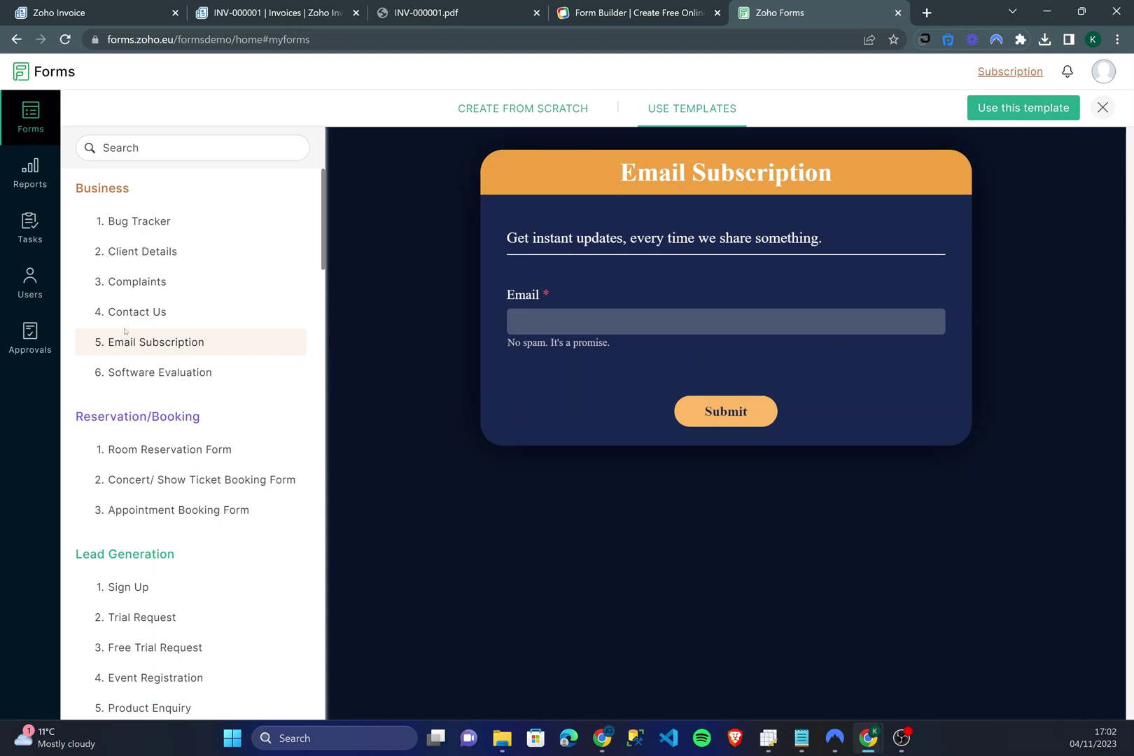
left_click(192, 371)
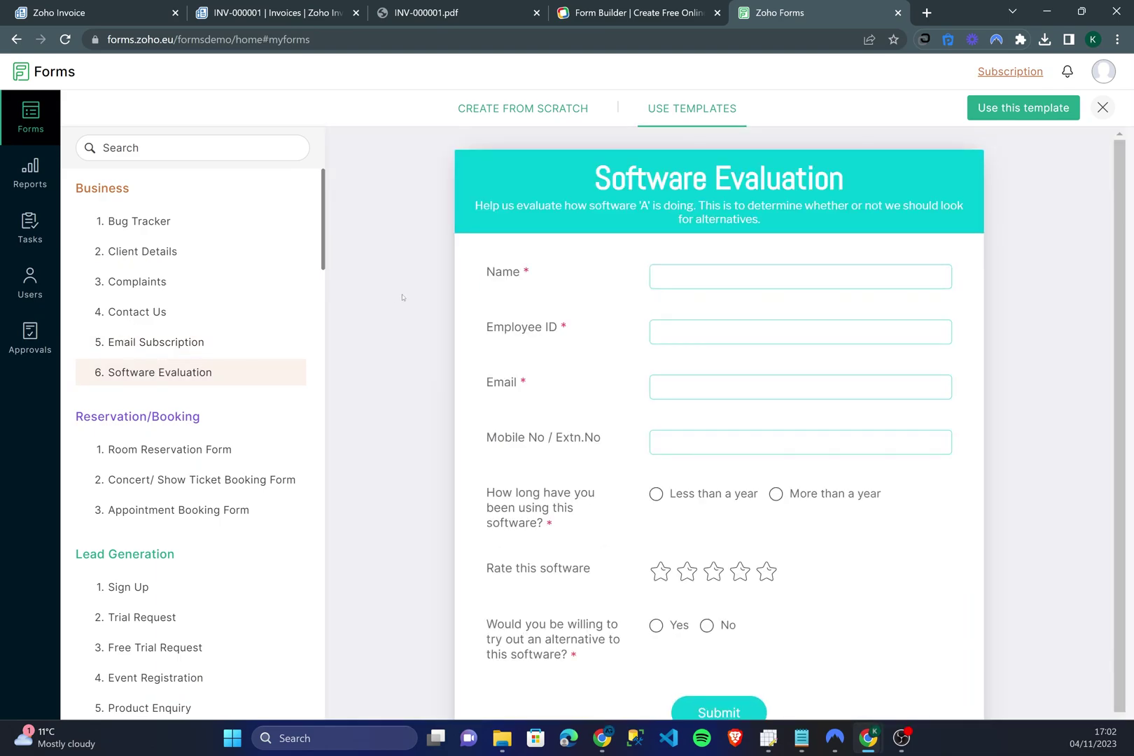
Preview the School Application Form template and scroll through its fields.
scroll(164, 364, "down", 6)
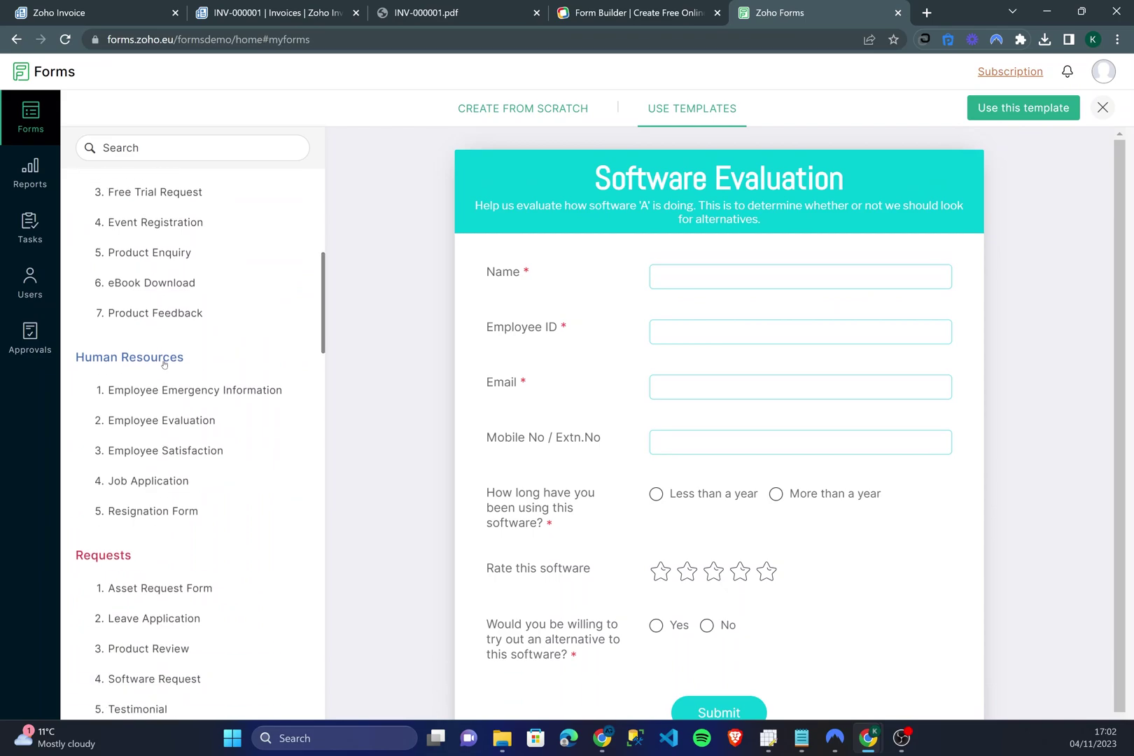
scroll(164, 364, "up", 2)
scroll(168, 365, "down", 5)
scroll(119, 358, "down", 6)
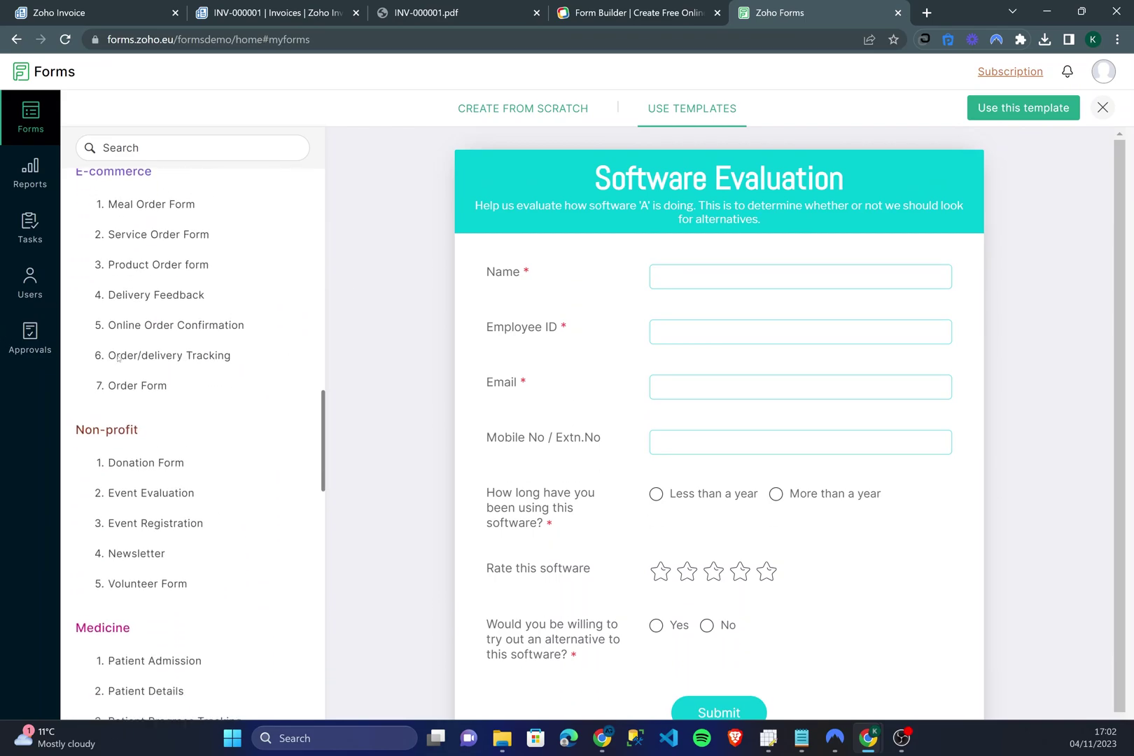
scroll(119, 359, "down", 10)
scroll(175, 373, "up", 5)
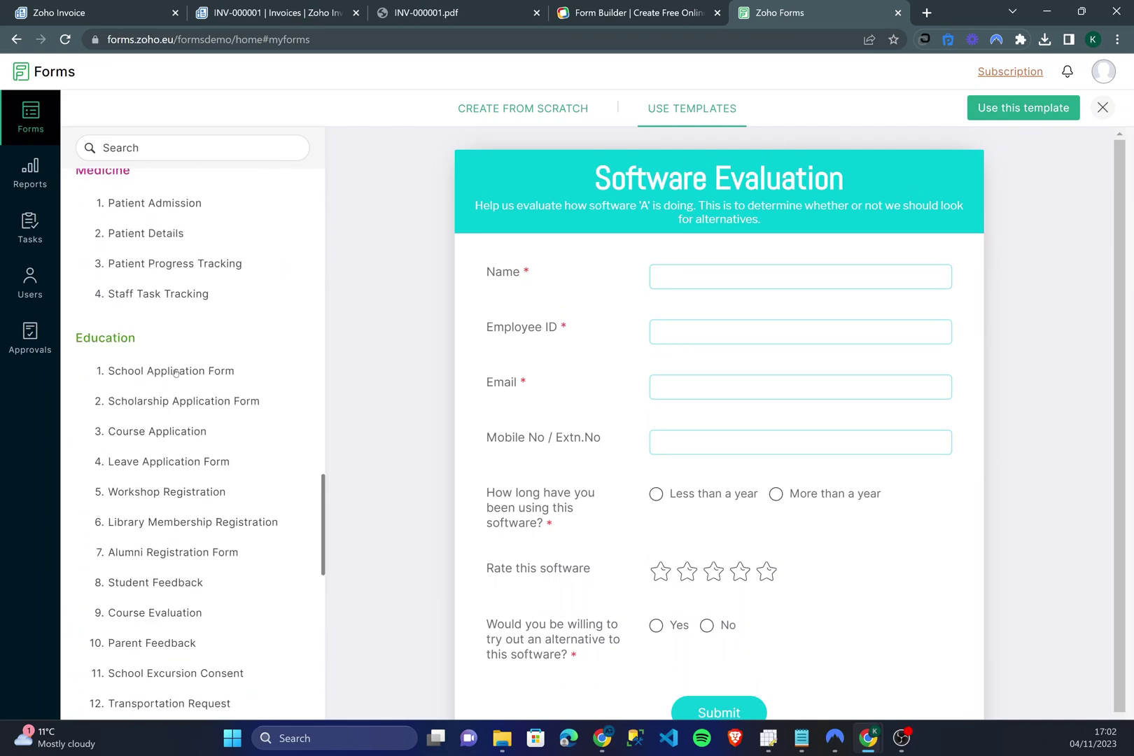
left_click(147, 379)
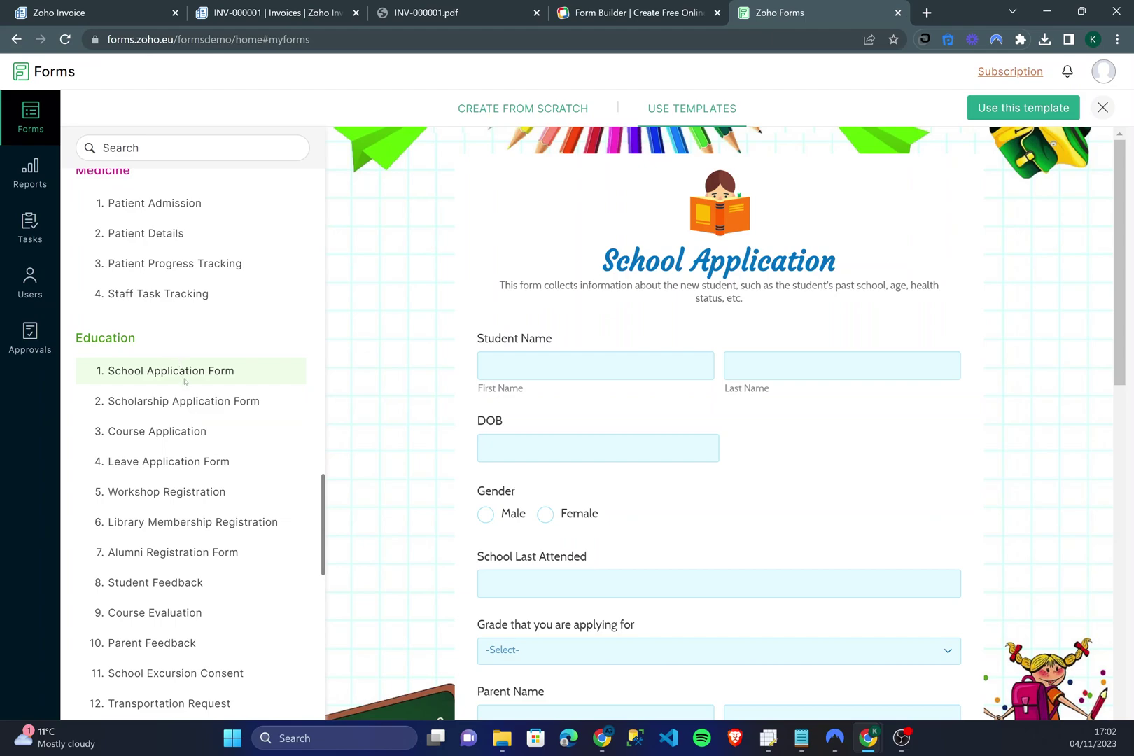
scroll(185, 382, "down", 4)
scroll(179, 396, "down", 4)
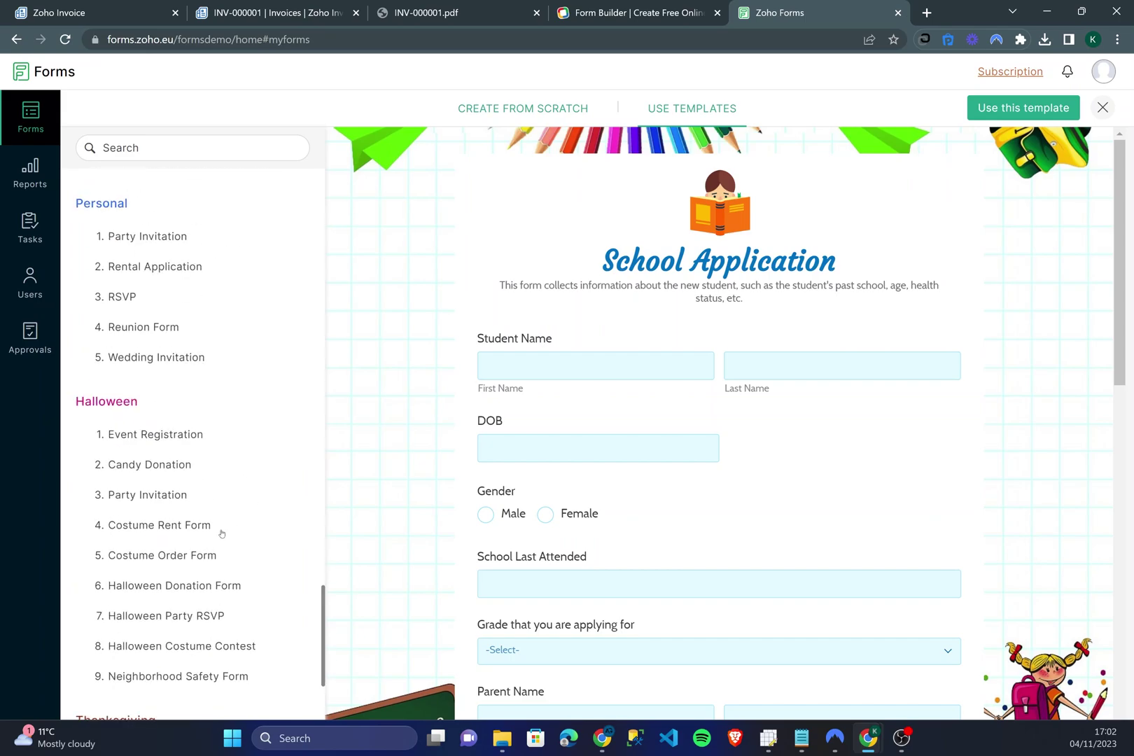
scroll(221, 534, "up", 20)
scroll(226, 476, "down", 3)
scroll(225, 476, "up", 3)
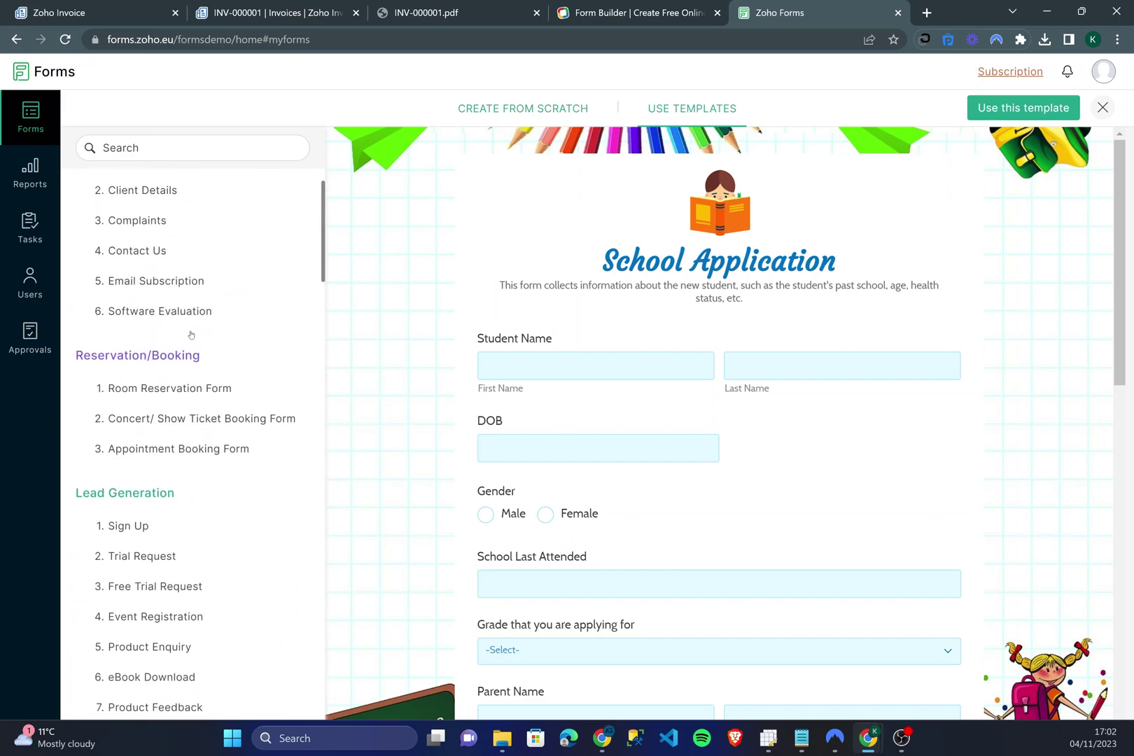
Create a Standard form from scratch titled 'standard form 1'.
left_click(544, 110)
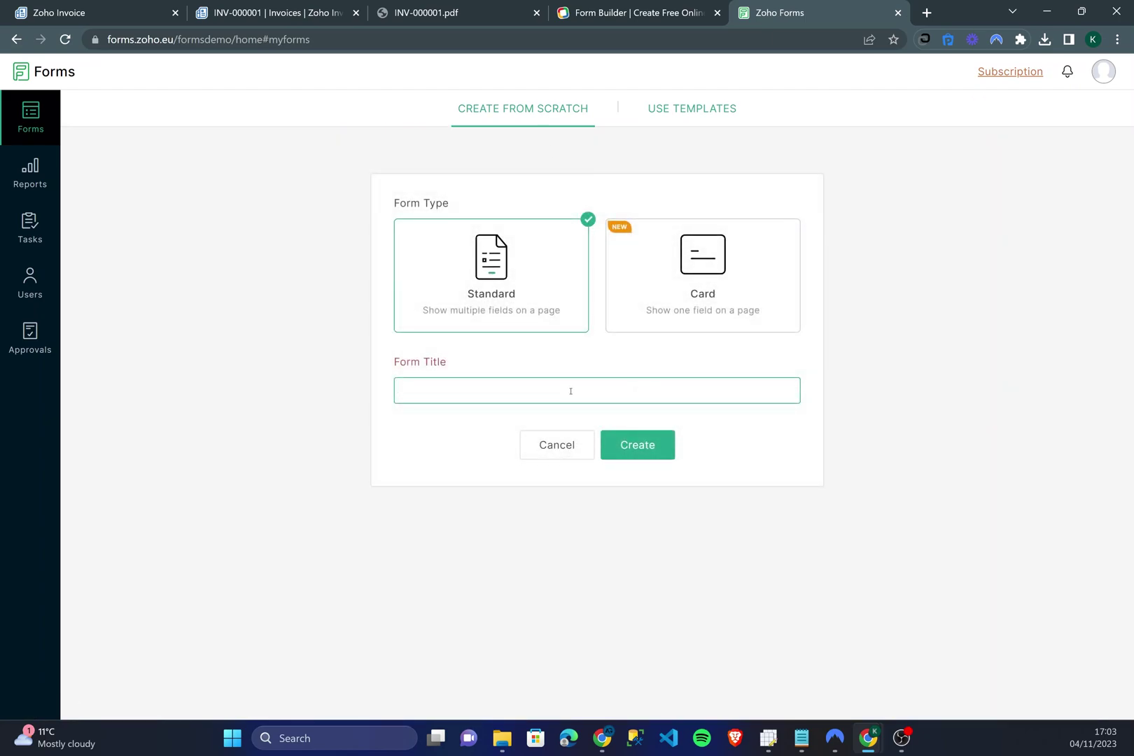
type("standard form 1")
left_click(632, 443)
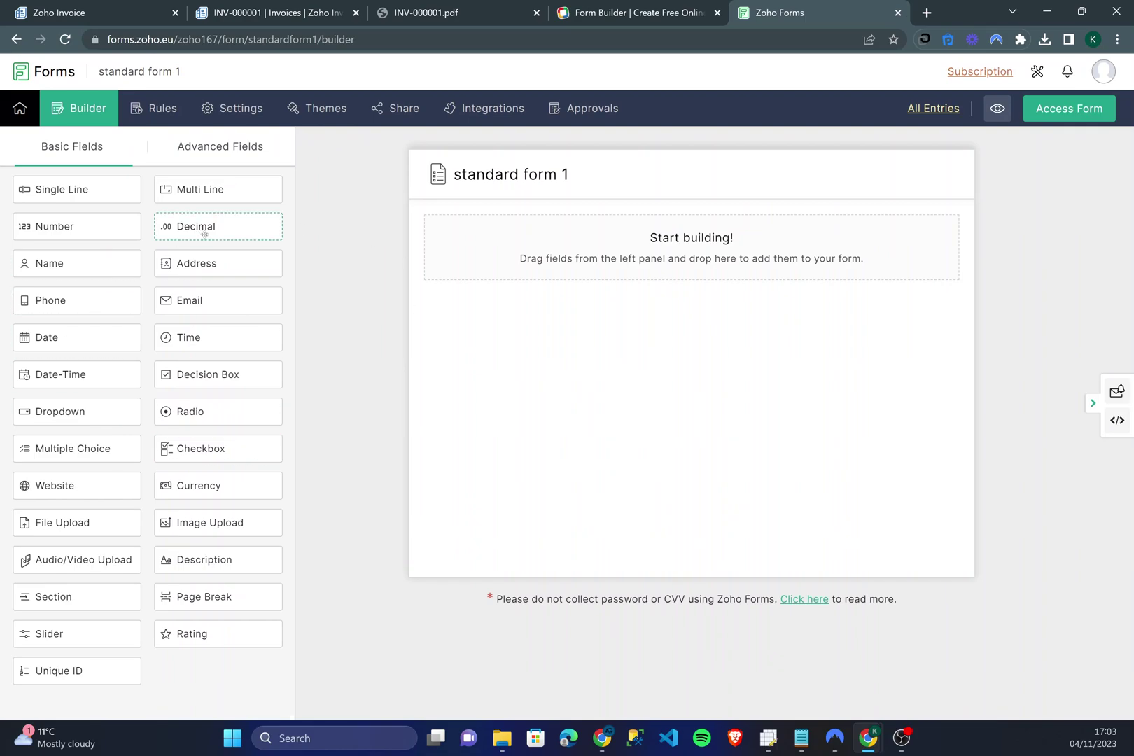
Add a Name field to the empty form from the basic field types.
left_click(215, 150)
left_click(110, 149)
left_click(214, 147)
left_click(90, 151)
left_click_drag(77, 263, 586, 308)
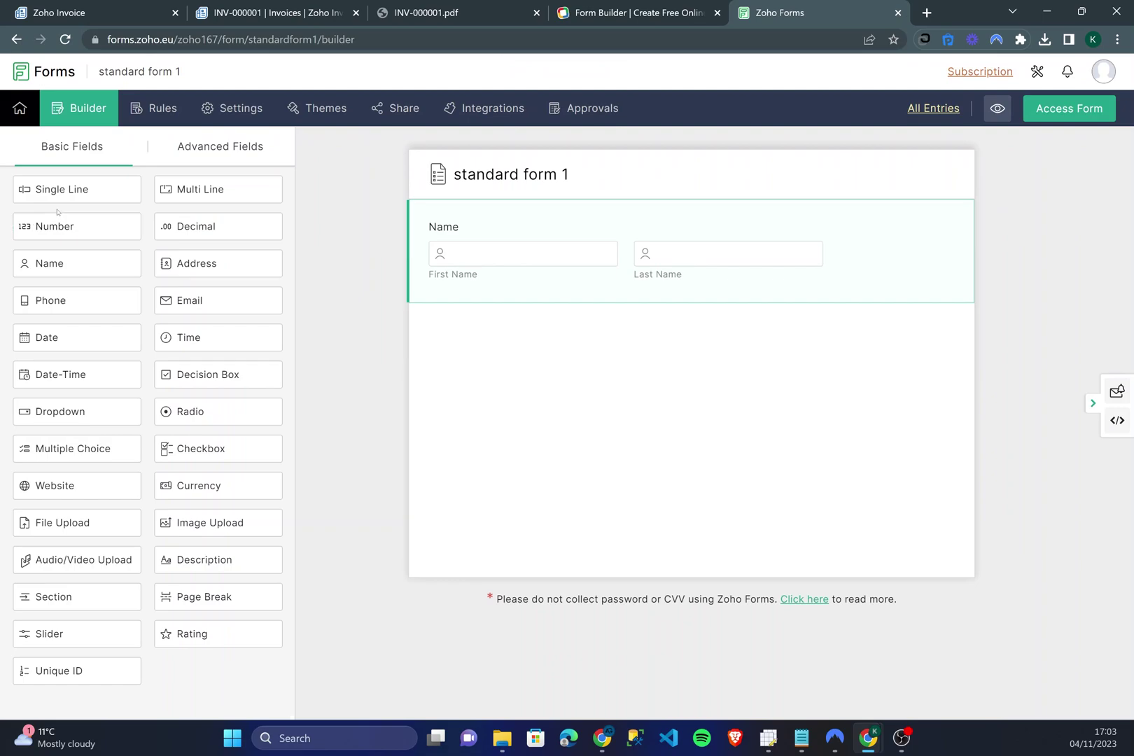
Add a trial Number field below Name, then delete it.
left_click_drag(69, 231, 265, 276)
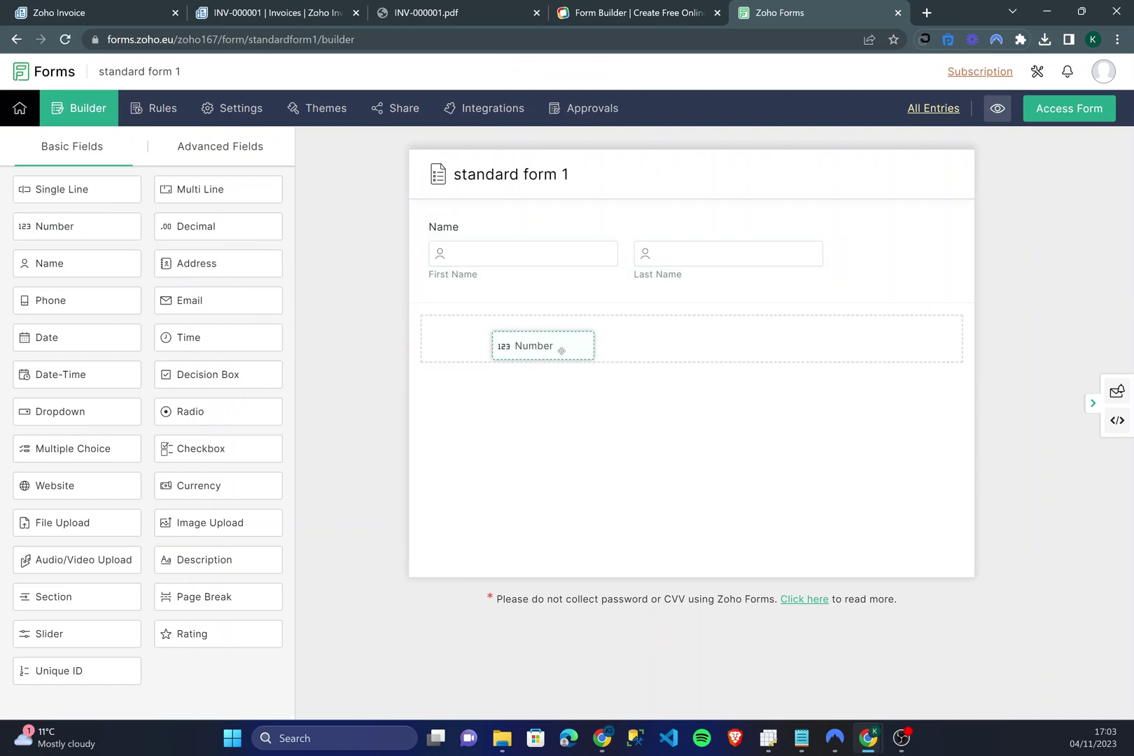
left_click_drag(561, 350, 560, 353)
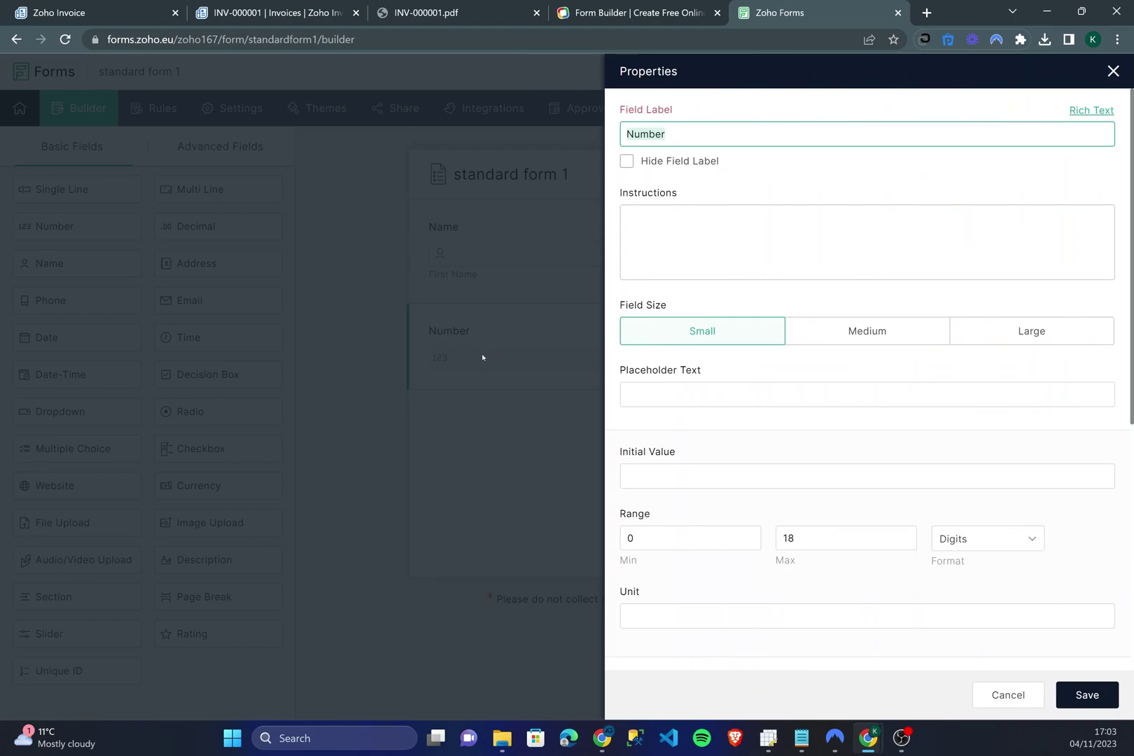
left_click(1112, 72)
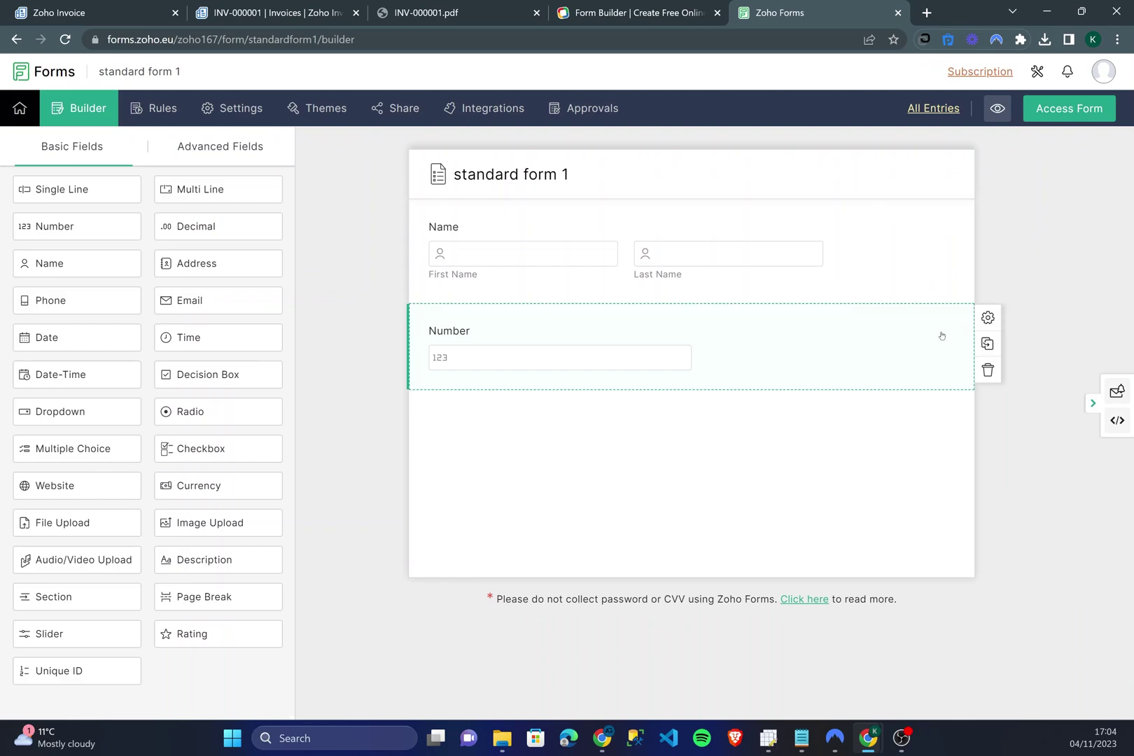
left_click(985, 369)
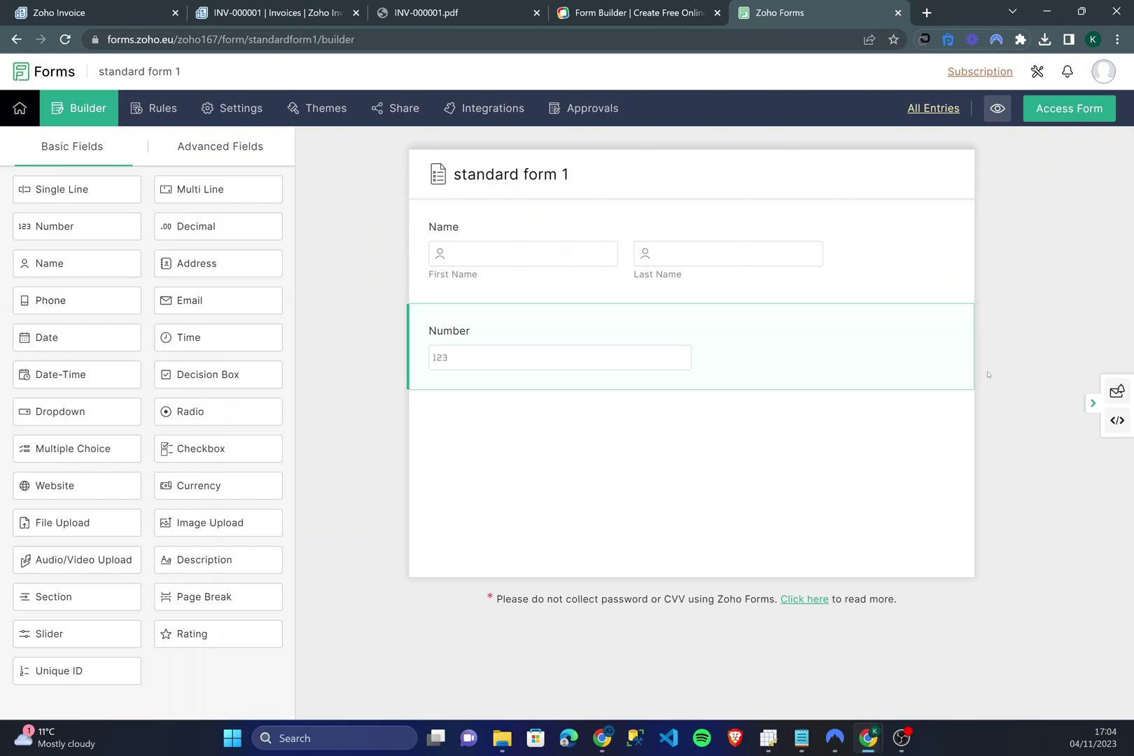
mouse_move(970, 374)
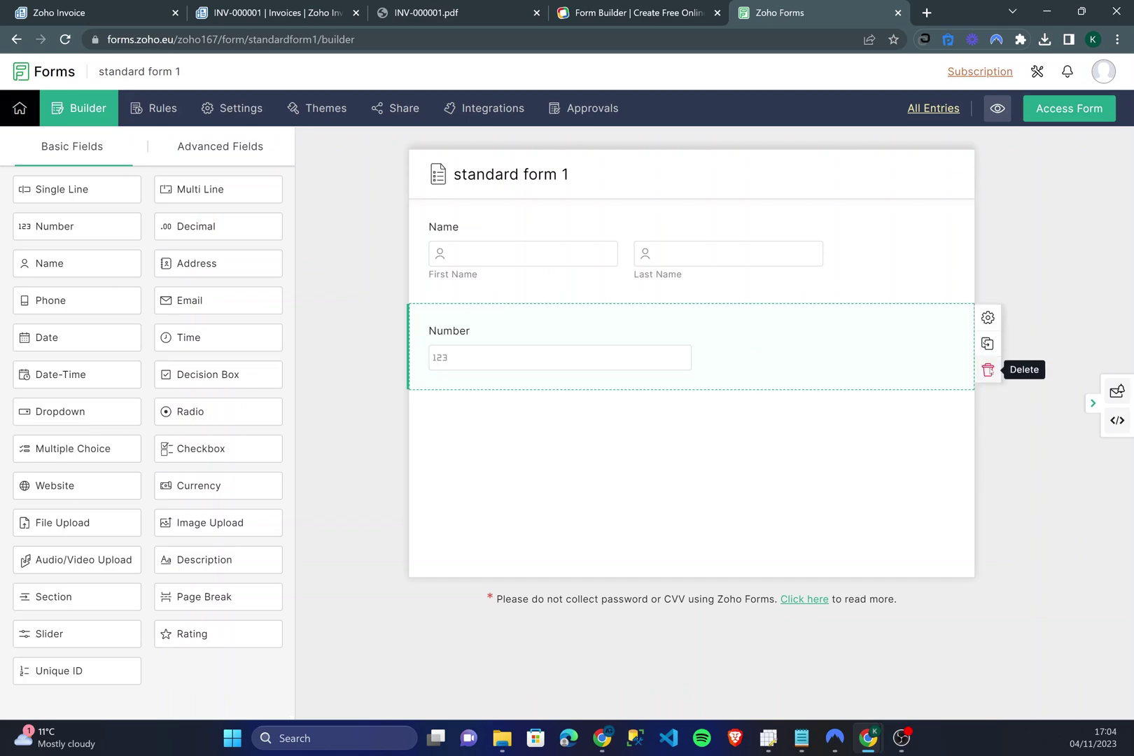
left_click(987, 368)
left_click(728, 415)
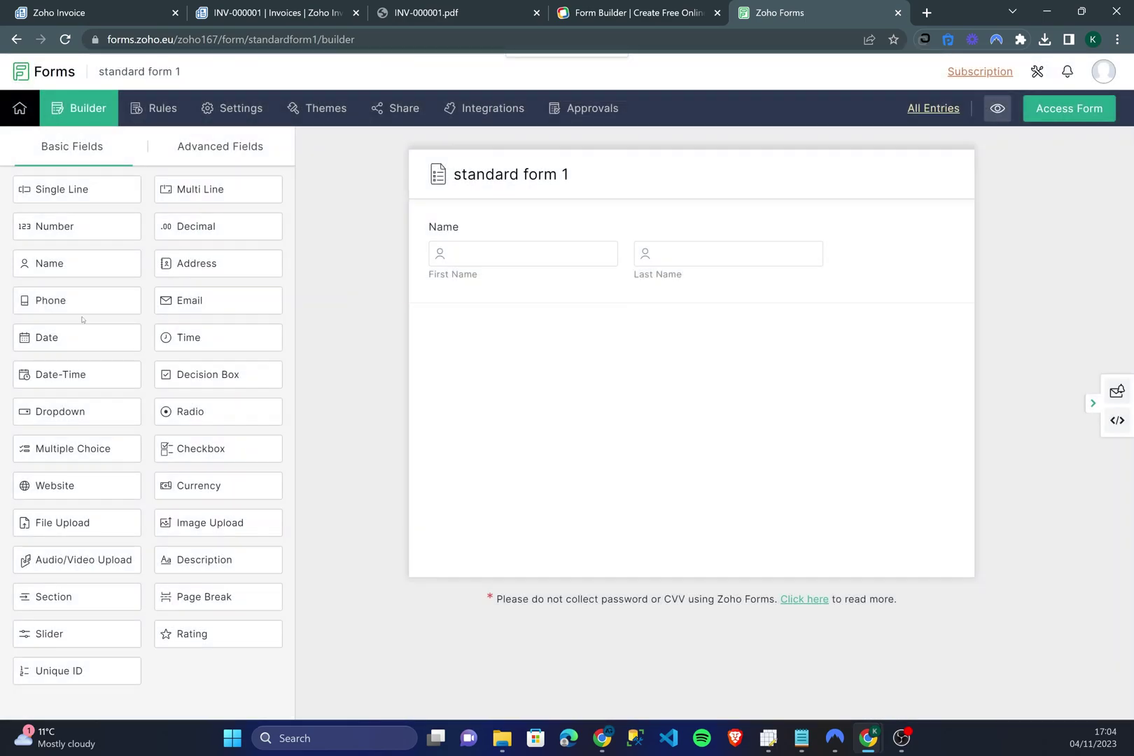
Add Phone and Date fields below Name, and remove a trial Single Line field.
left_click_drag(62, 291, 651, 343)
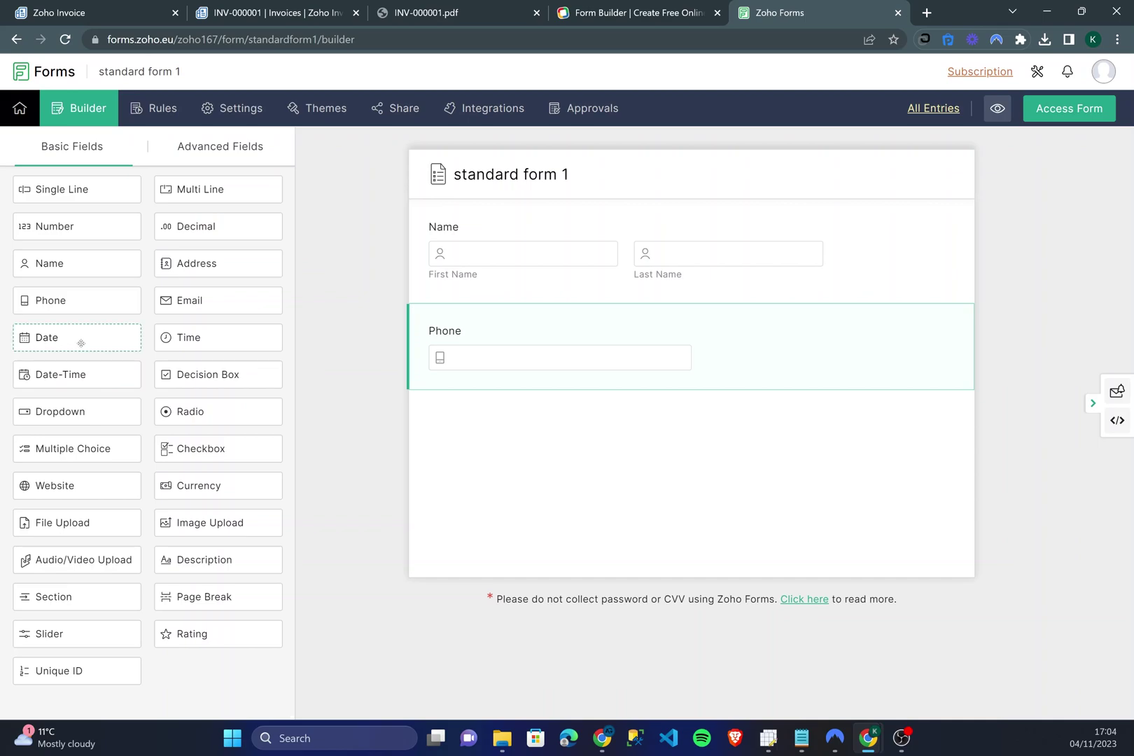
left_click_drag(81, 343, 592, 441)
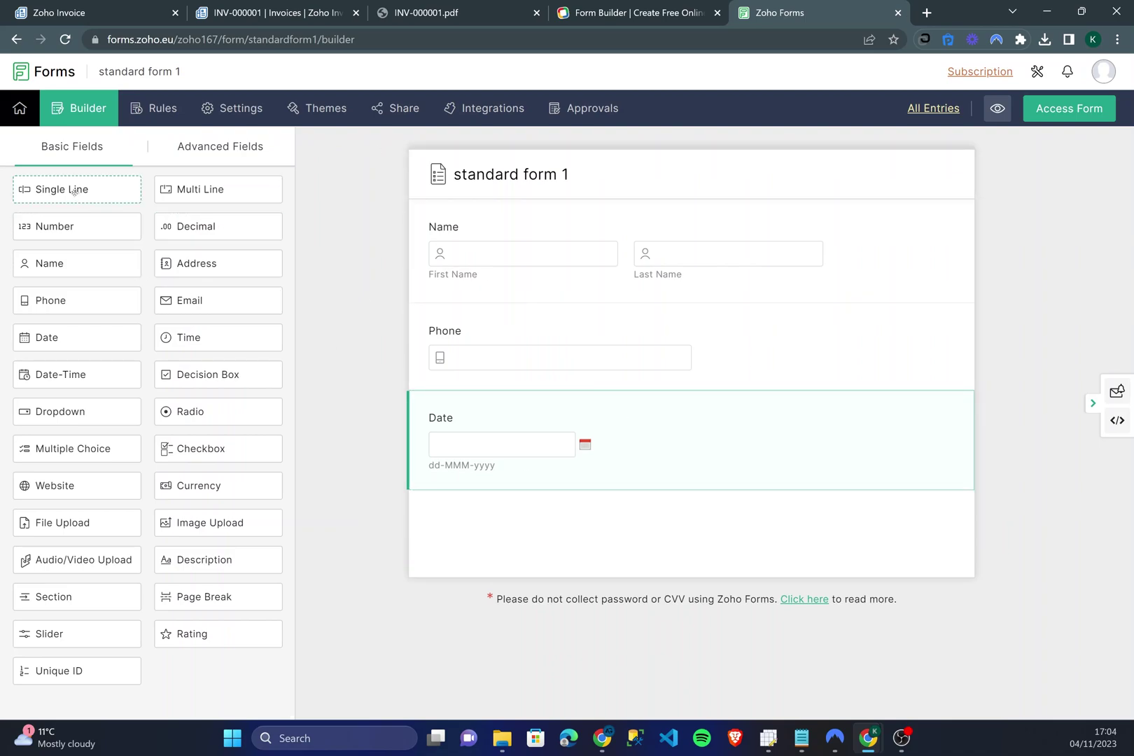
left_click_drag(74, 191, 518, 224)
left_click(459, 227)
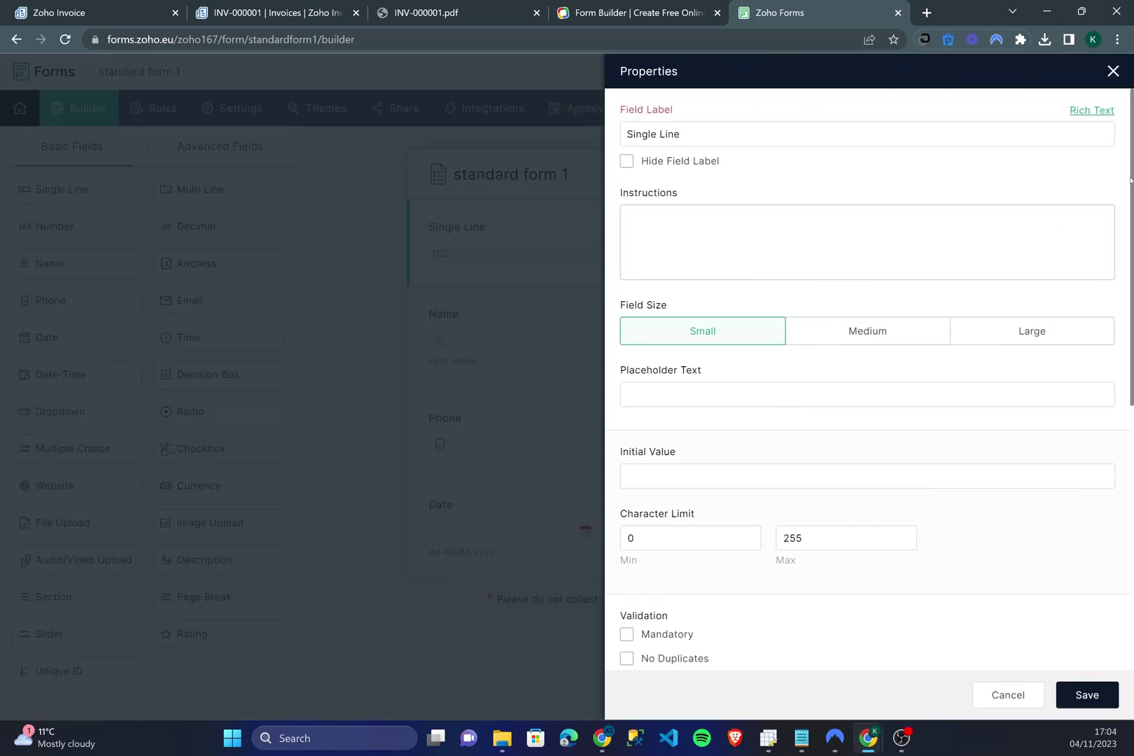
left_click(1112, 72)
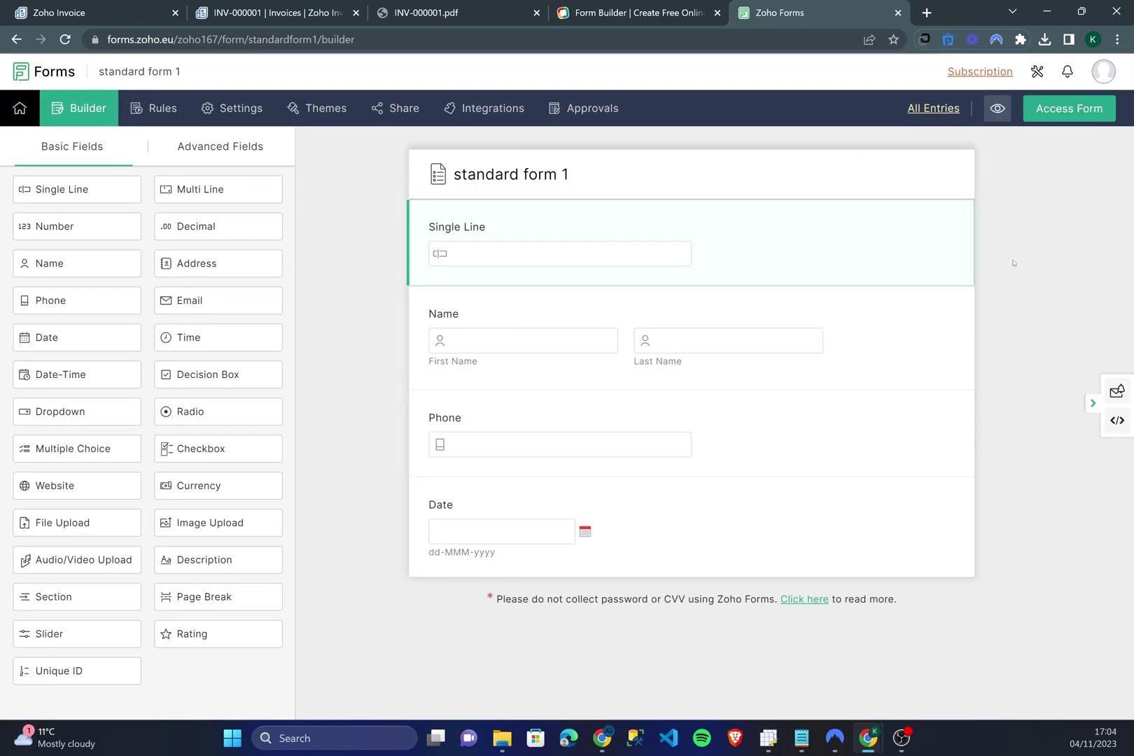
left_click(987, 268)
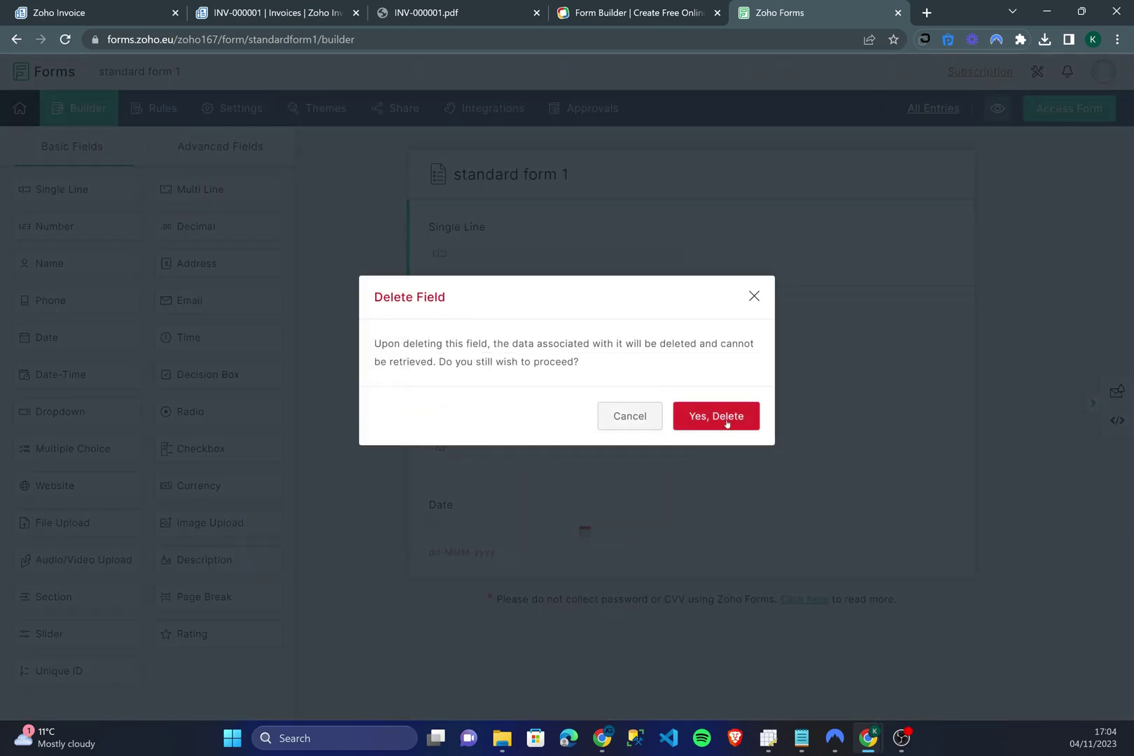
left_click(721, 420)
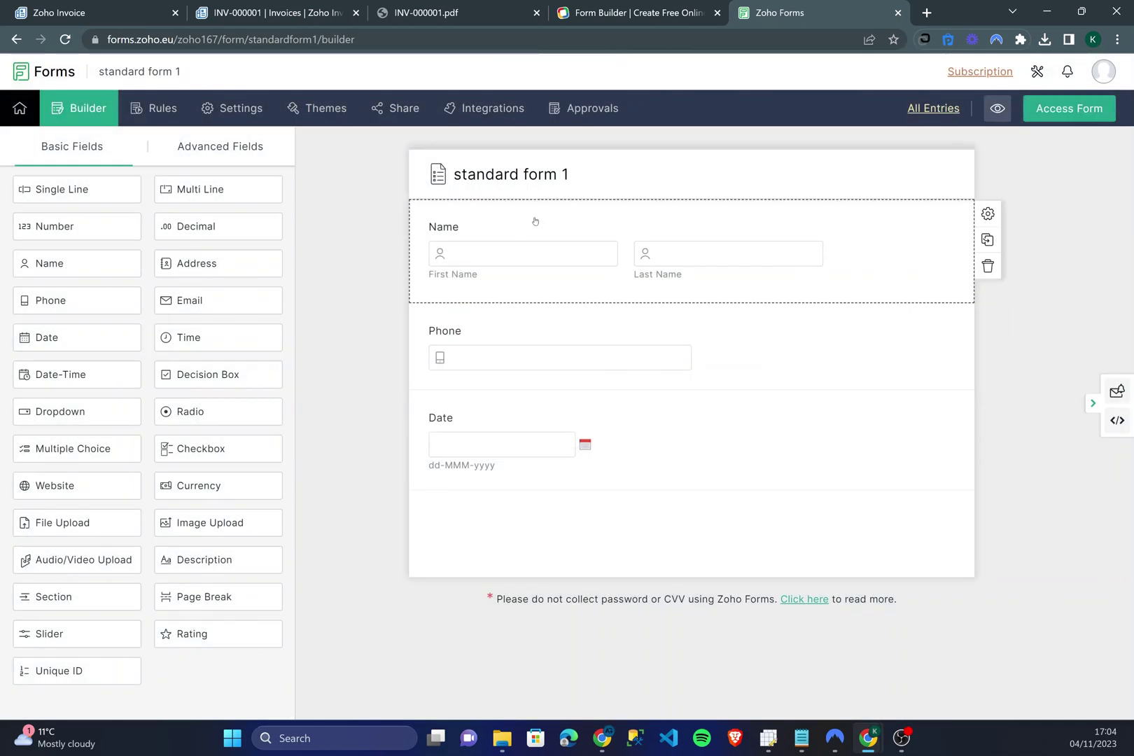
Relabel the Name field 'Please enter your name', keeping the Medium field size.
left_click(547, 219)
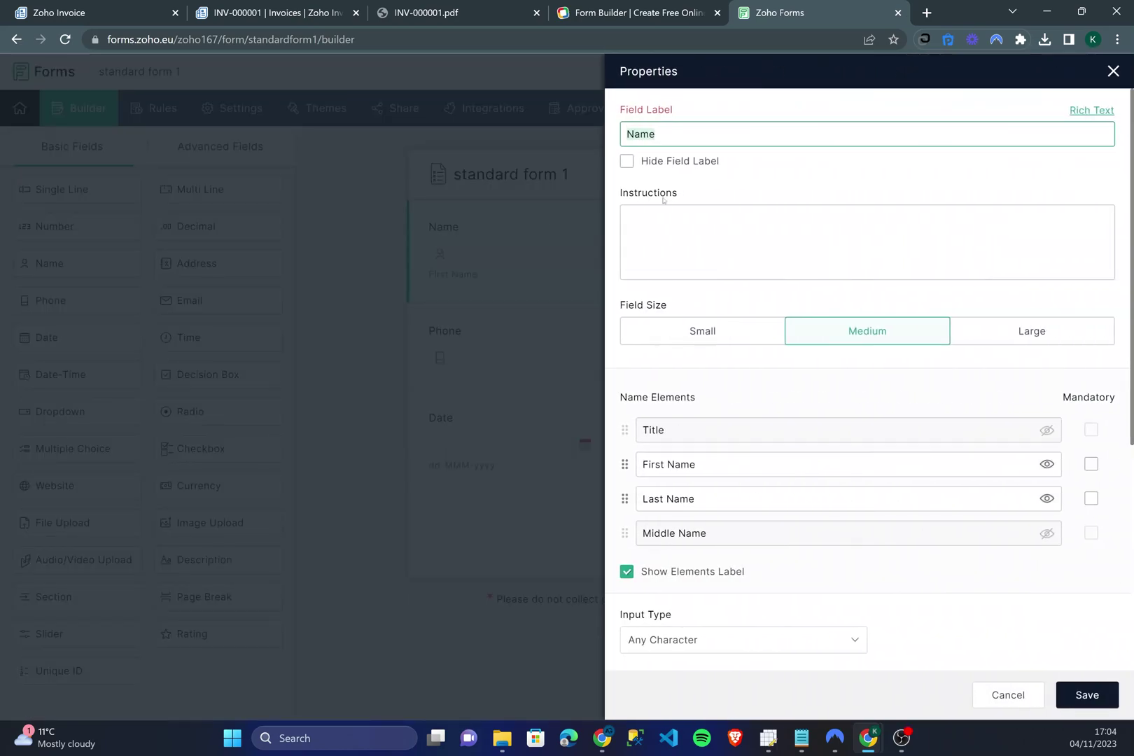
left_click(694, 133)
left_click_drag(694, 132, 611, 130)
type("Please enter ")
type("tou")
key("BackSpace")
key("BackSpace")
key("BackSpace")
type("your name")
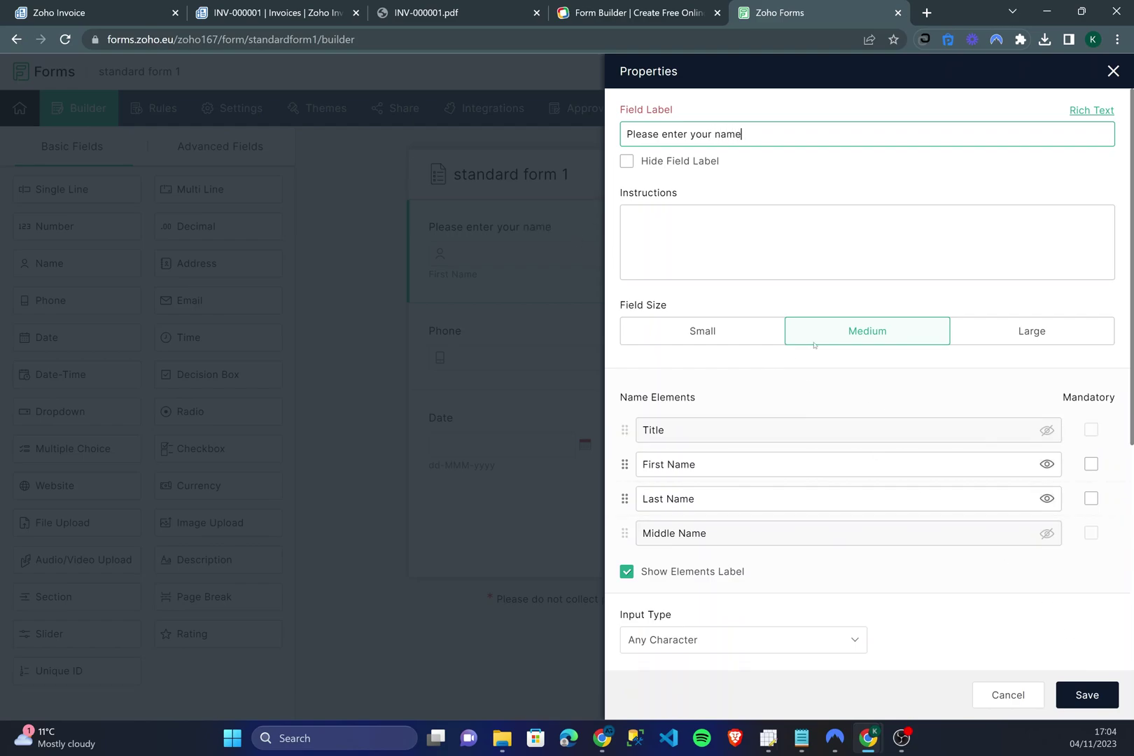
left_click(1057, 344)
left_click(1057, 343)
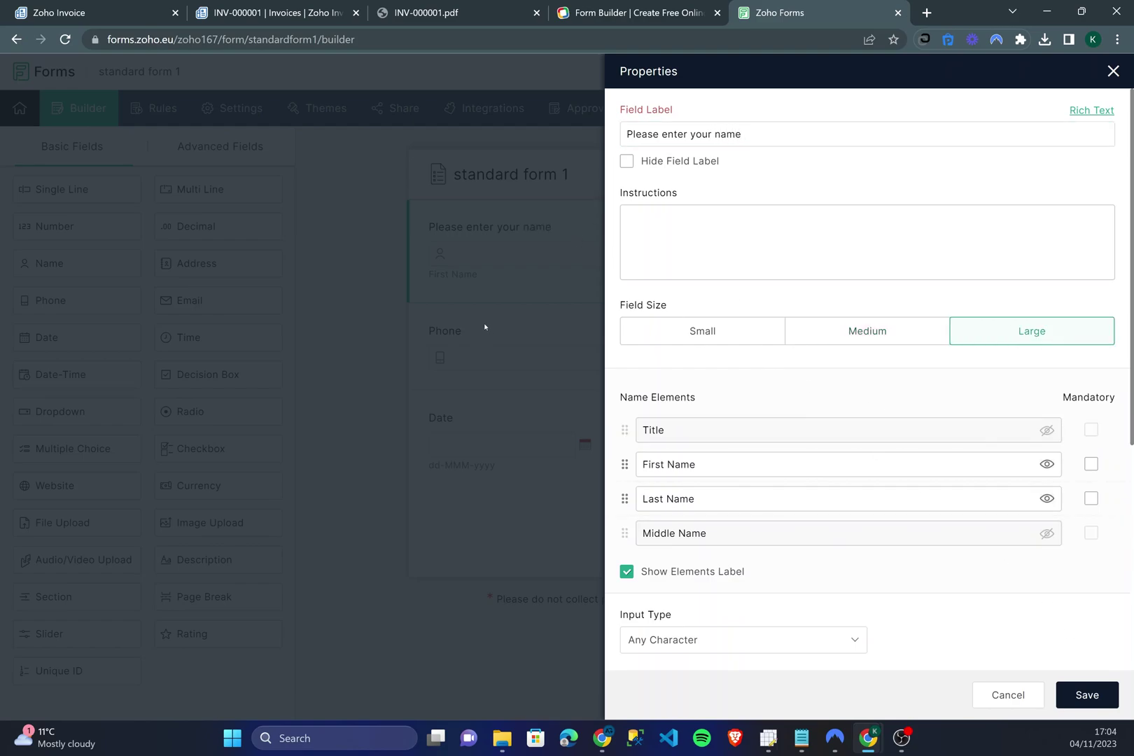
left_click(876, 343)
left_click(709, 331)
left_click(843, 330)
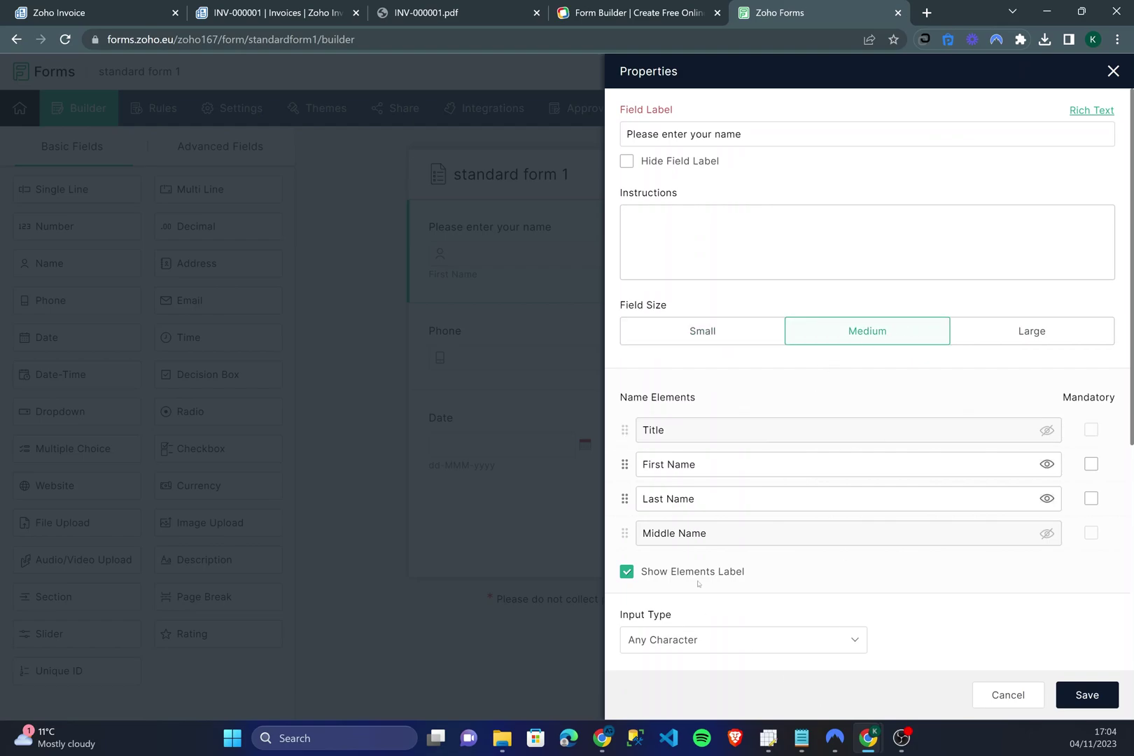
Show the Title part, make Title, First Name and Last Name mandatory, and save.
left_click(1046, 430)
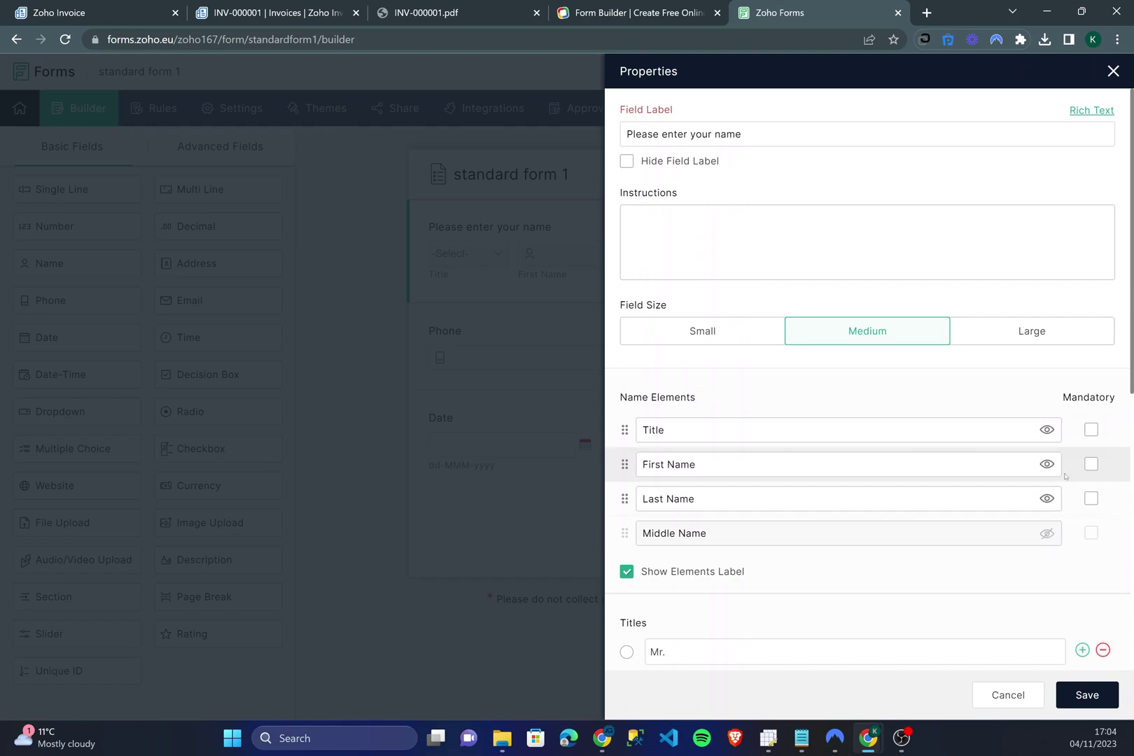
scroll(1050, 490, "down", 6)
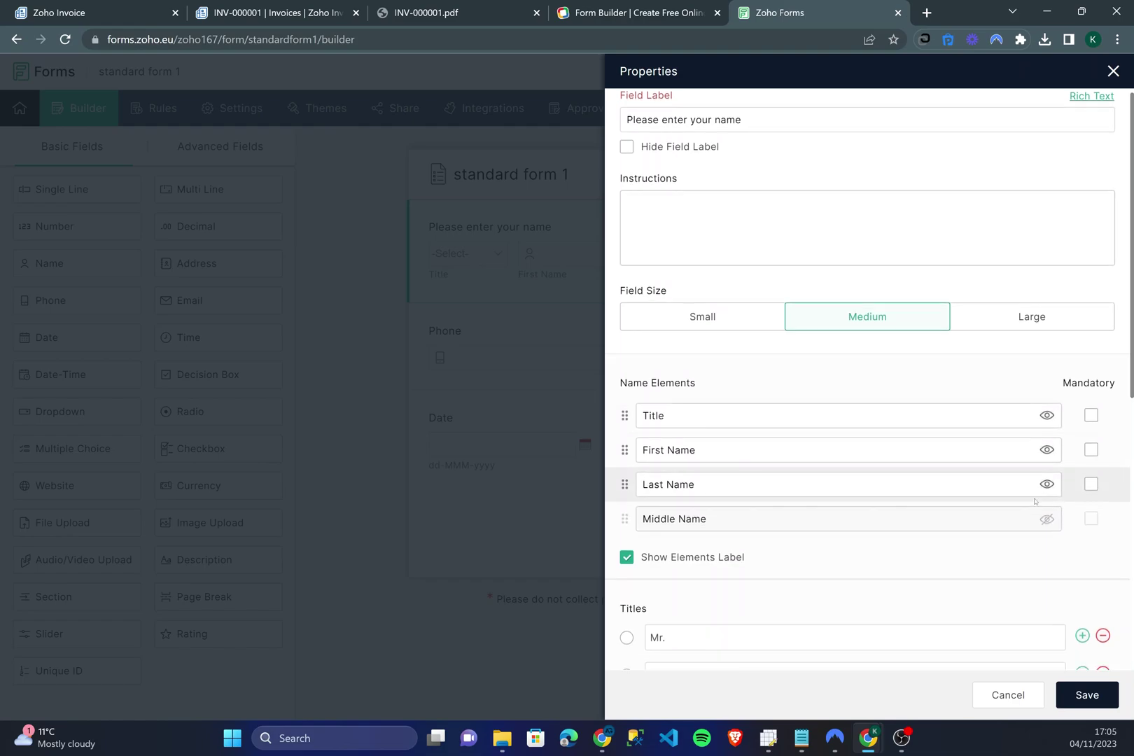
scroll(1035, 504, "up", 6)
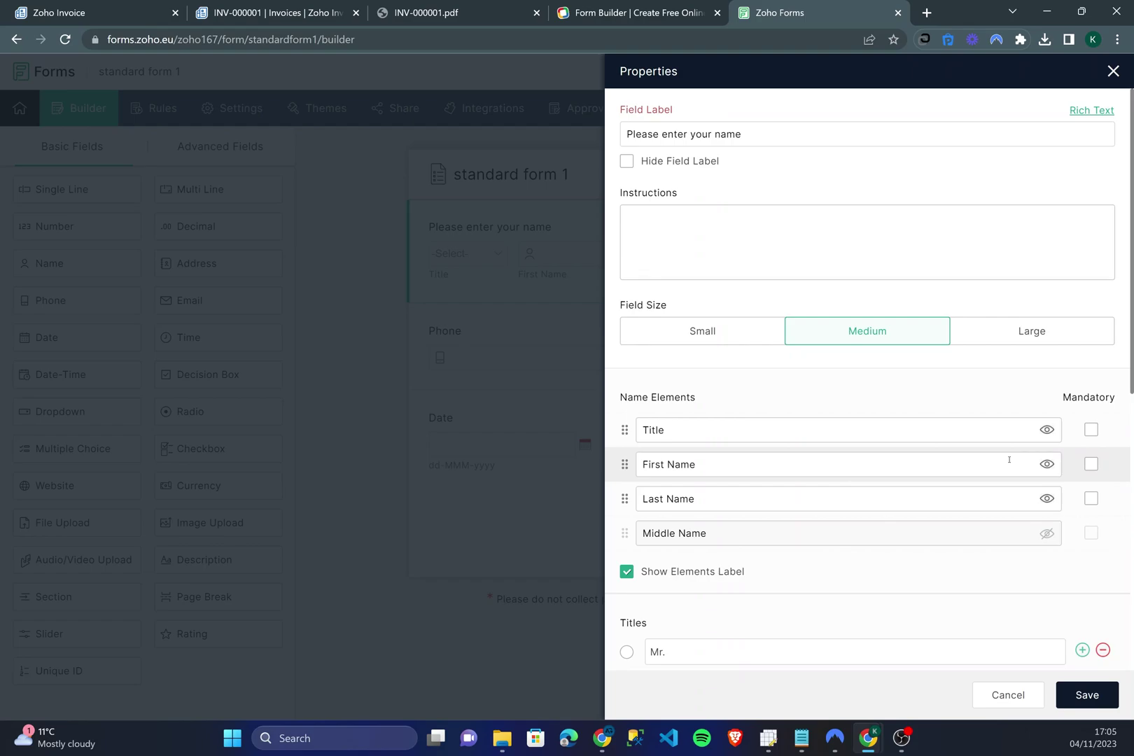
left_click(1091, 430)
left_click(1092, 465)
left_click(1091, 499)
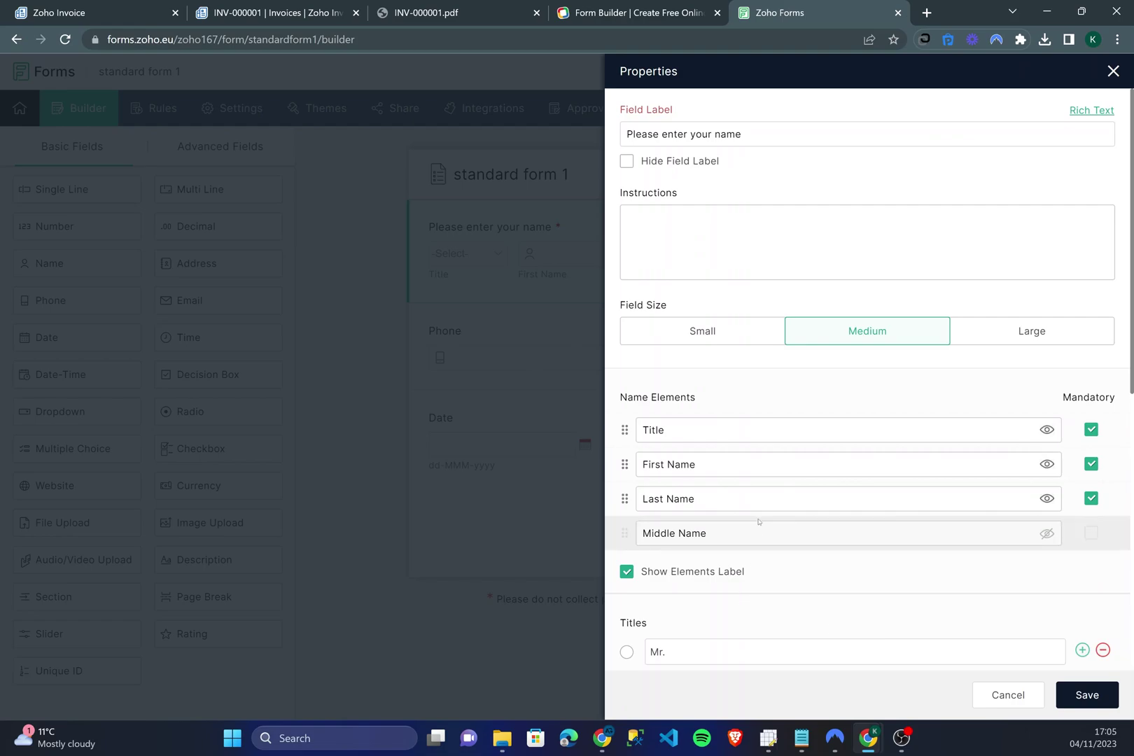
scroll(1019, 662, "down", 4)
left_click(1087, 695)
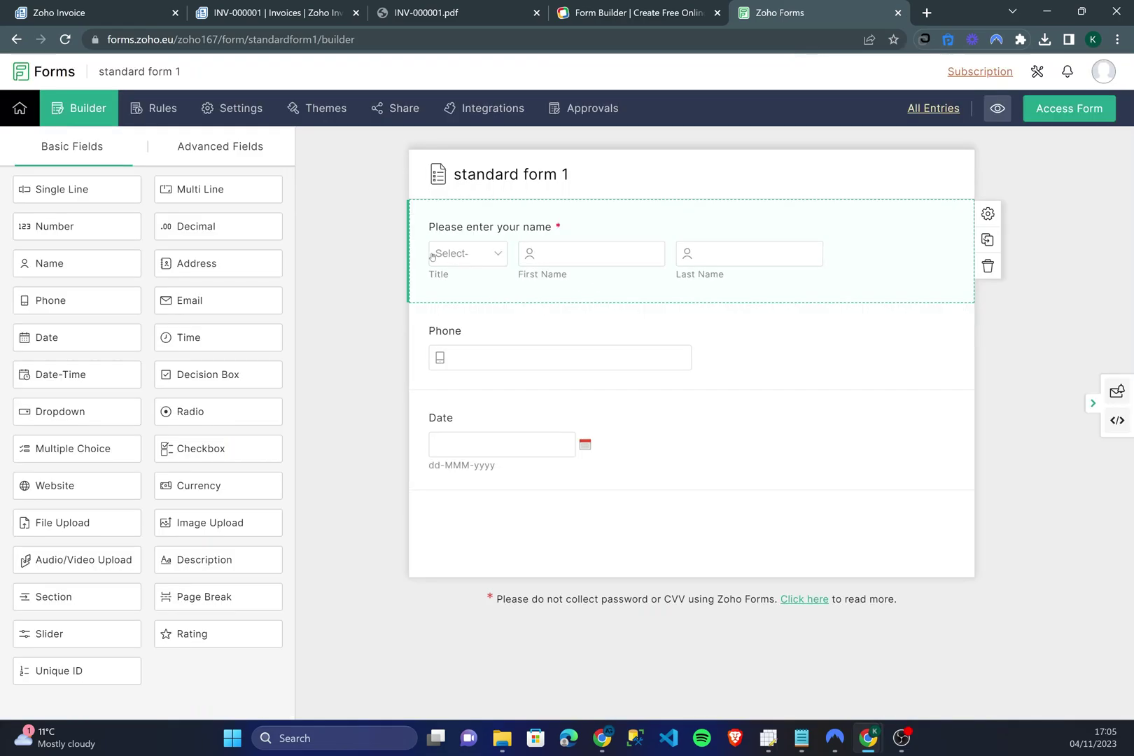
Reopen the Name field's settings to check them, then close them.
left_click(491, 258)
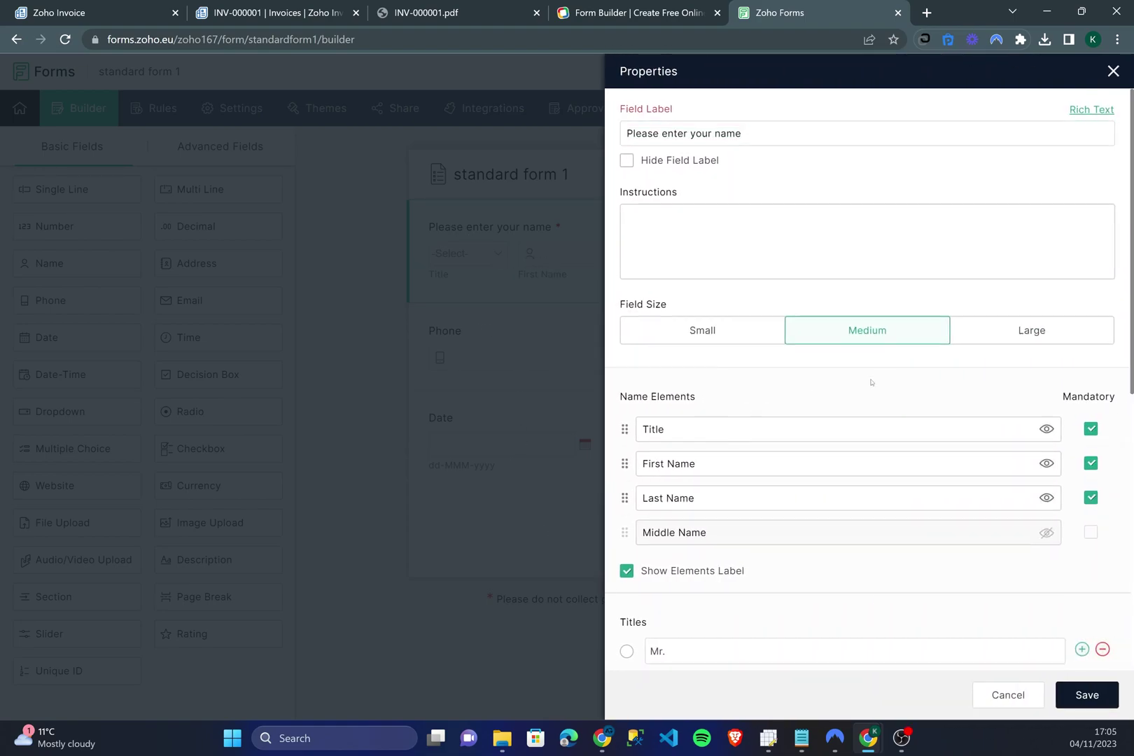
scroll(888, 350, "down", 7)
scroll(909, 309, "up", 7)
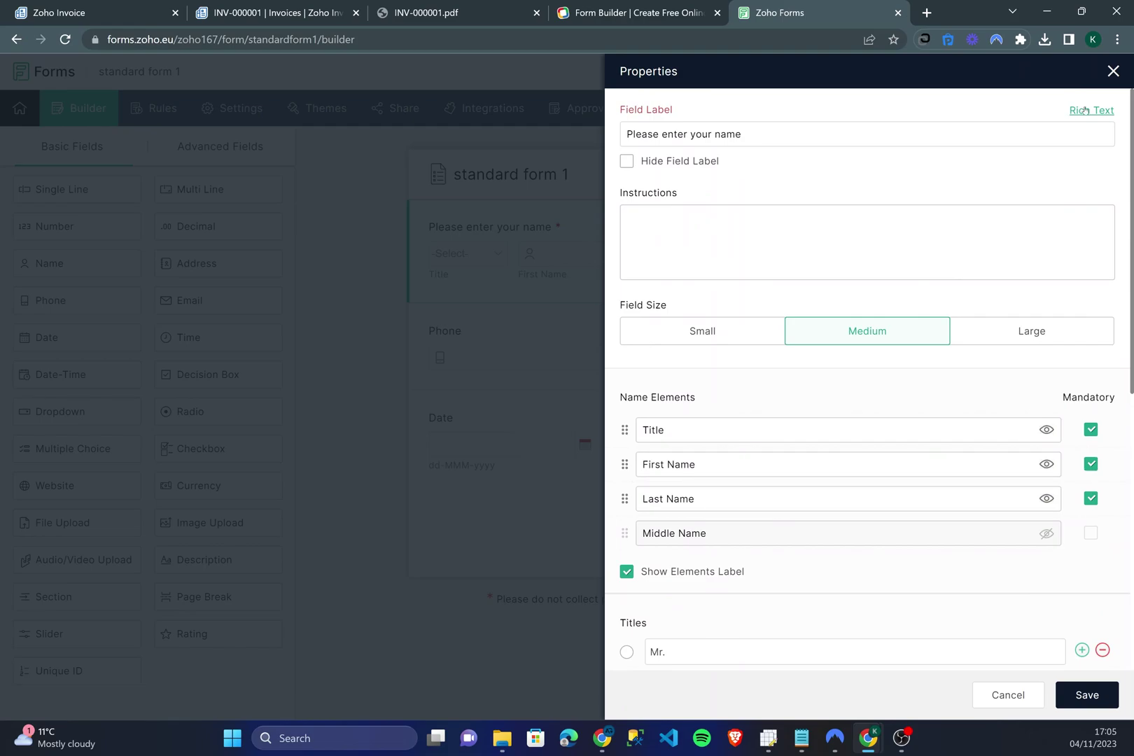
left_click(1113, 71)
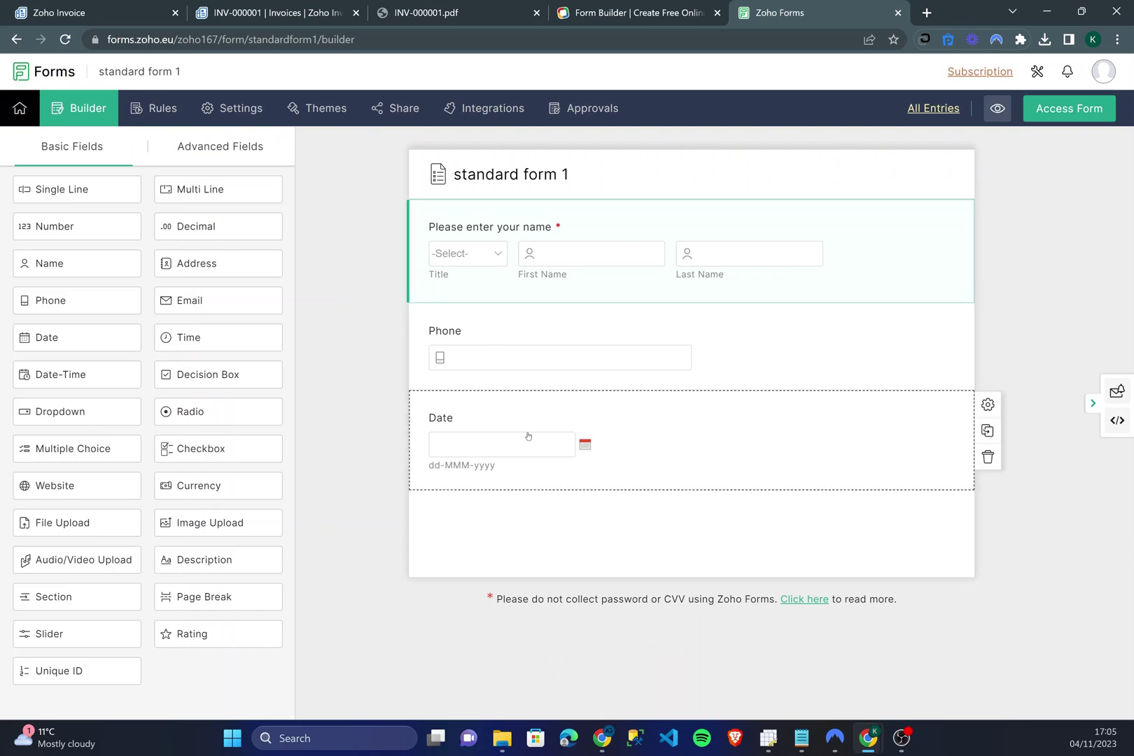
Relabel the Phone field 'Please enter the phone number associated with your account'.
left_click(533, 326)
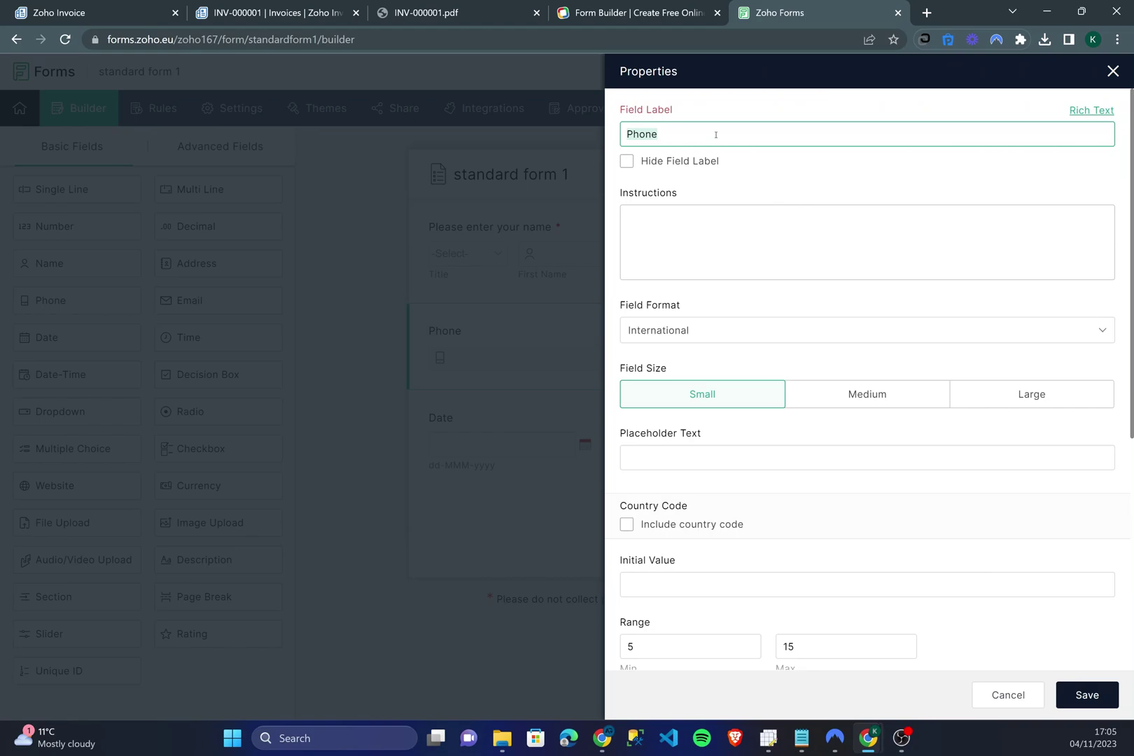
type("Pleasenenter the phone number assoscia")
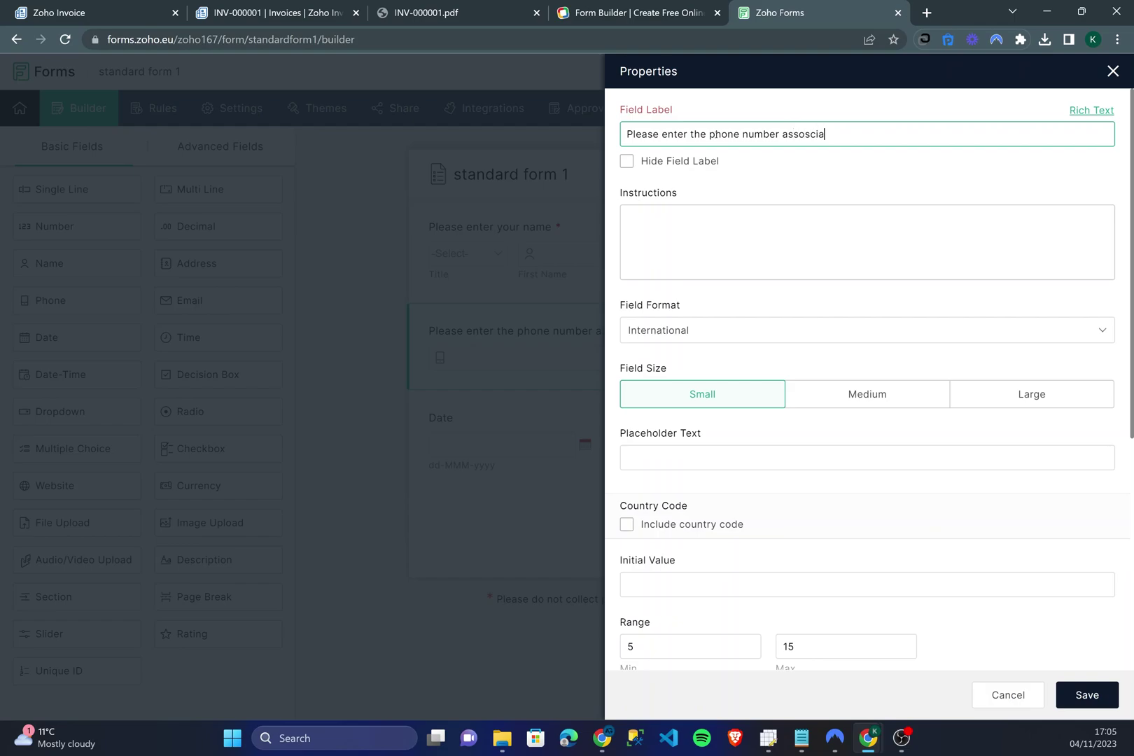
type("ted with your account")
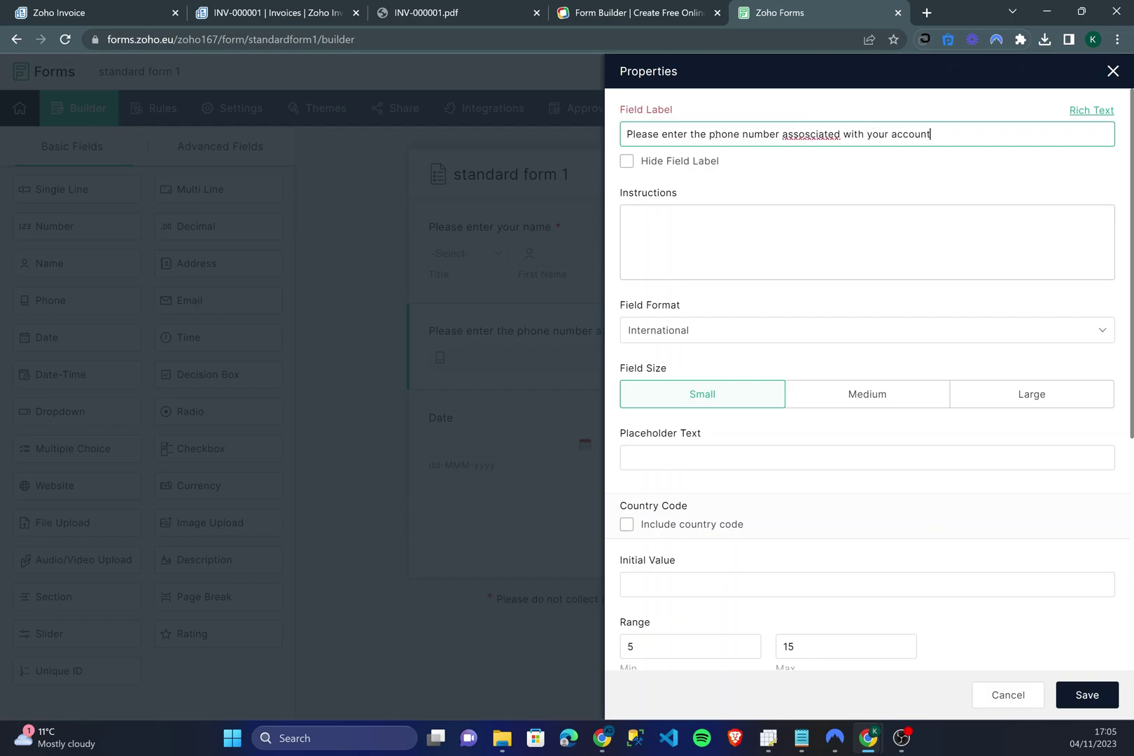
right_click(815, 133)
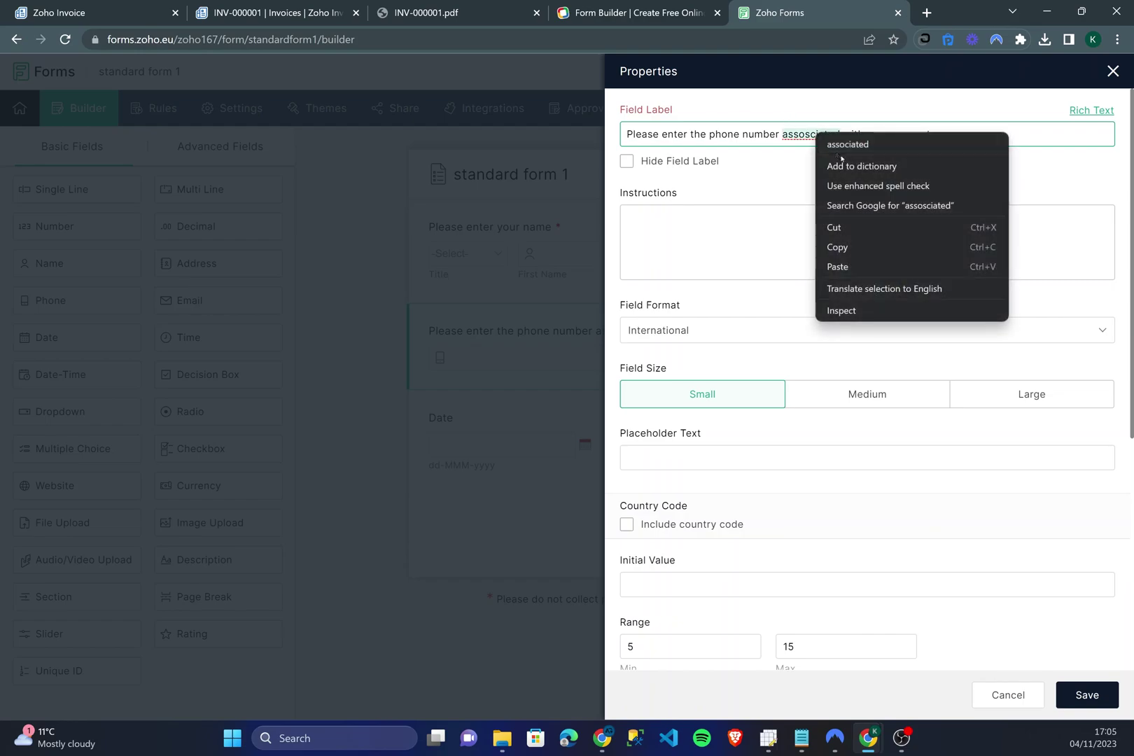
left_click(880, 147)
scroll(942, 433, "down", 4)
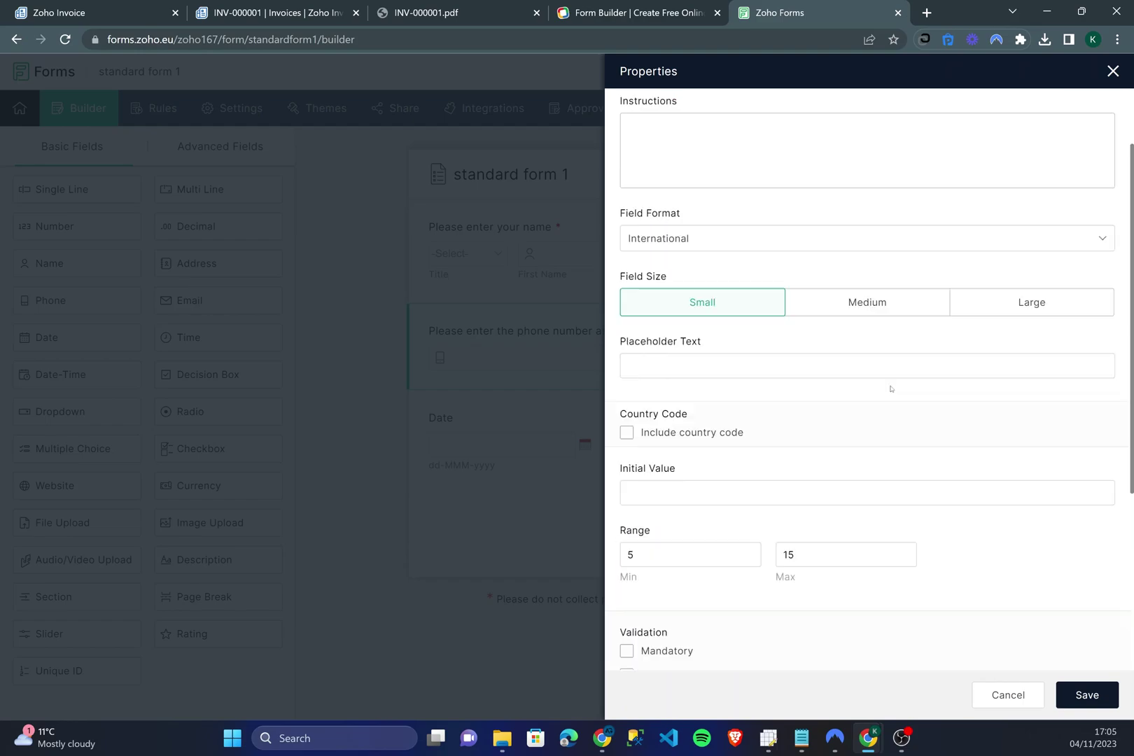
scroll(898, 410, "up", 1)
scroll(800, 348, "up", 3)
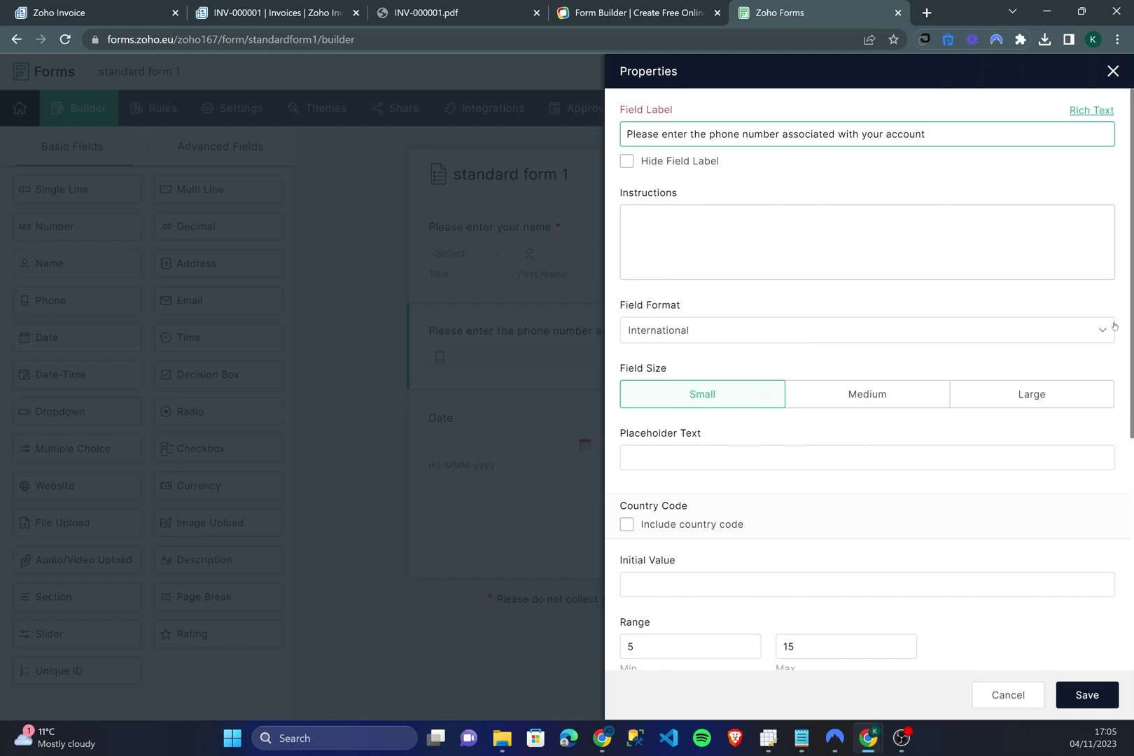
scroll(1067, 361, "down", 5)
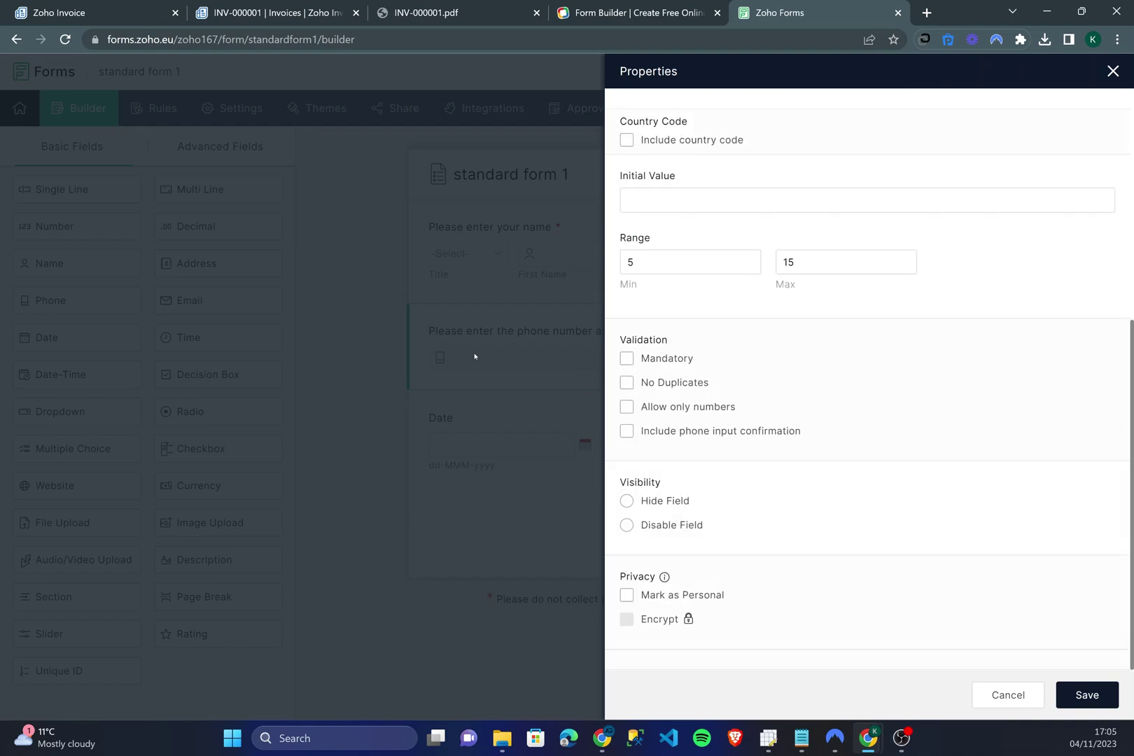
Make the phone number mandatory and digits-only, and save the field.
left_click(627, 360)
left_click(627, 408)
left_click(1094, 694)
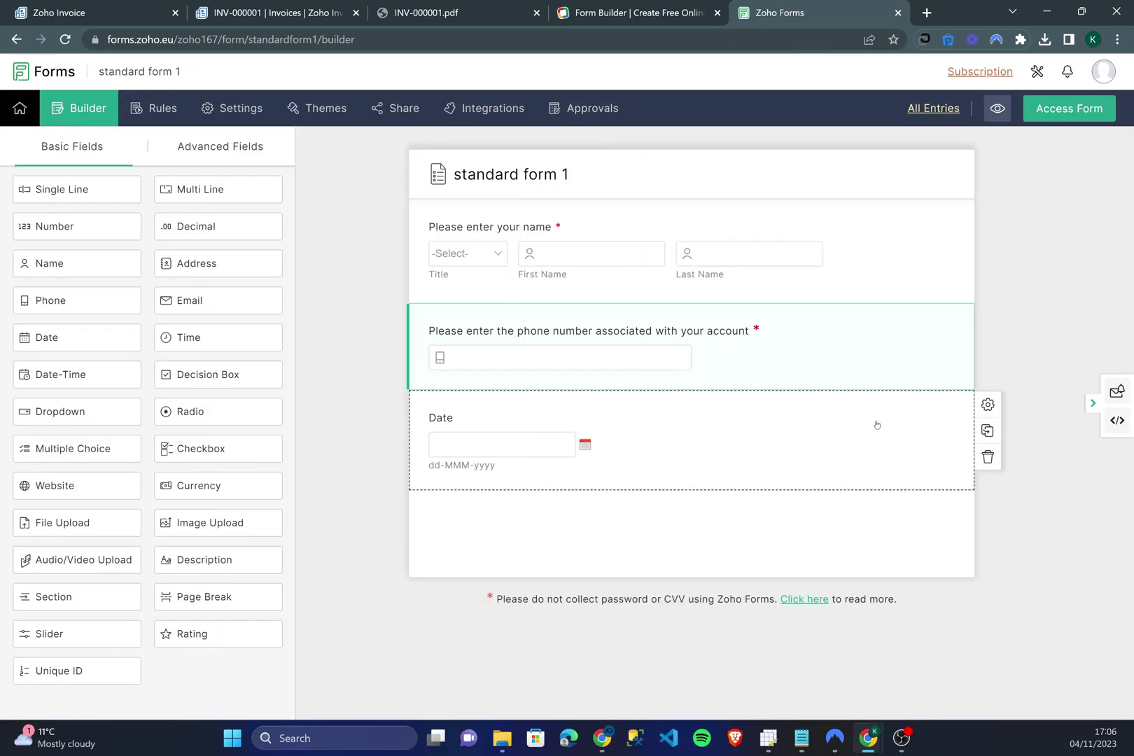
Replace the default Date label with 'Please enter the date of which you are filling out this form' and save.
left_click(986, 408)
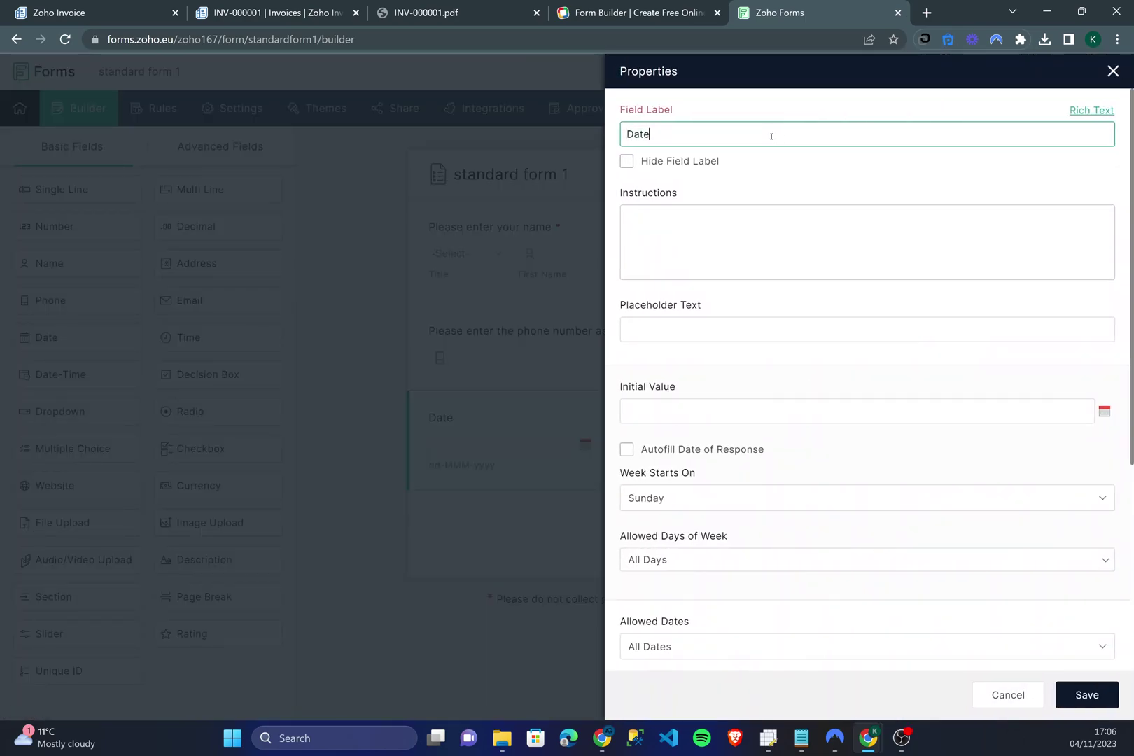
double_click(637, 134)
type("Please enter the date of which you are filli")
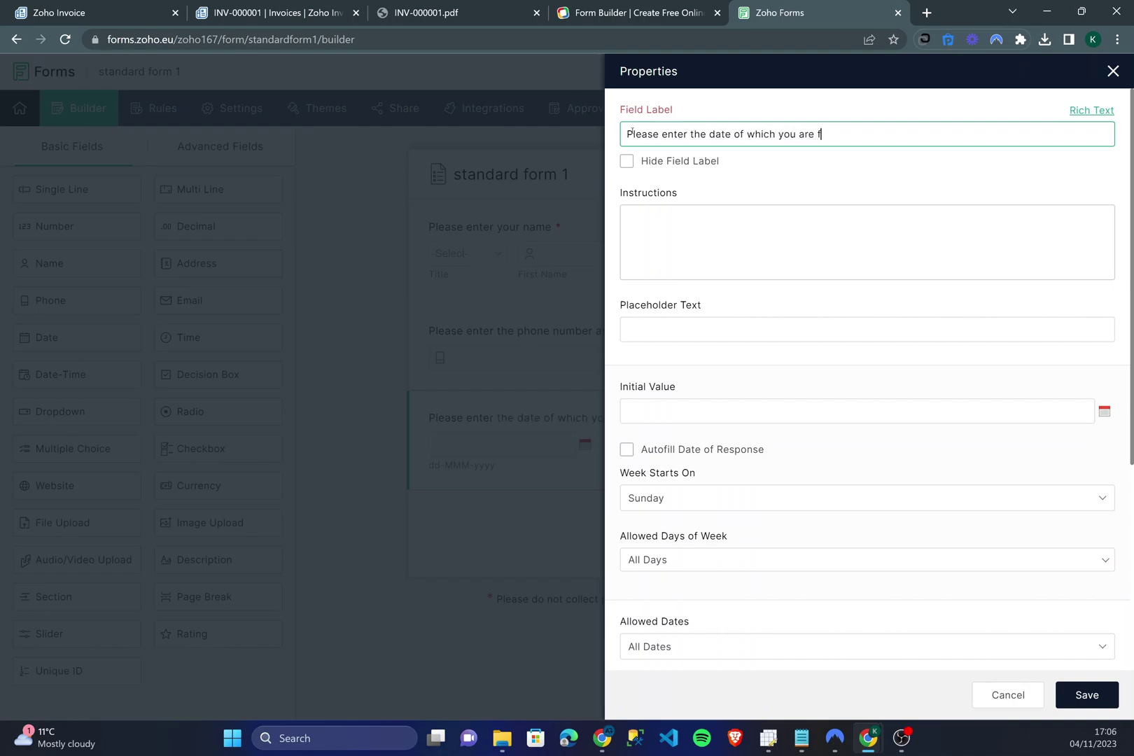
type("ng out this form")
left_click(1086, 694)
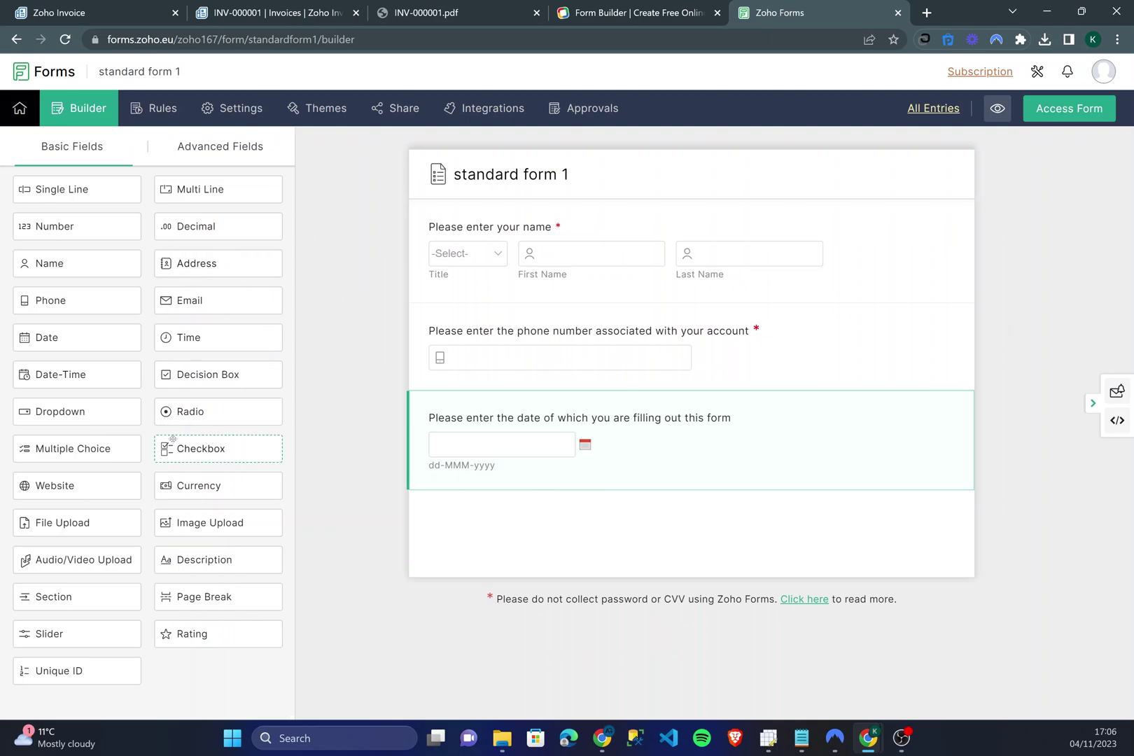
Add a Decision Box labelled 'Do you require special access' with hint 'Please only check if you do'.
left_click_drag(203, 376, 564, 545)
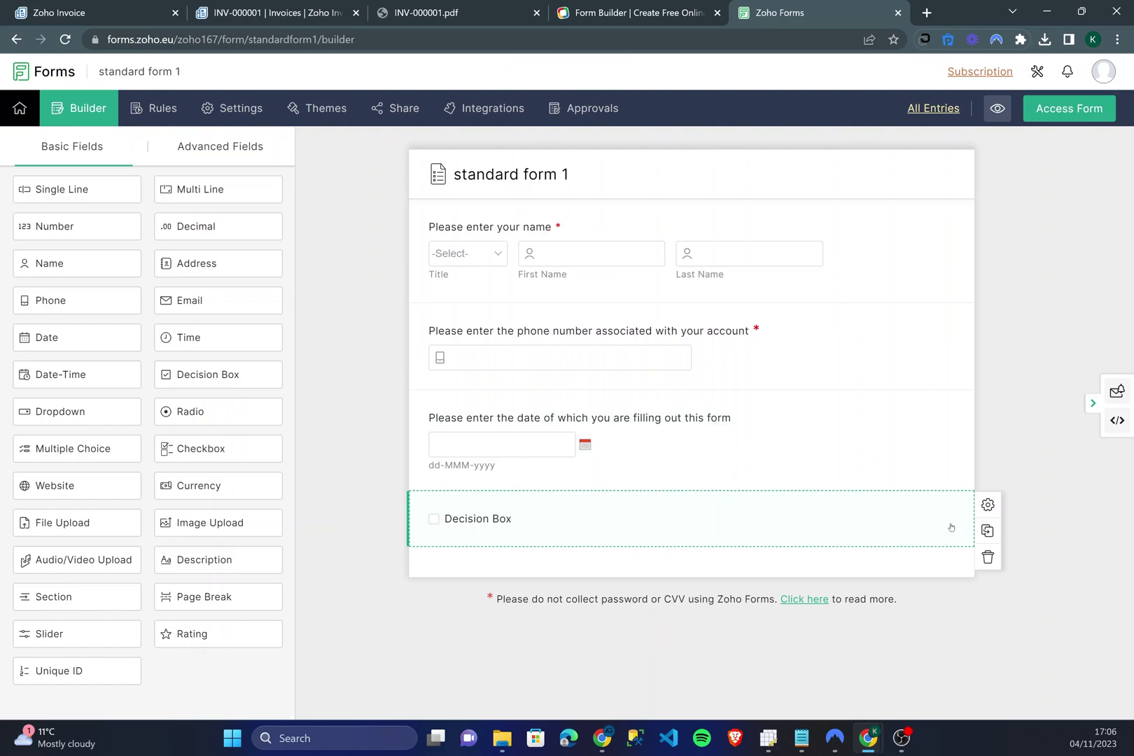
left_click(988, 505)
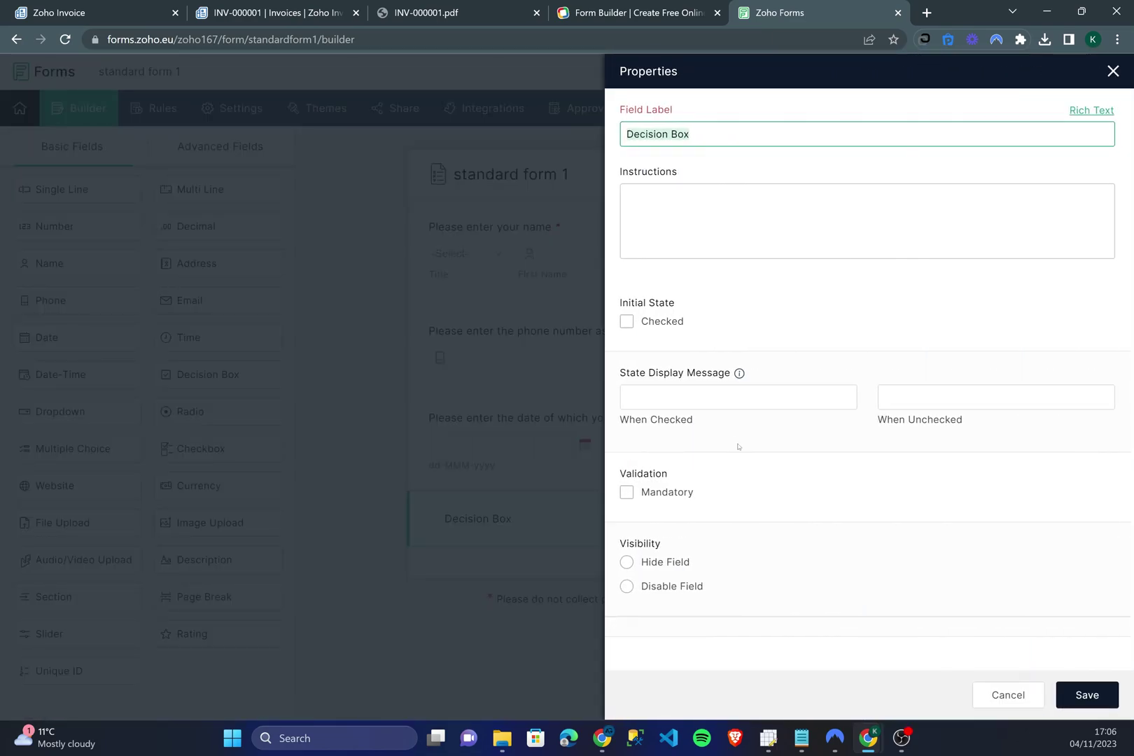
left_click(725, 202)
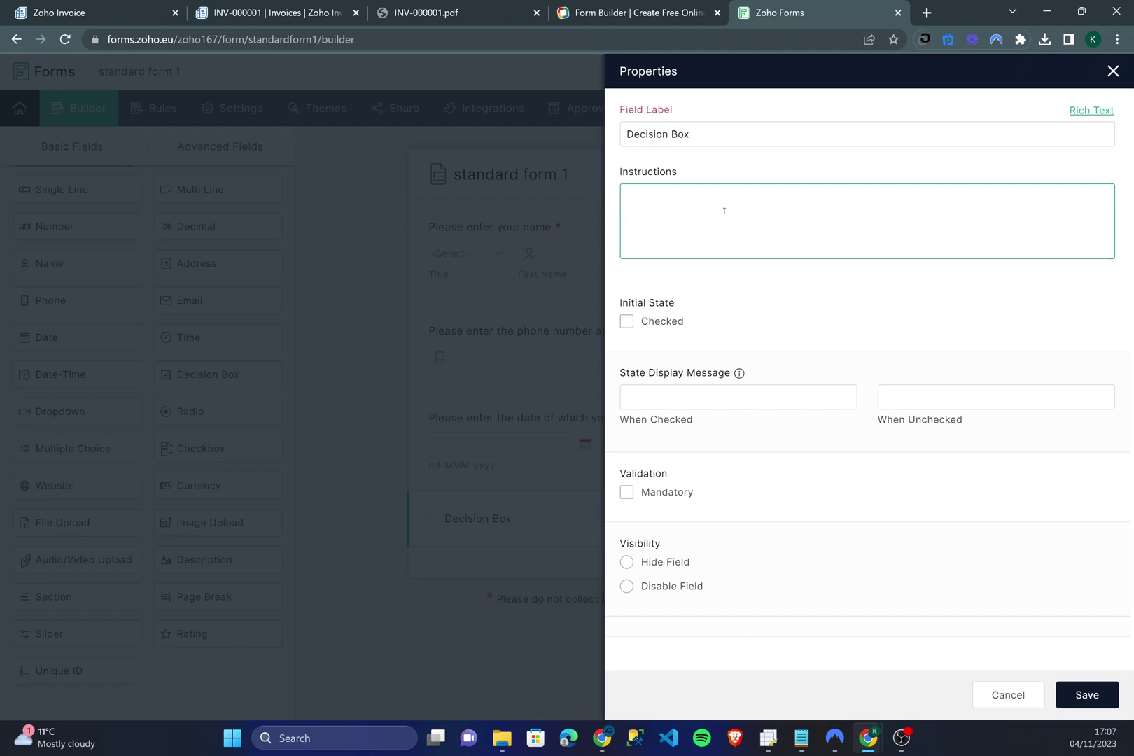
left_click_drag(697, 139, 615, 130)
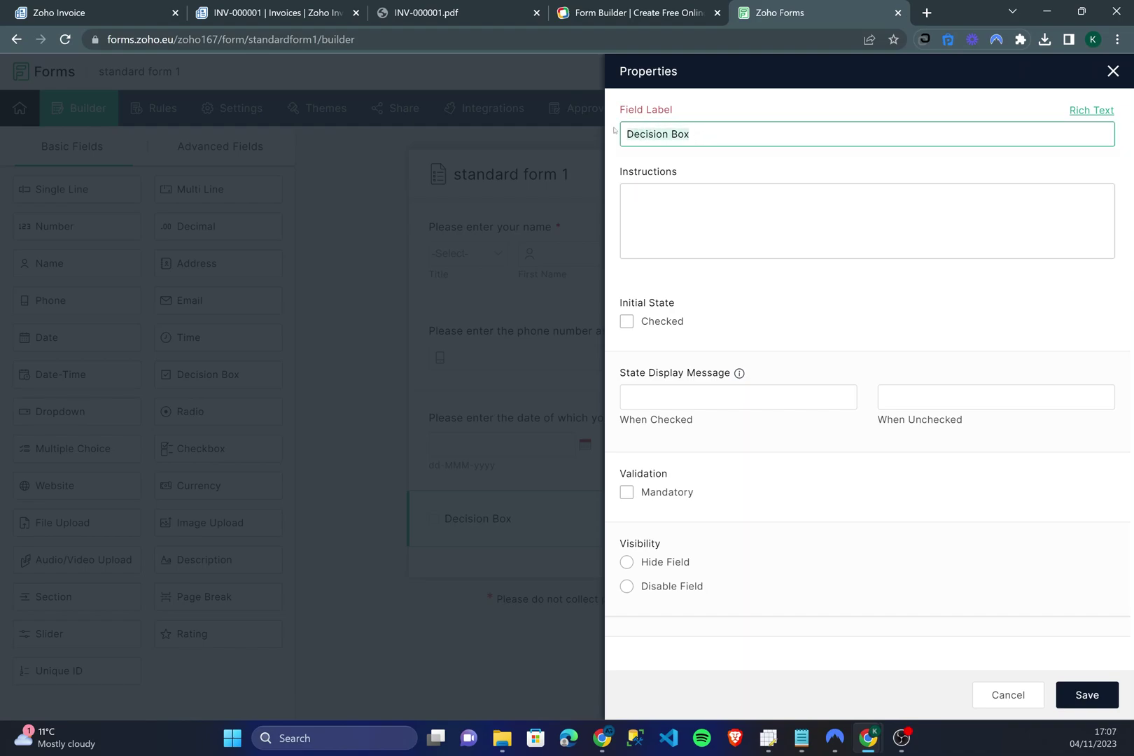
key("BackSpace")
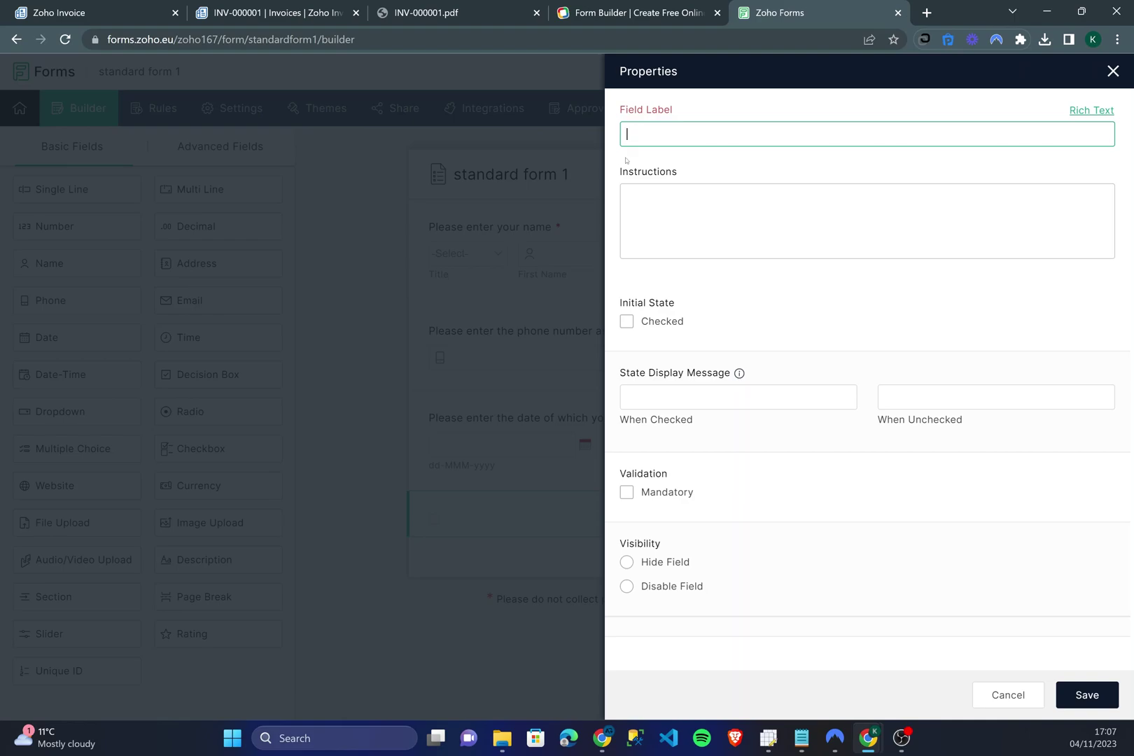
type("Do you require special access?")
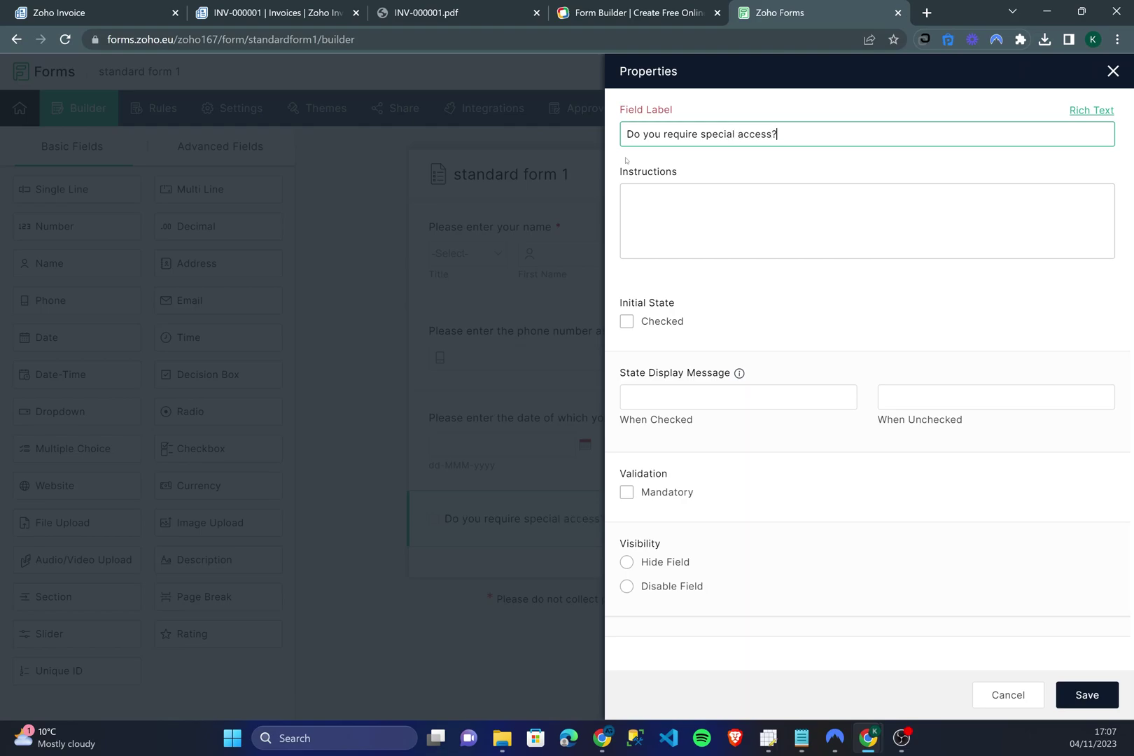
left_click(680, 218)
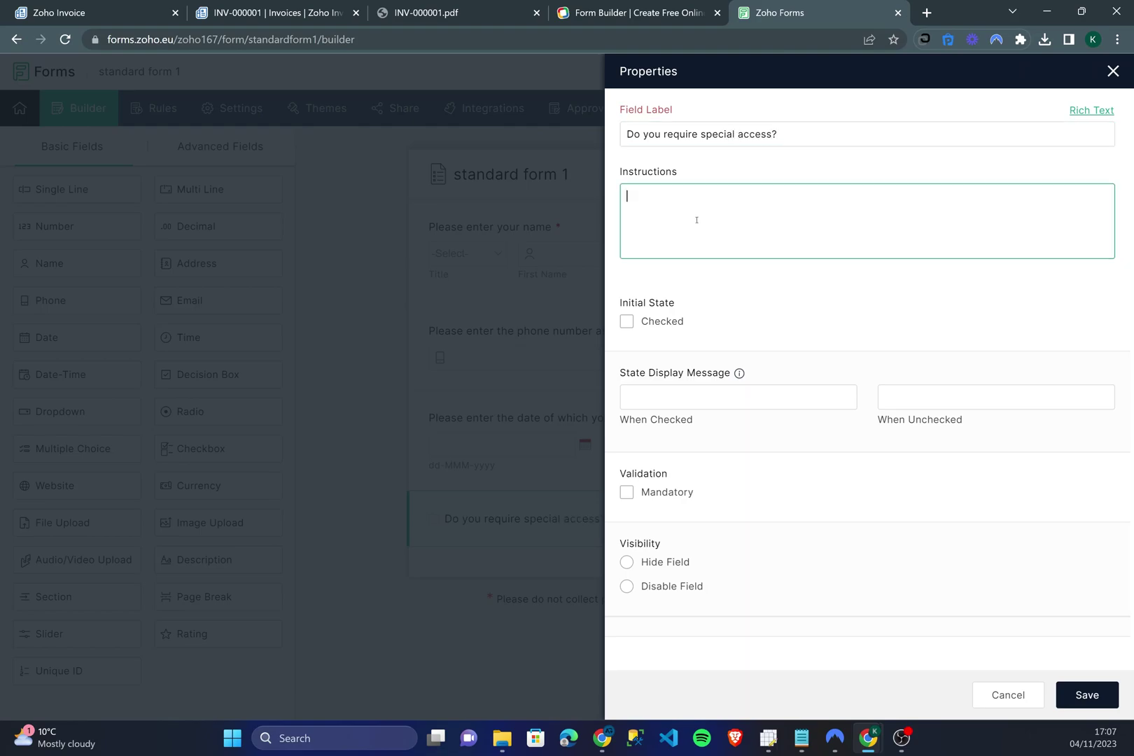
type("Please on")
type("ly check if you do")
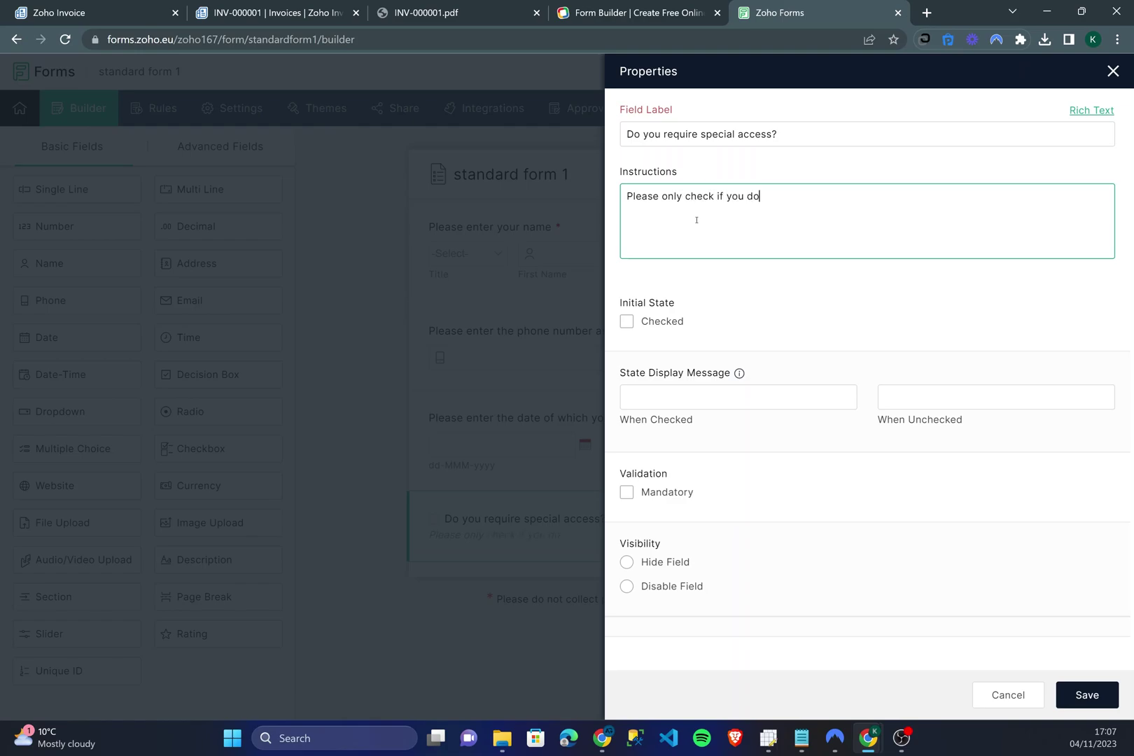
Make the checkbox mandatory, leave it unticked by default, and save.
left_click(628, 505)
left_click(627, 493)
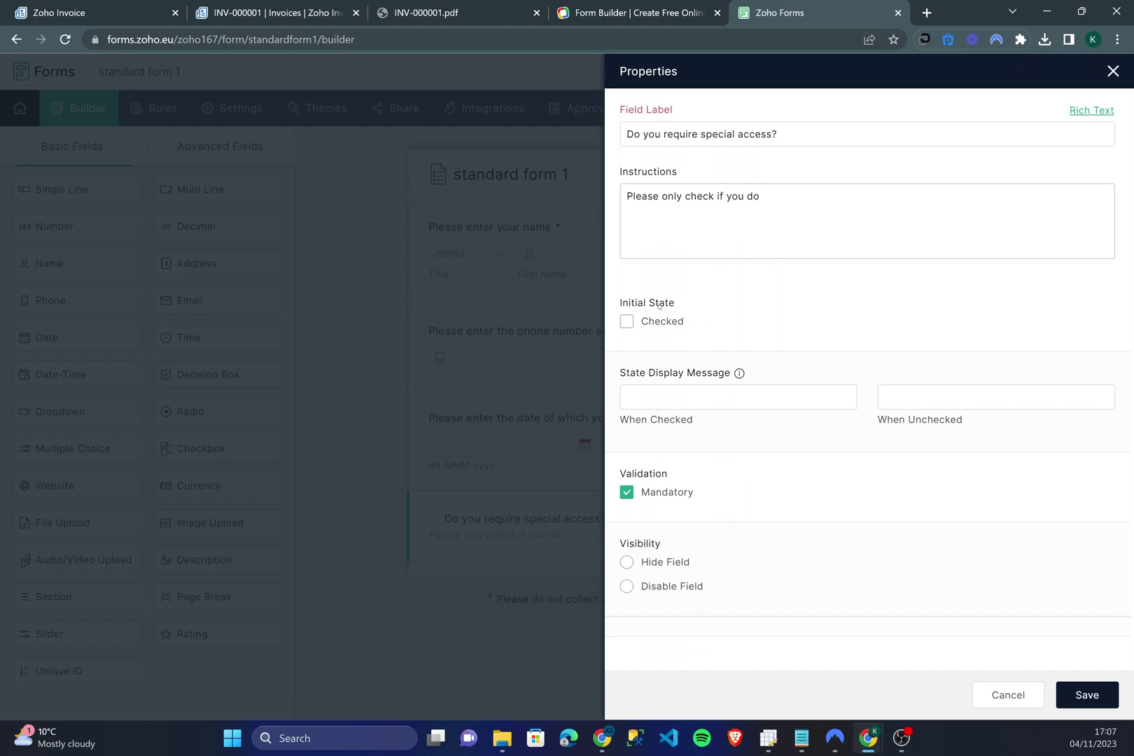
left_click(627, 323)
left_click(627, 322)
left_click(1078, 703)
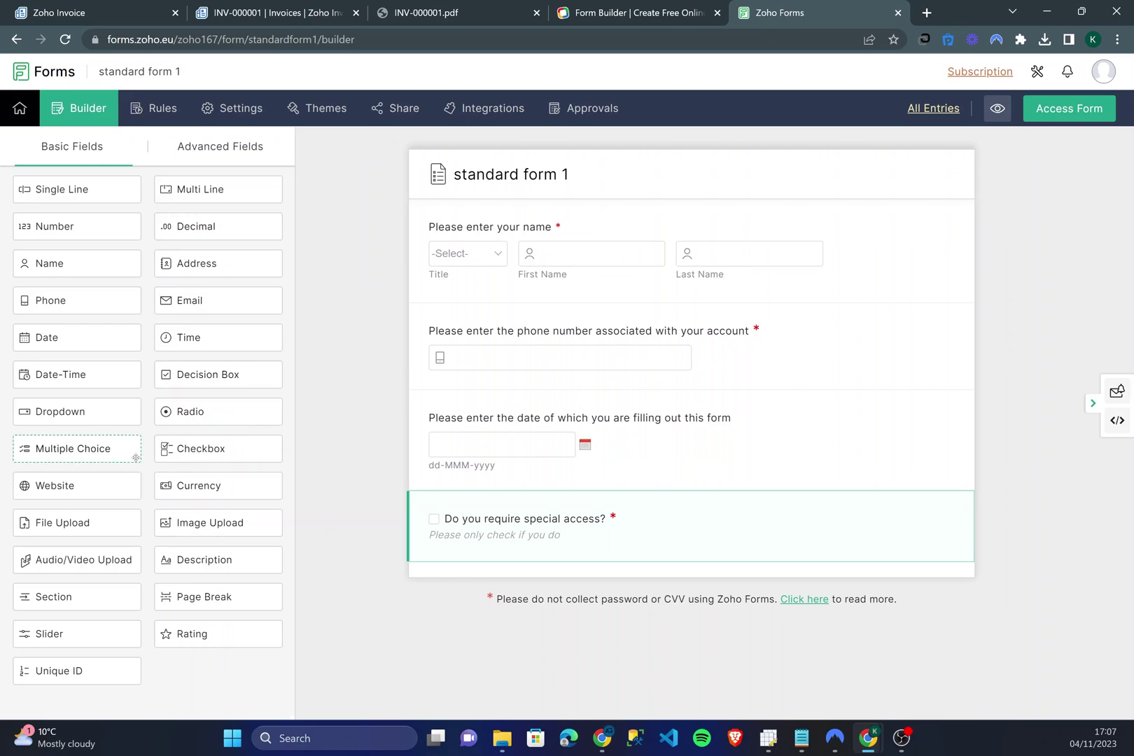
Add a Multiple Choice question above the special-access checkbox and review its properties.
left_click_drag(105, 454, 584, 546)
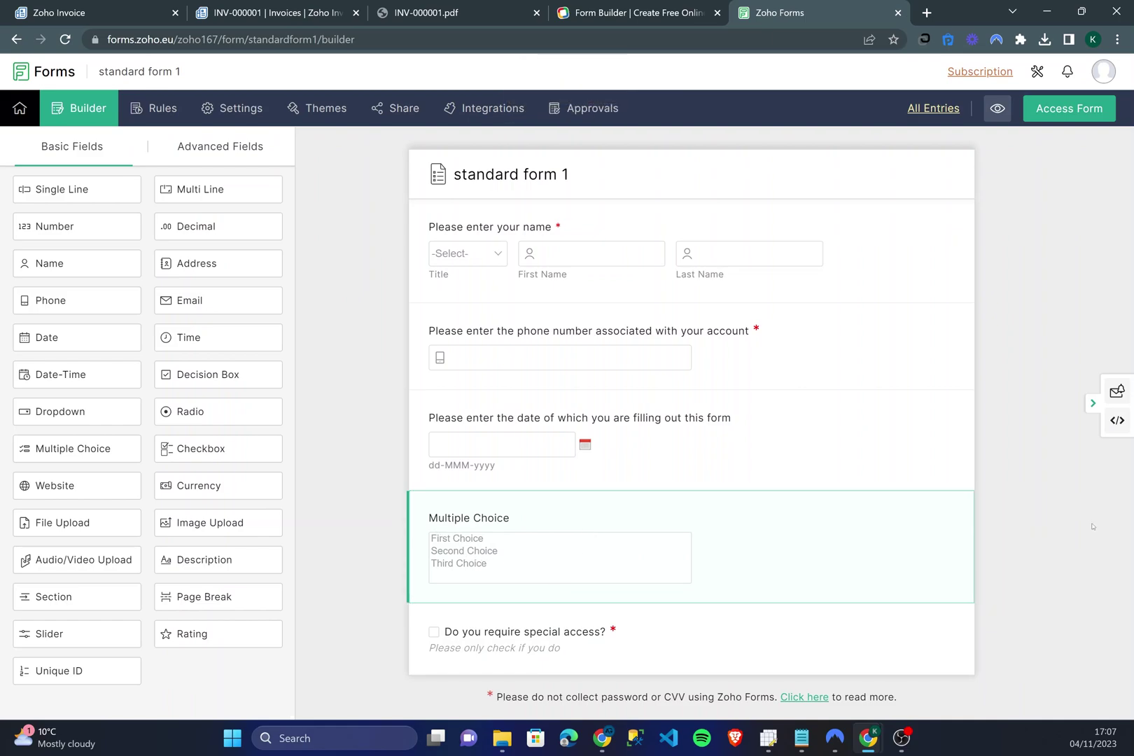
left_click(987, 504)
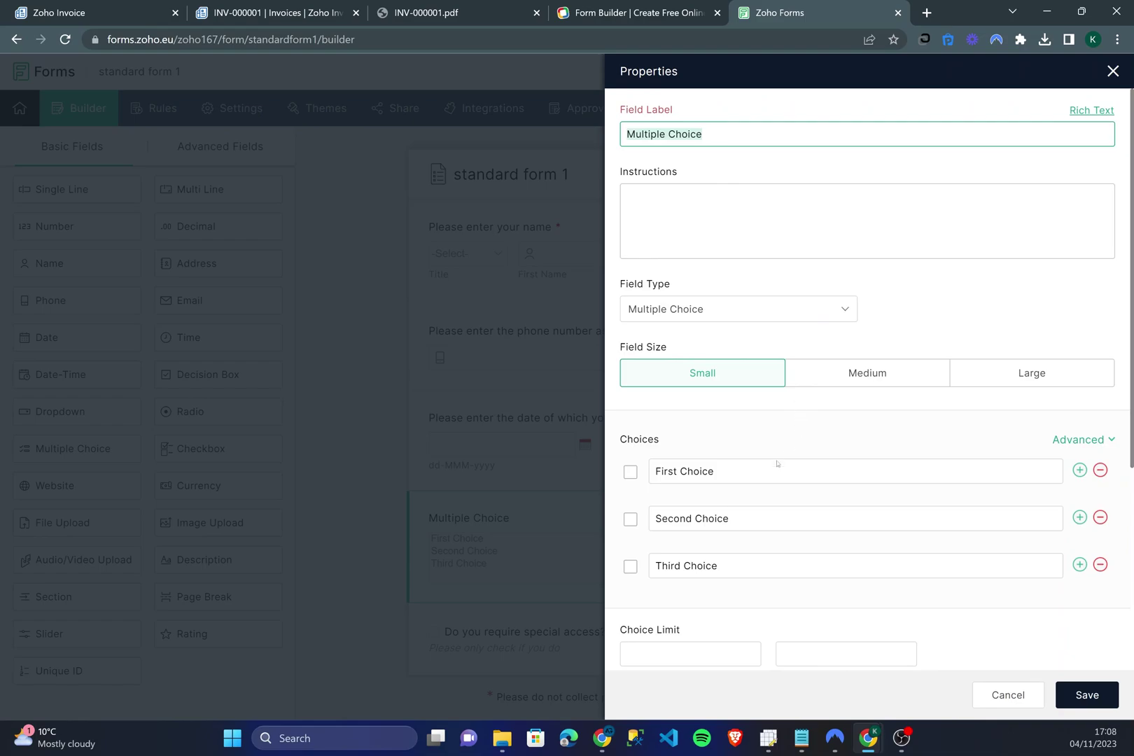
scroll(777, 464, "down", 5)
scroll(864, 385, "up", 4)
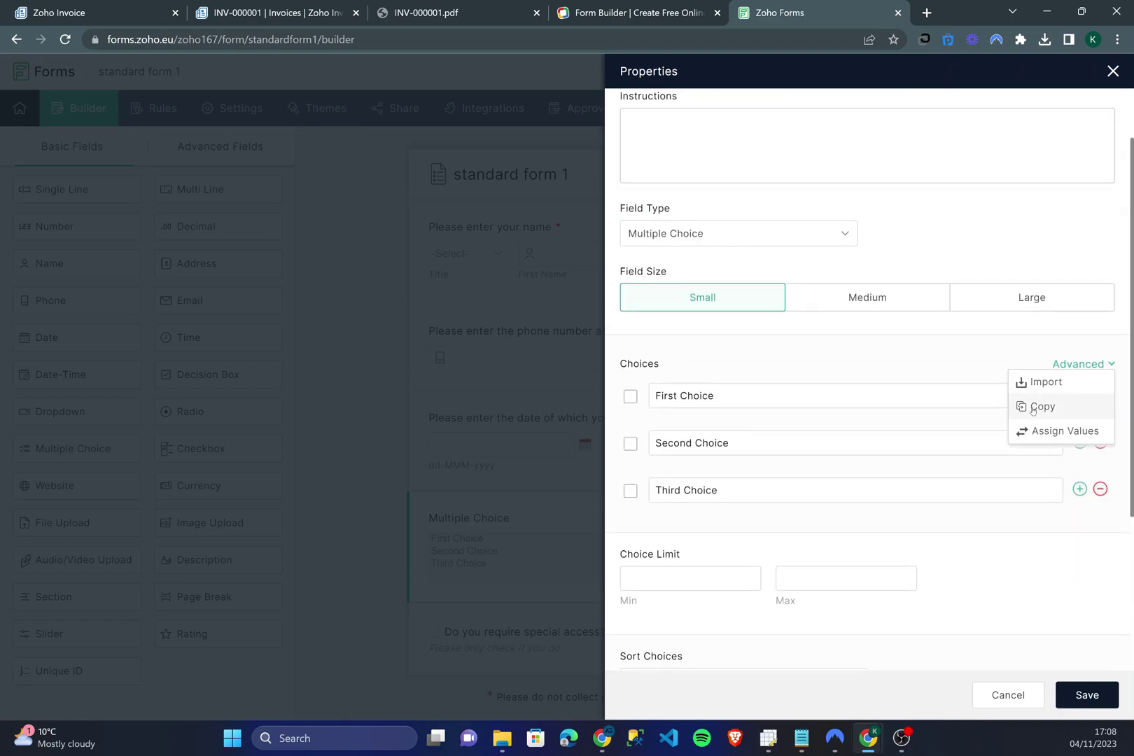
left_click(1112, 71)
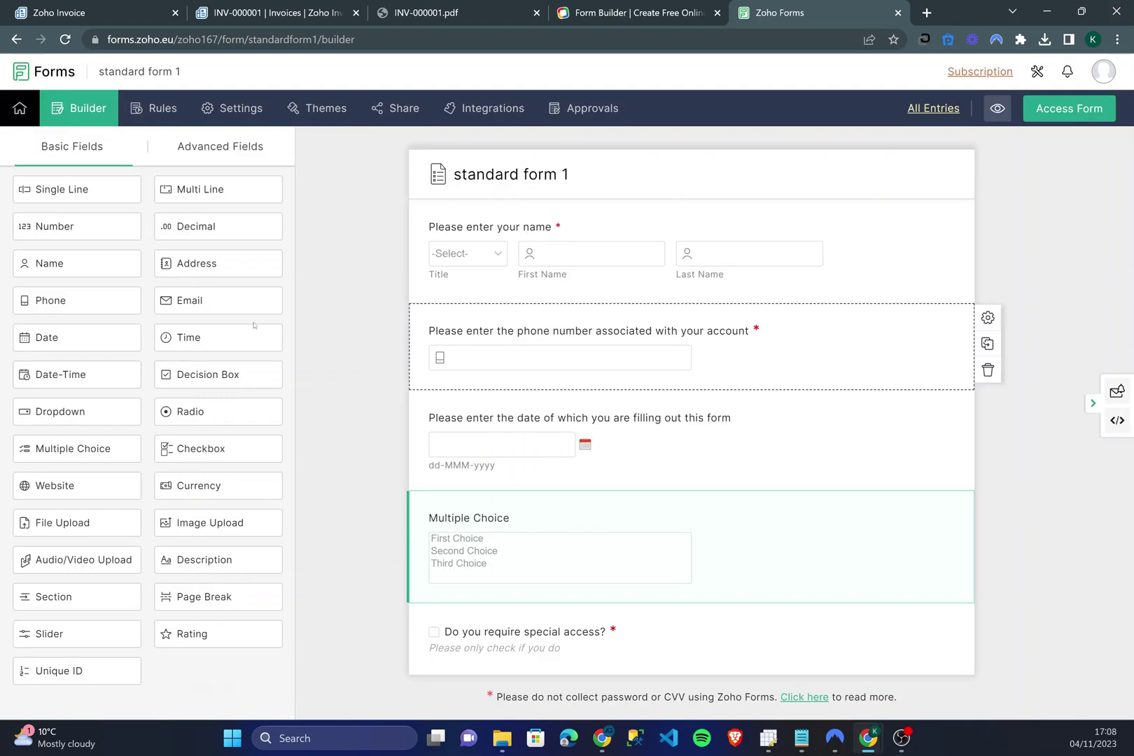
Add a five-star Rating field above the special-access checkbox after browsing advanced field types.
left_click(205, 147)
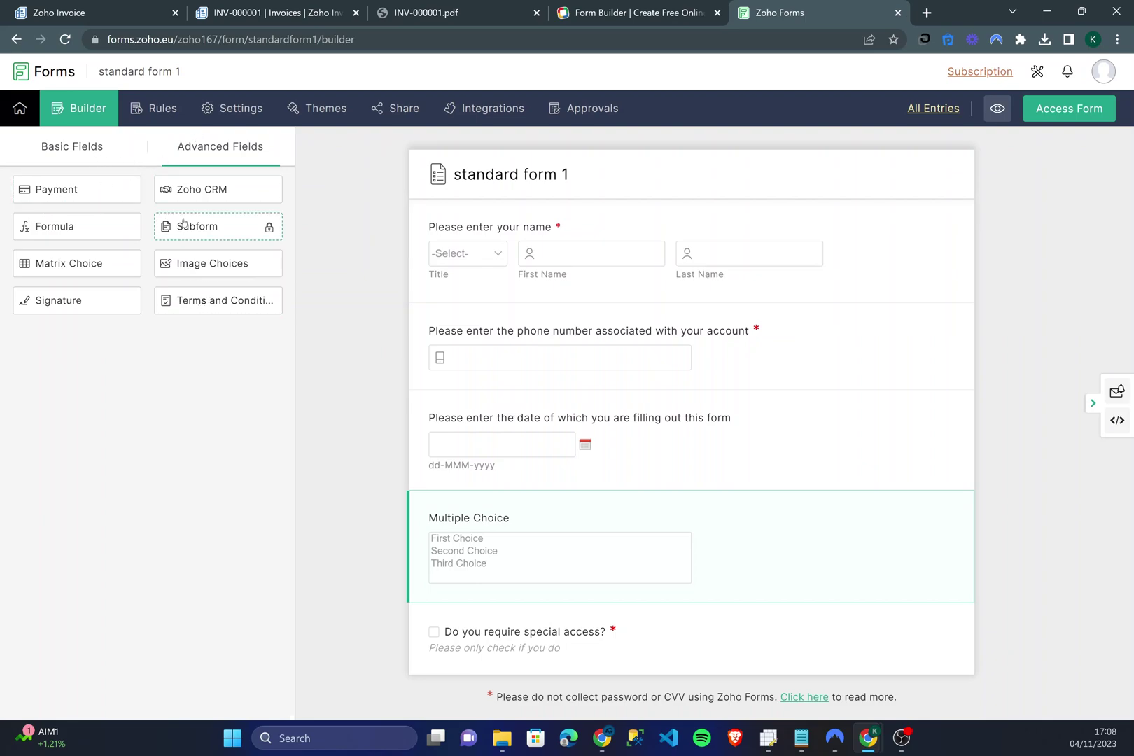
left_click(101, 162)
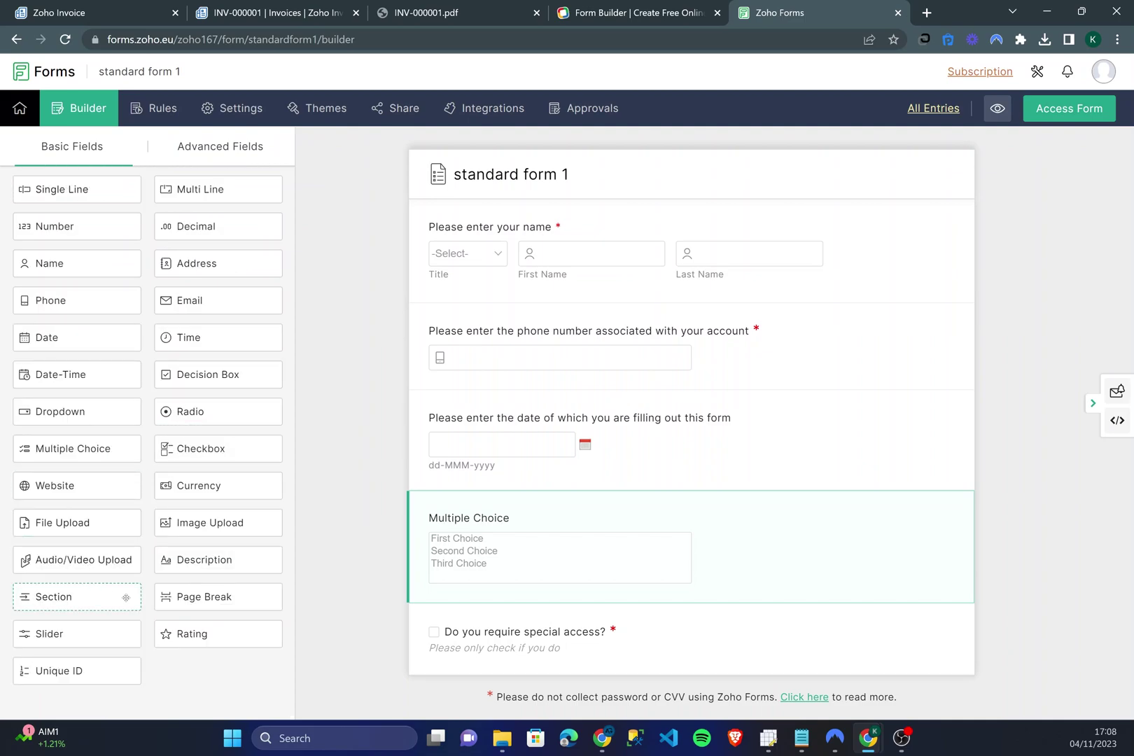
left_click_drag(194, 639, 511, 648)
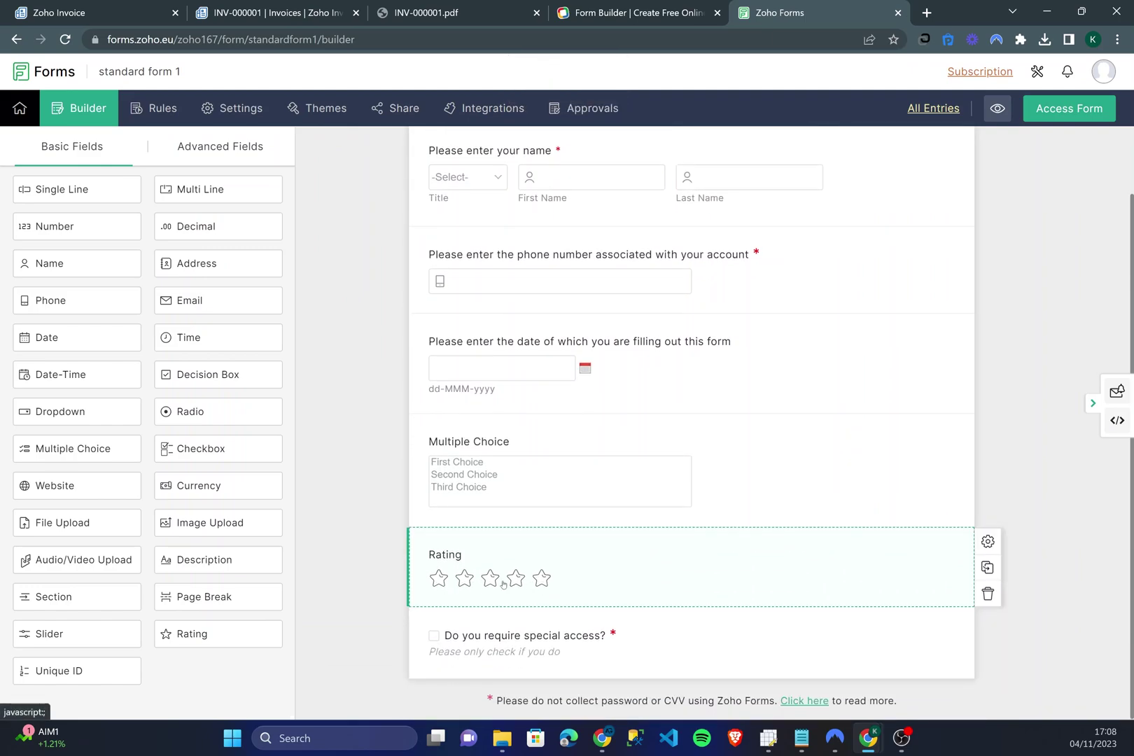
scroll(595, 602, "up", 2)
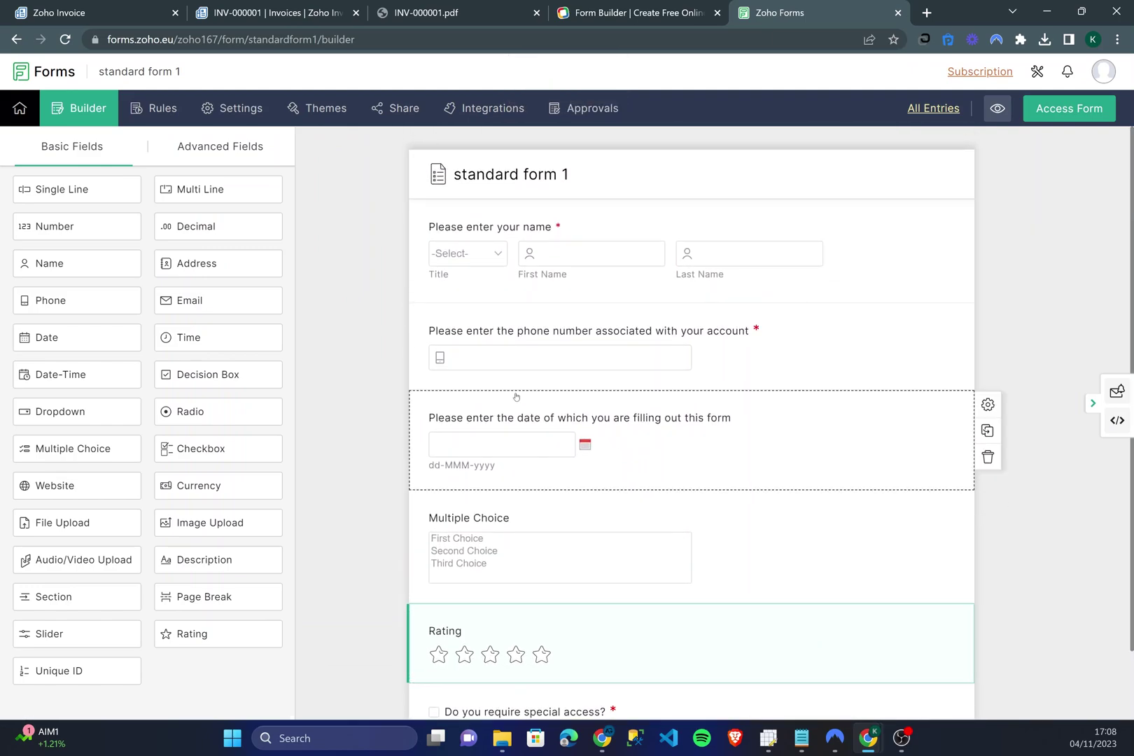
Start configuring a new form rule, Rule 1, for new records under Form Rules.
left_click(158, 109)
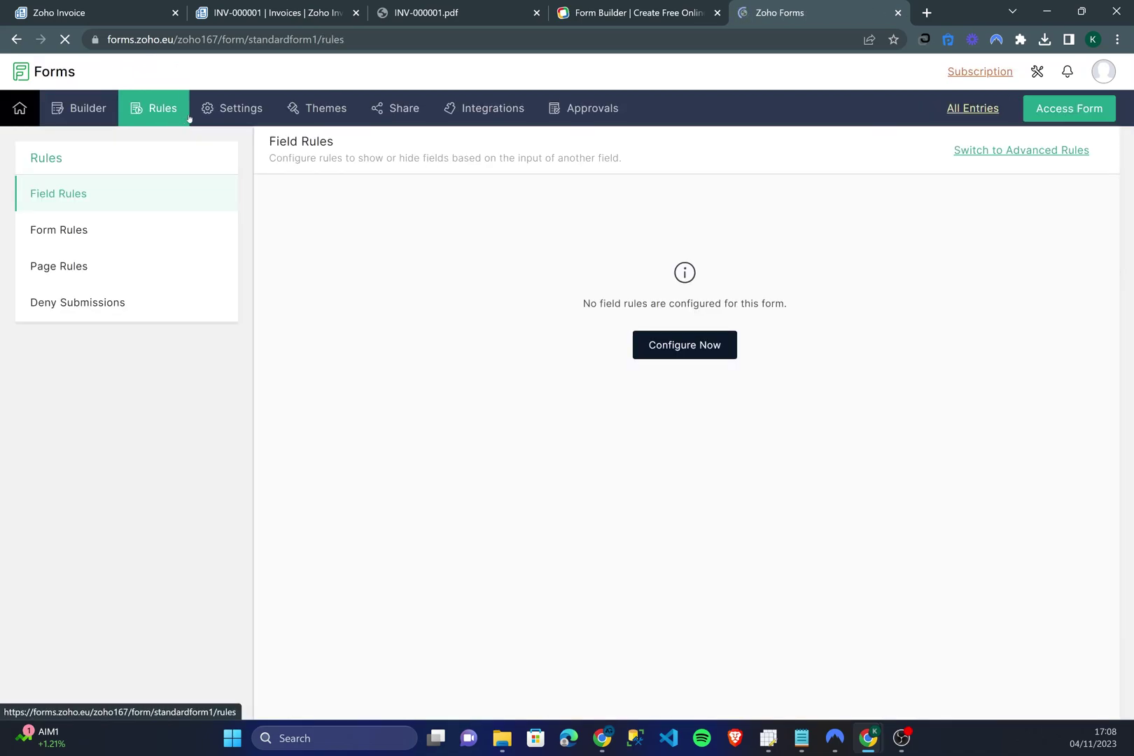
left_click(84, 229)
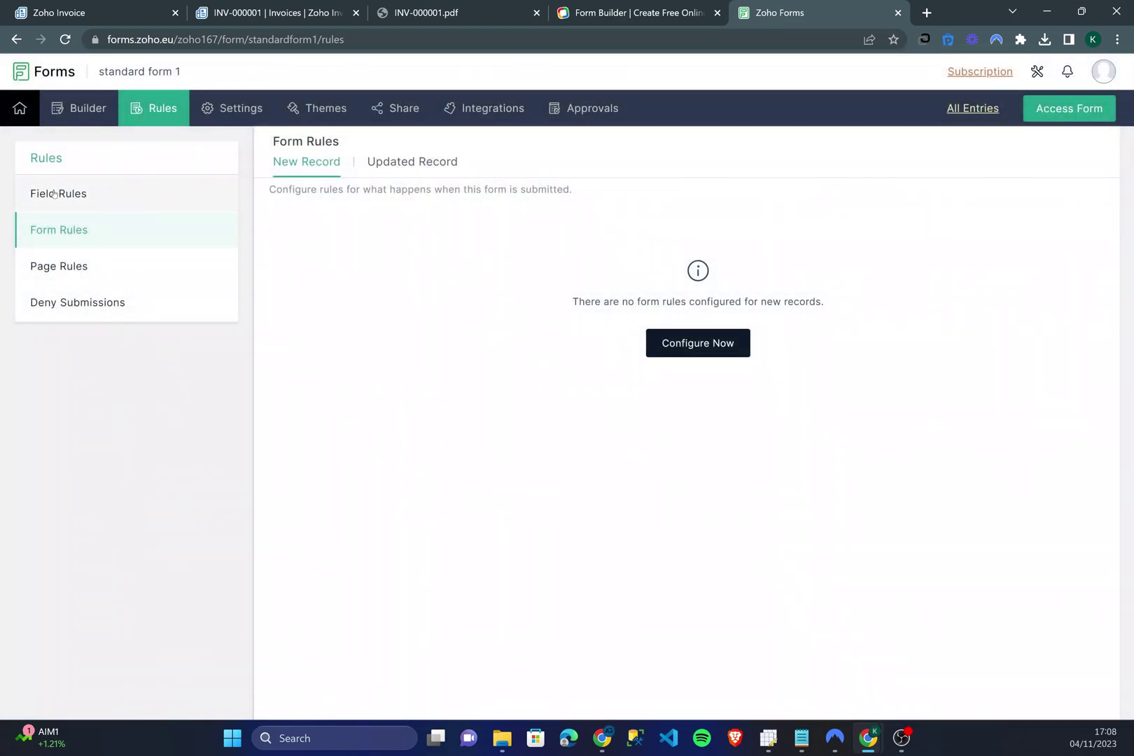
left_click(55, 194)
left_click(59, 236)
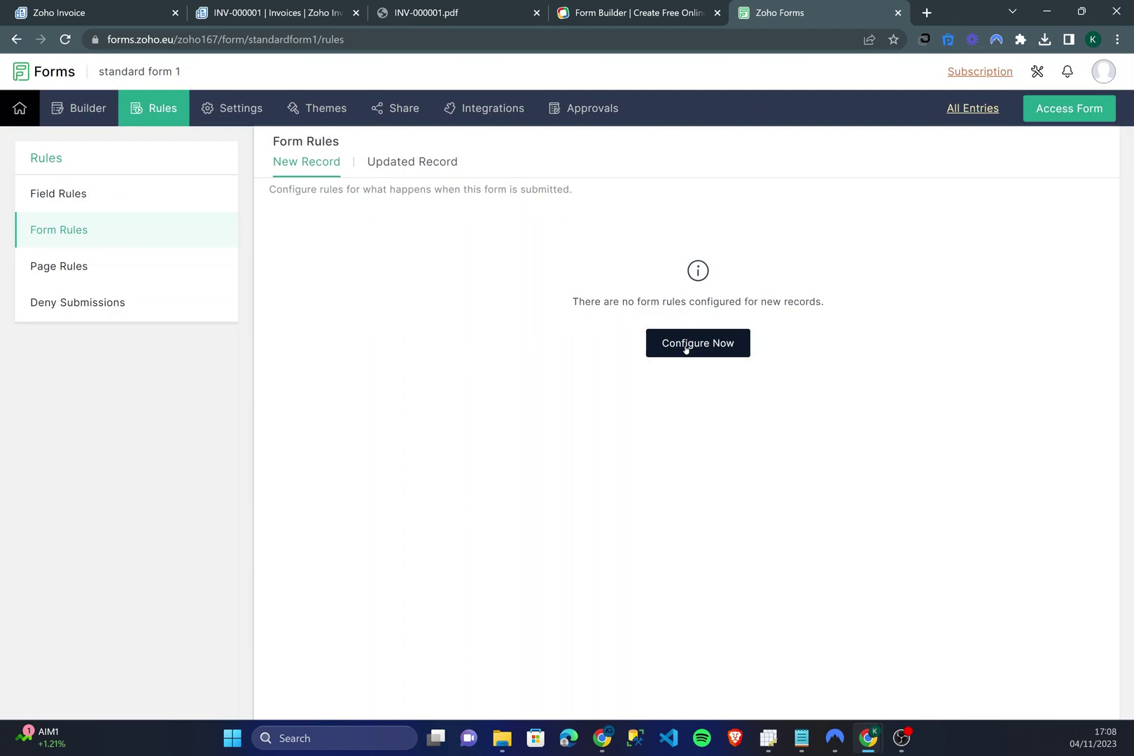
left_click(715, 339)
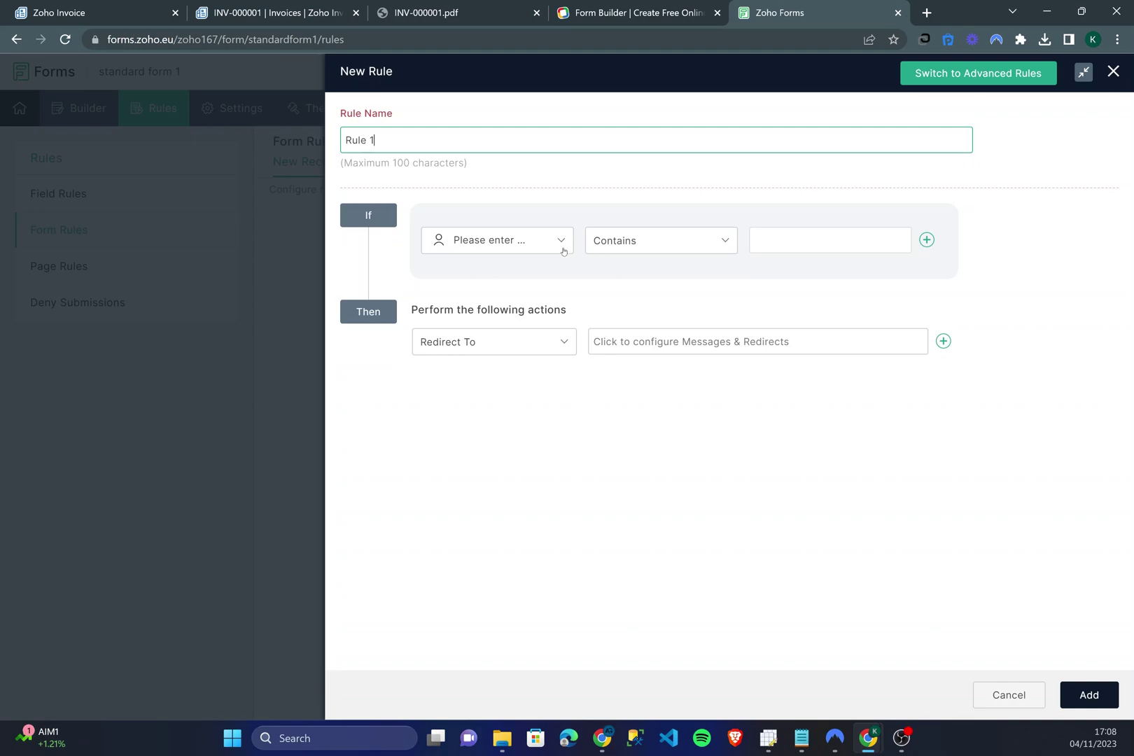
Set Rule 1's condition to the name field containing 'john'.
left_click(564, 250)
left_click(550, 243)
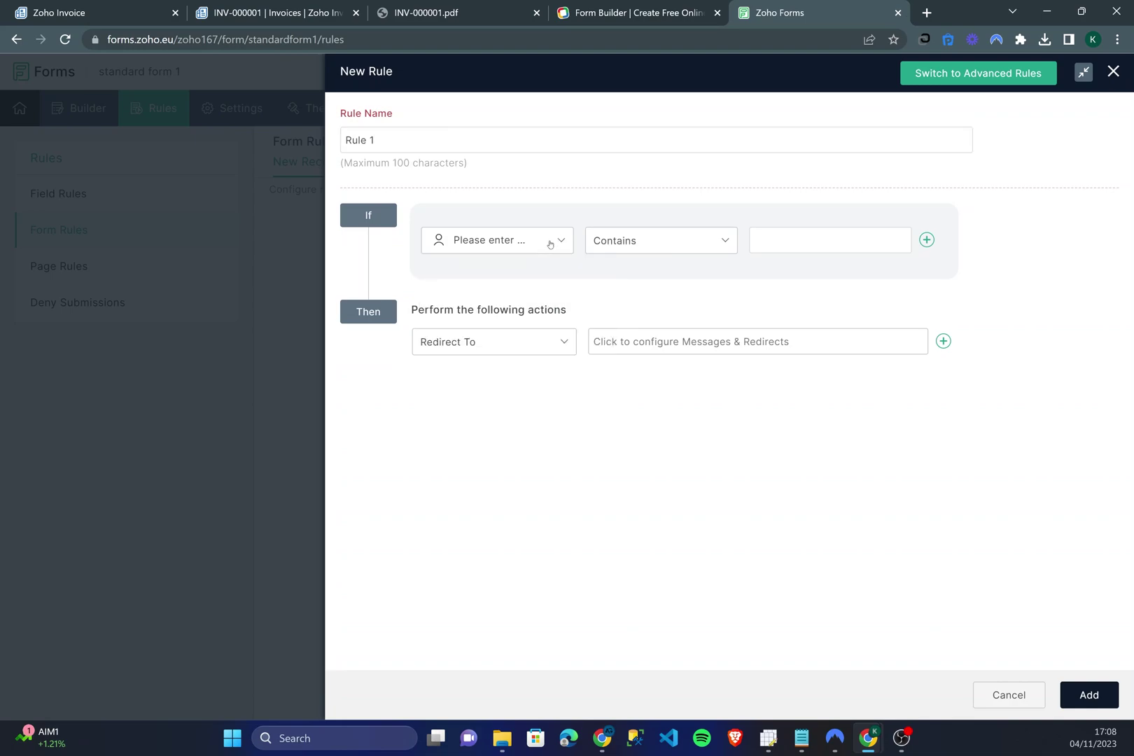
left_click(551, 243)
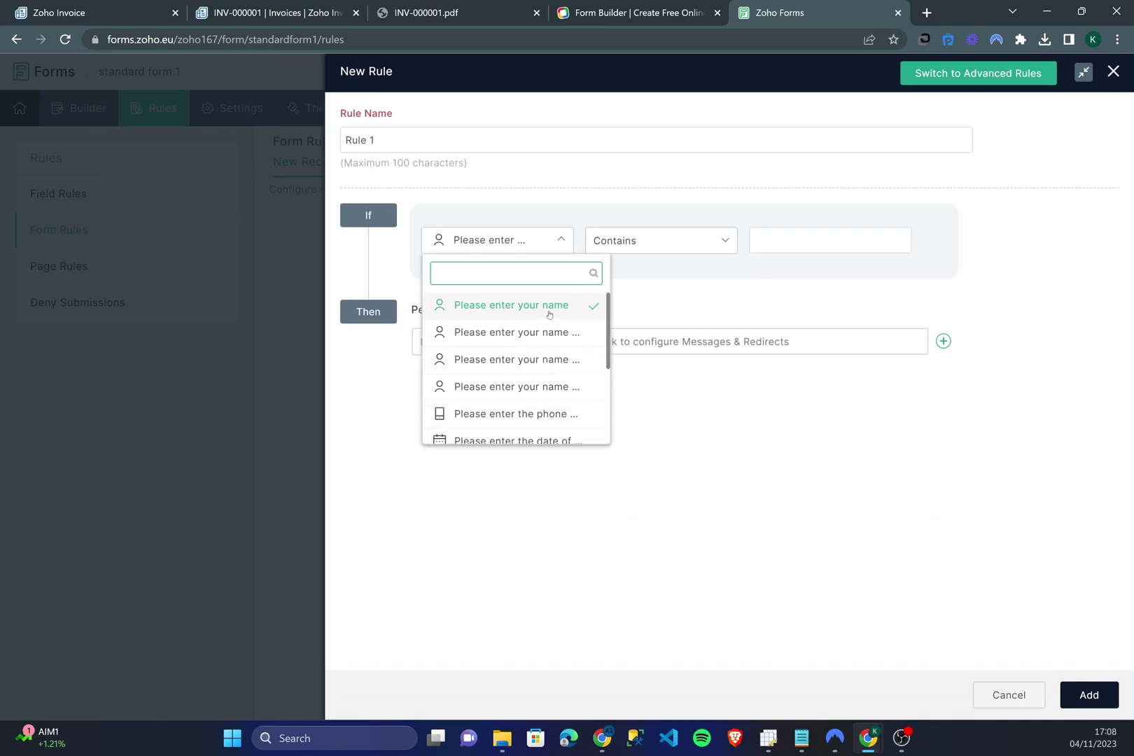
scroll(524, 354, "down", 3)
scroll(521, 354, "up", 3)
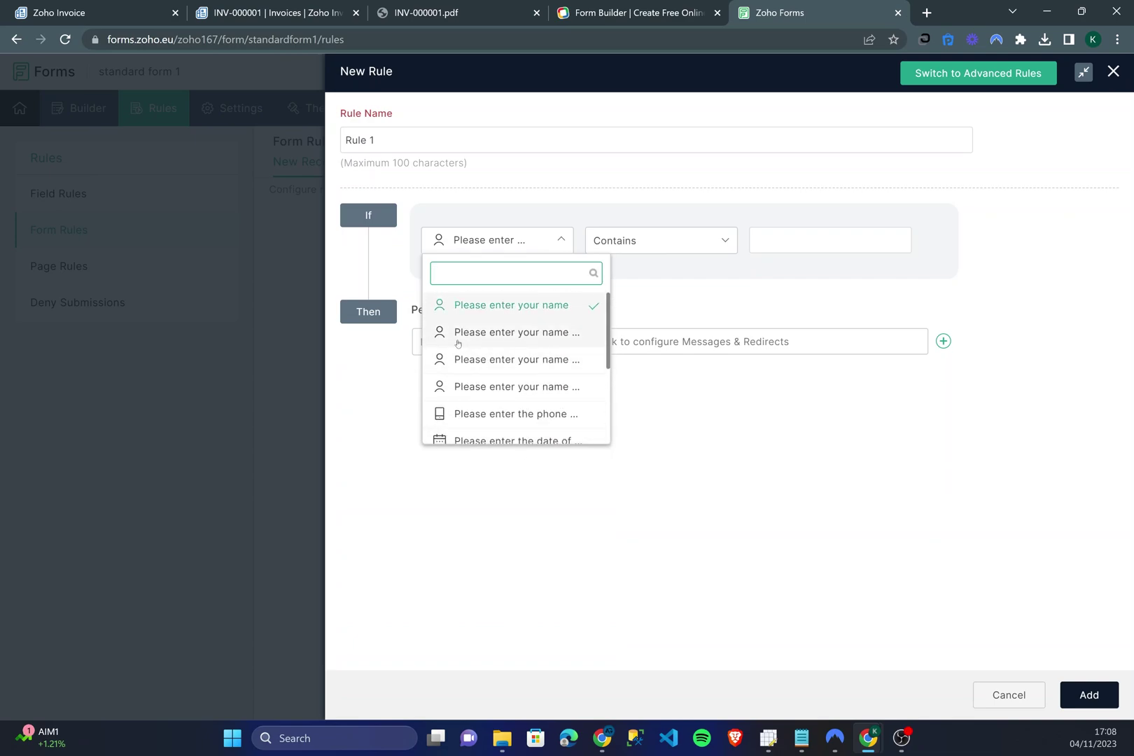
scroll(504, 382, "down", 3)
scroll(518, 346, "up", 3)
left_click(577, 322)
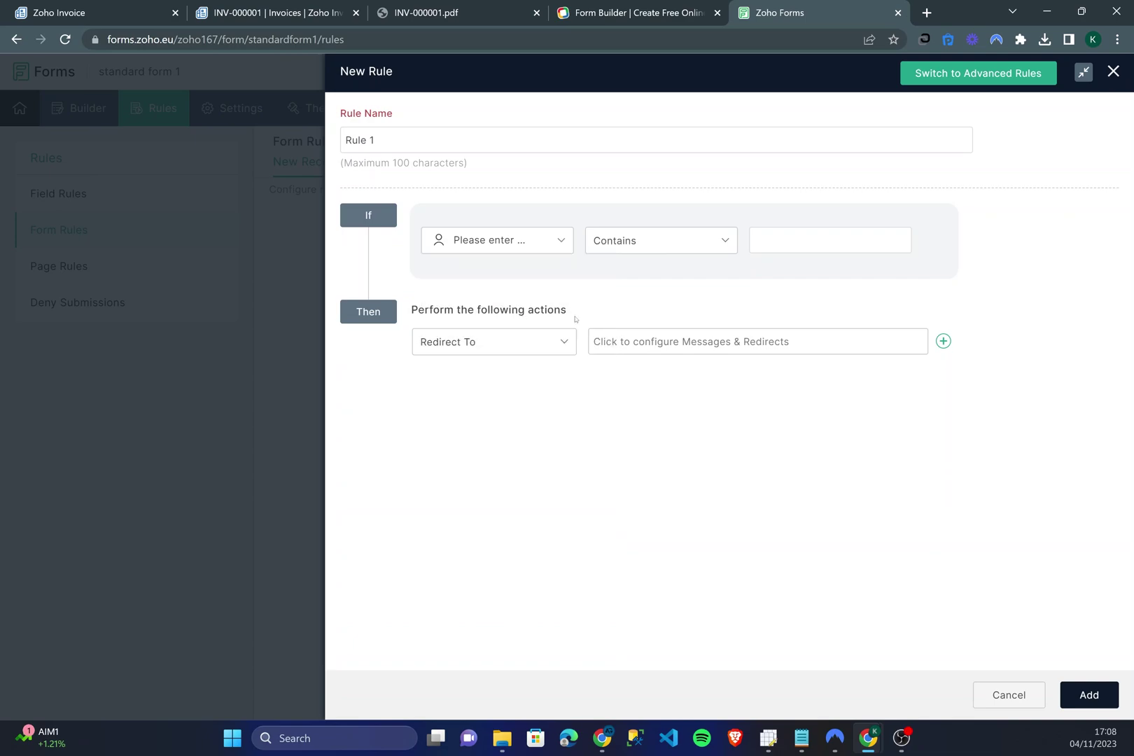
left_click(658, 238)
left_click(663, 238)
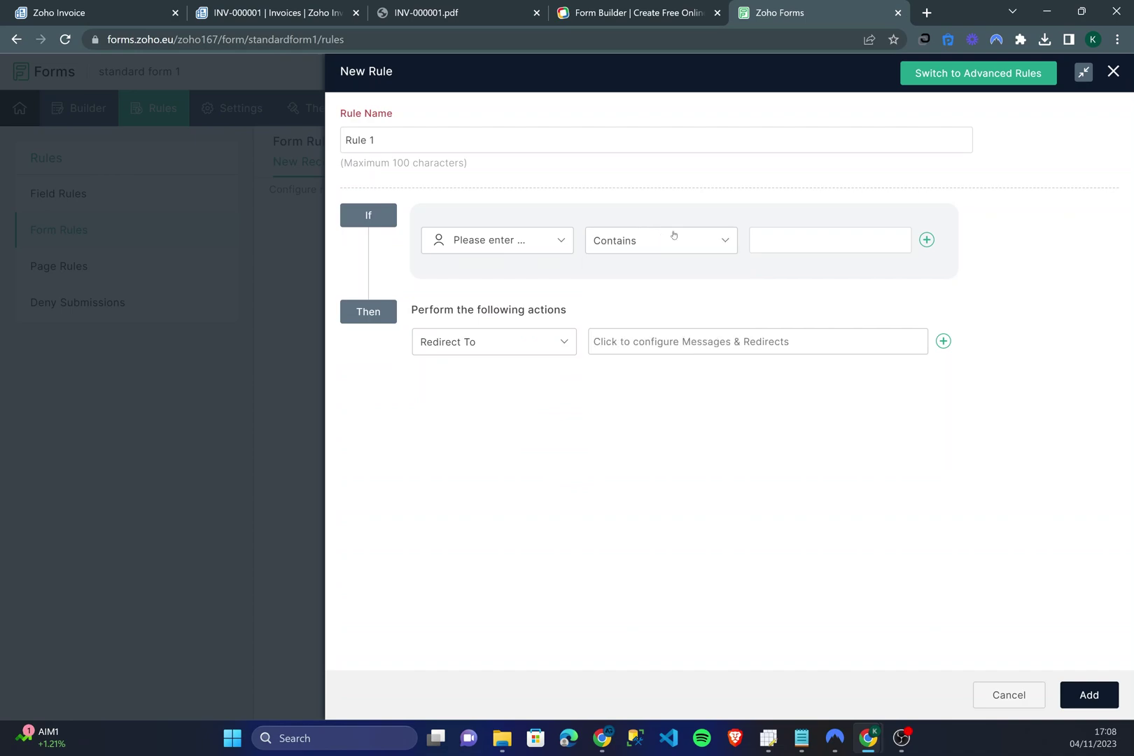
left_click(827, 239)
Browse the rule actions, then discard the Messages & Redirects changes and the unsaved Rule 1.
left_click(522, 348)
left_click(685, 325)
left_click(548, 348)
left_click(542, 348)
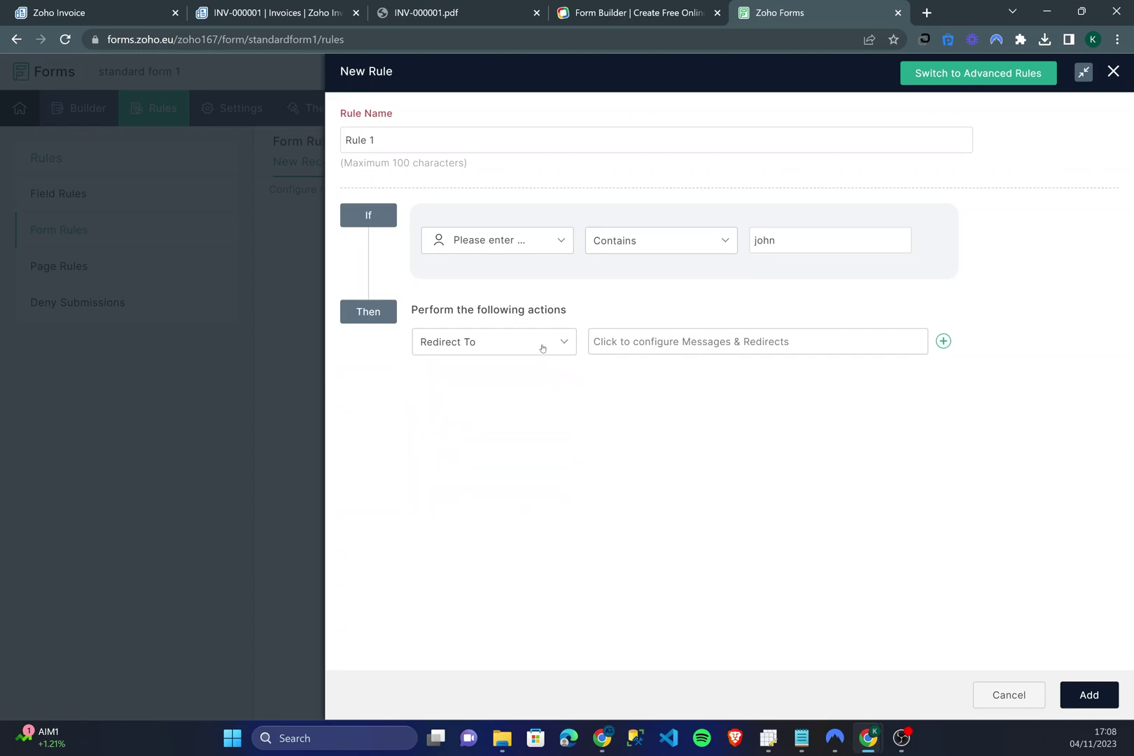
left_click(660, 339)
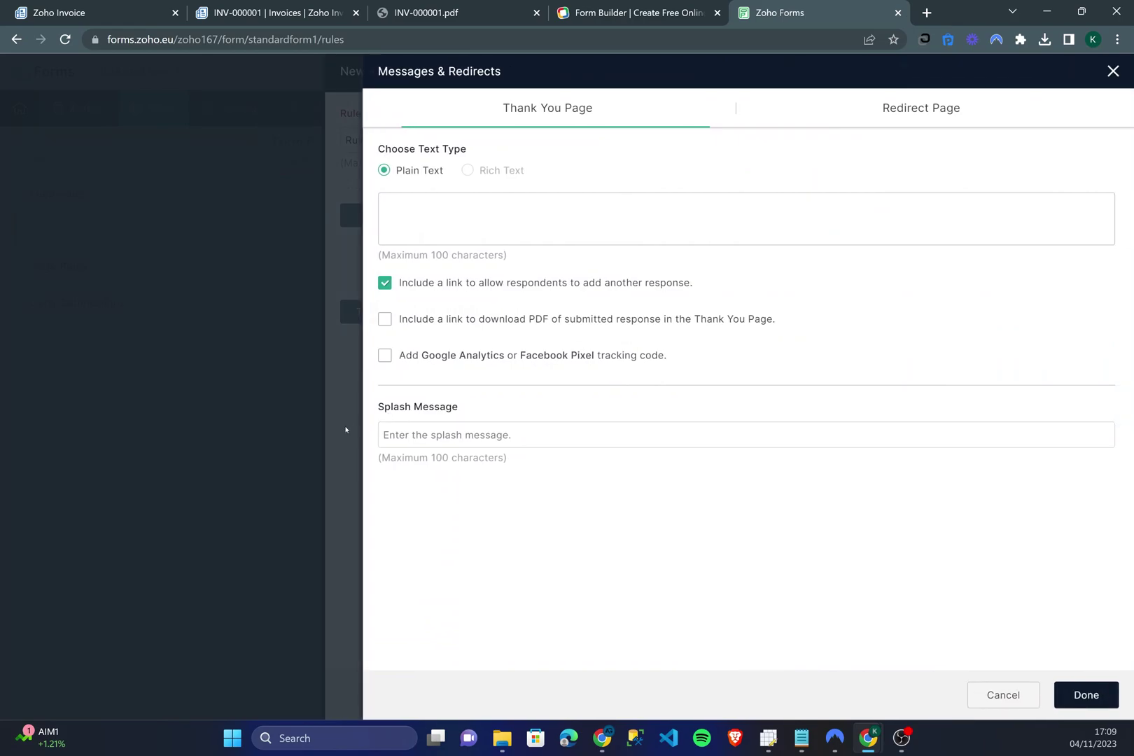
left_click(1113, 71)
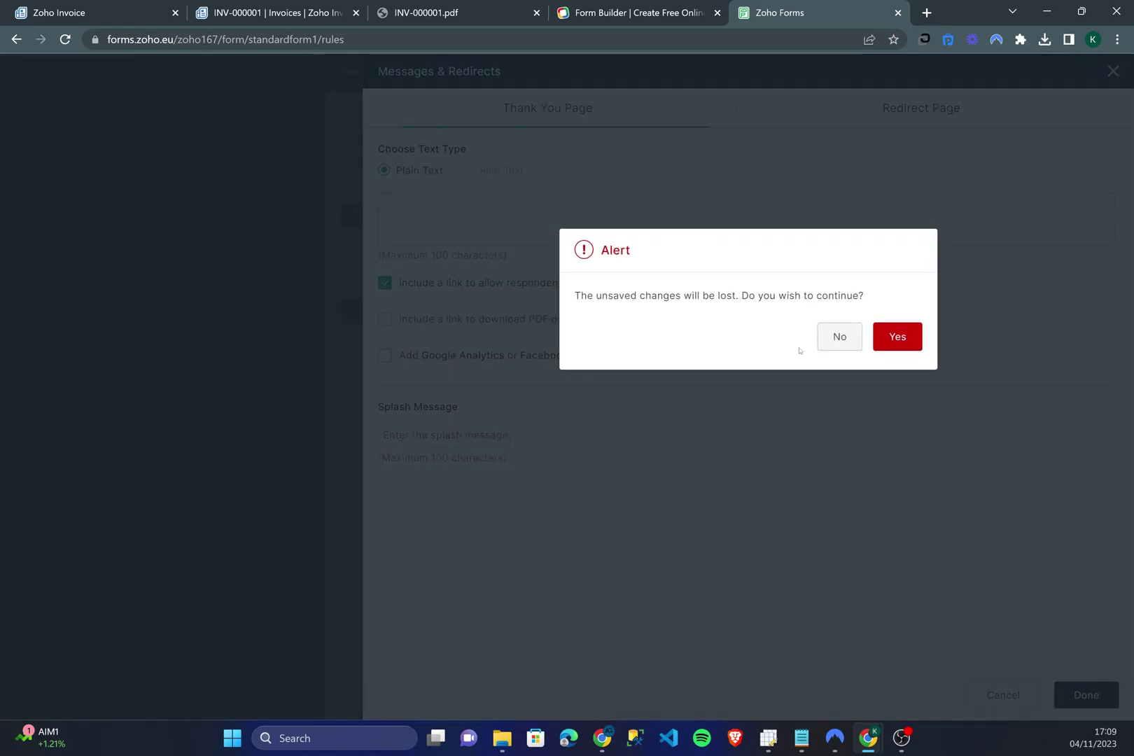
left_click(903, 339)
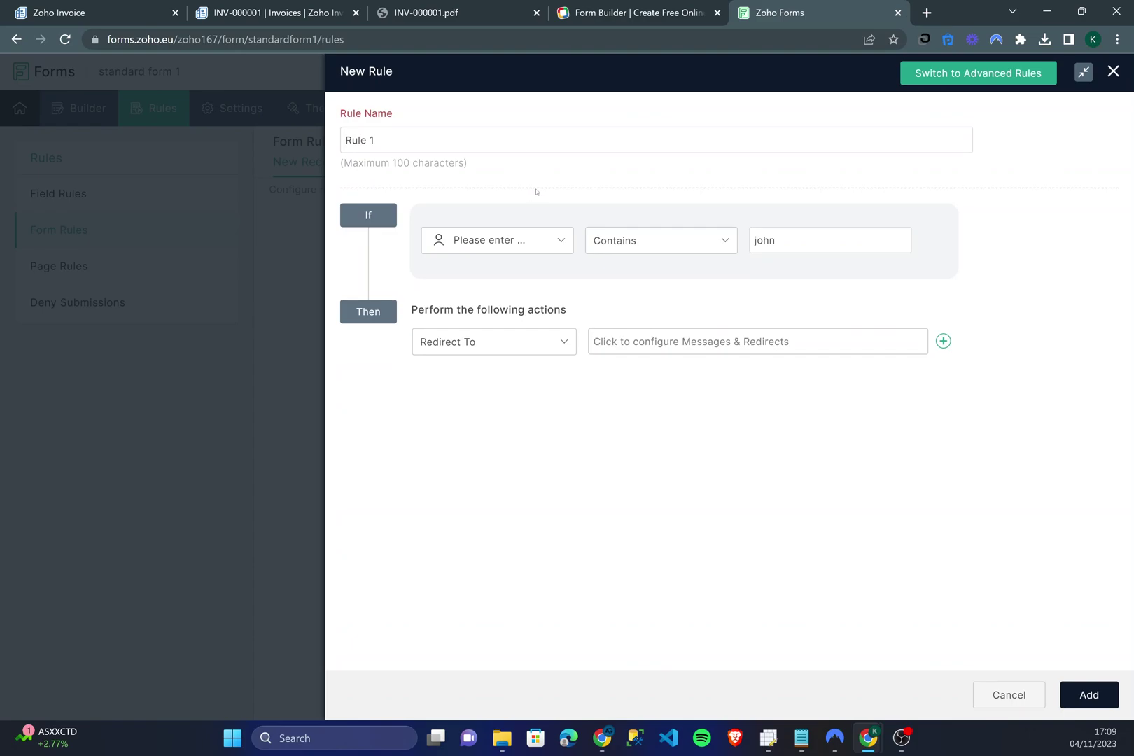
left_click(1113, 74)
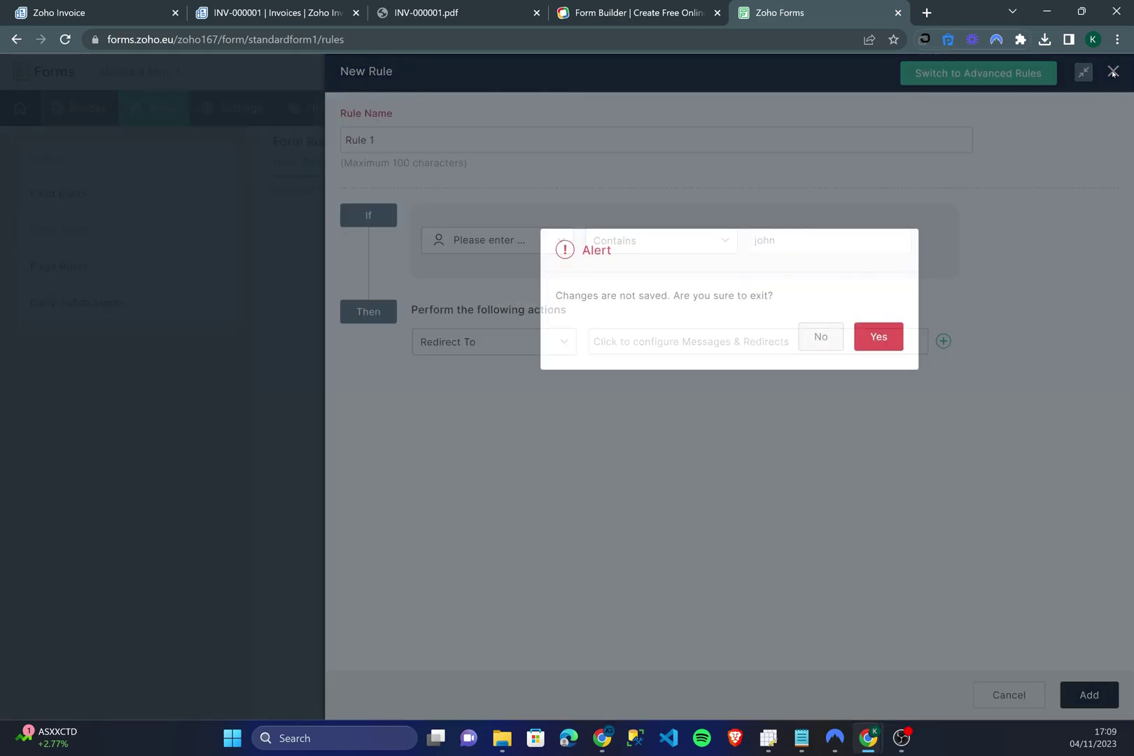
left_click(865, 342)
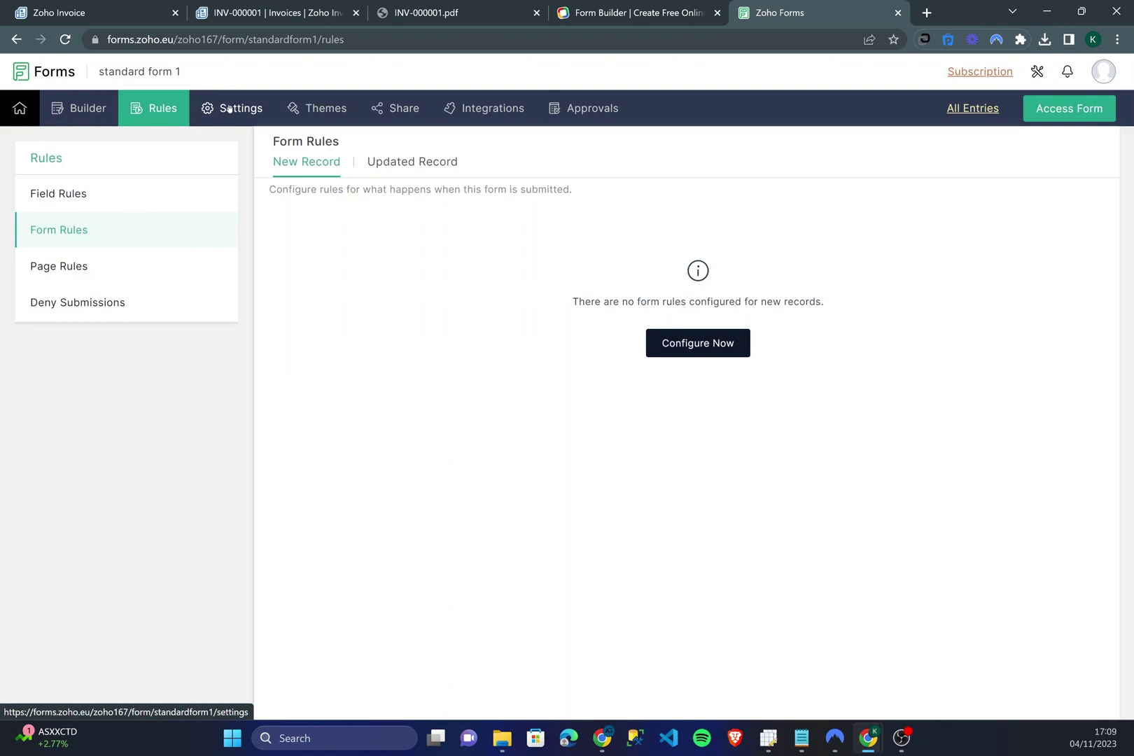
Look through standard form 1's Display settings and Themes gallery, then return to the Builder.
left_click(255, 119)
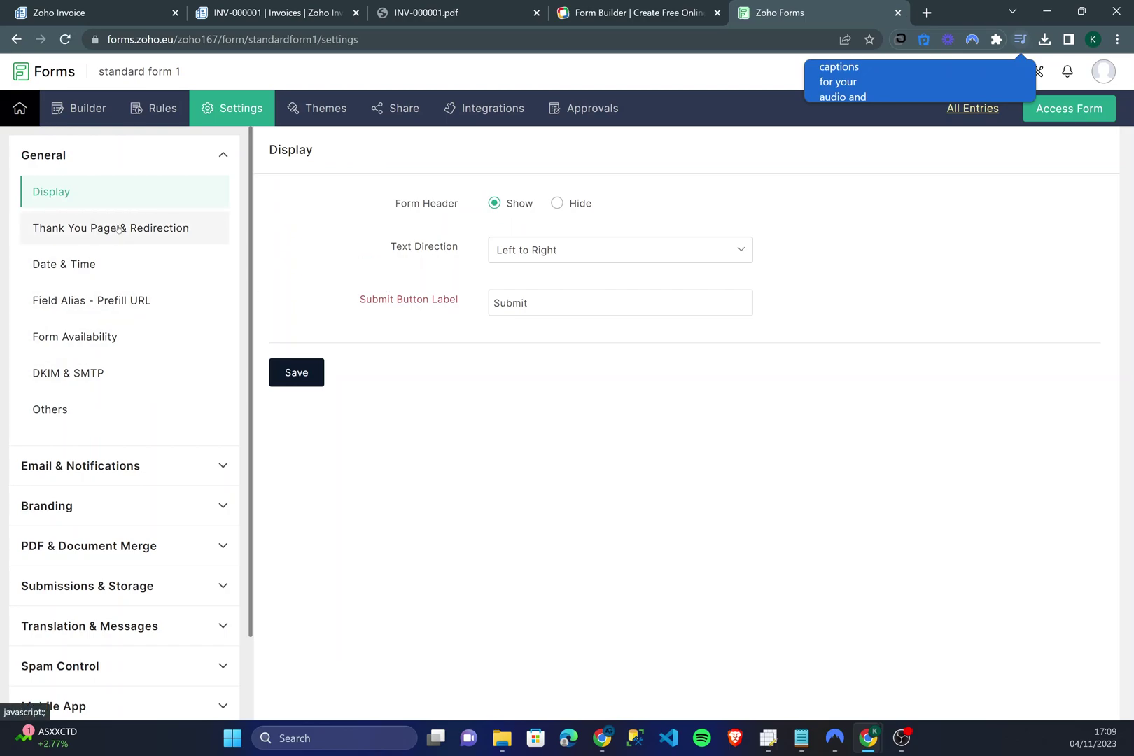
scroll(168, 452, "down", 2)
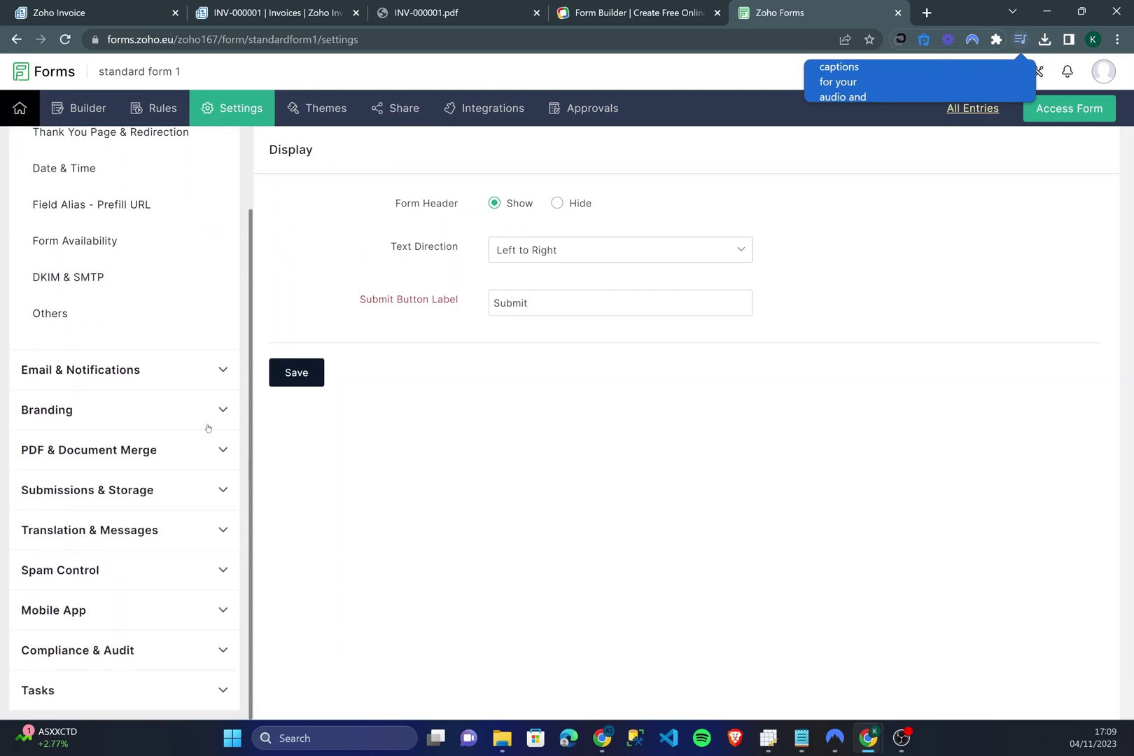
scroll(202, 437, "up", 2)
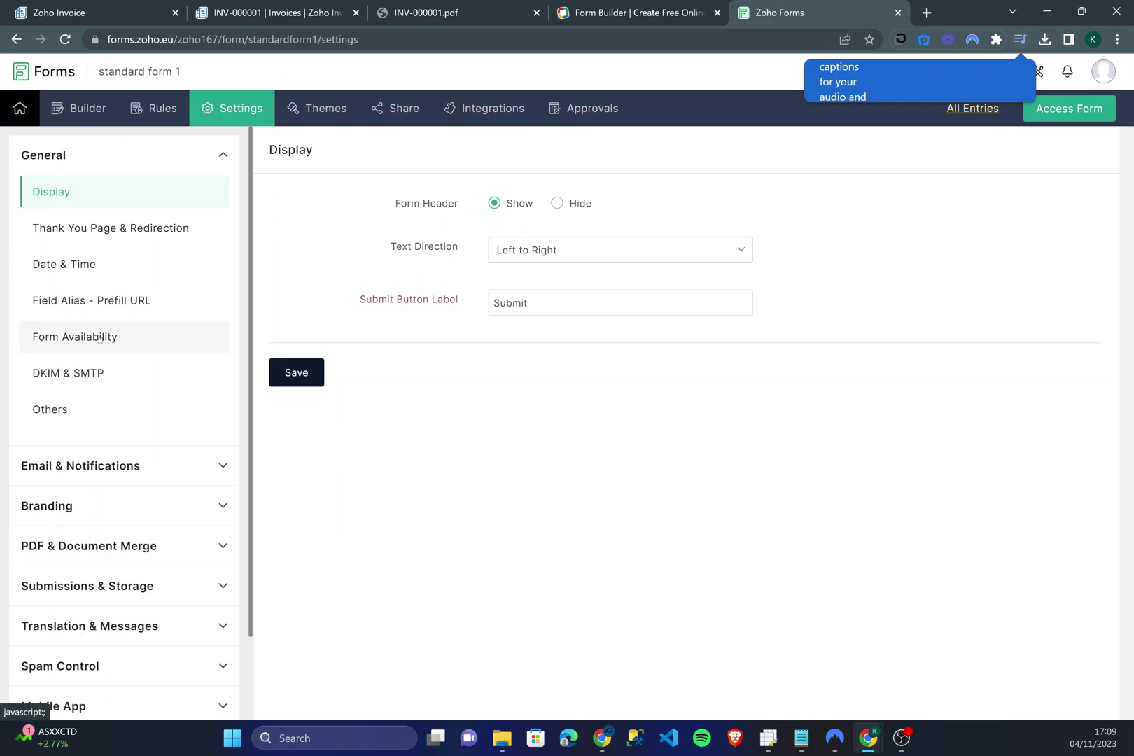
left_click(315, 109)
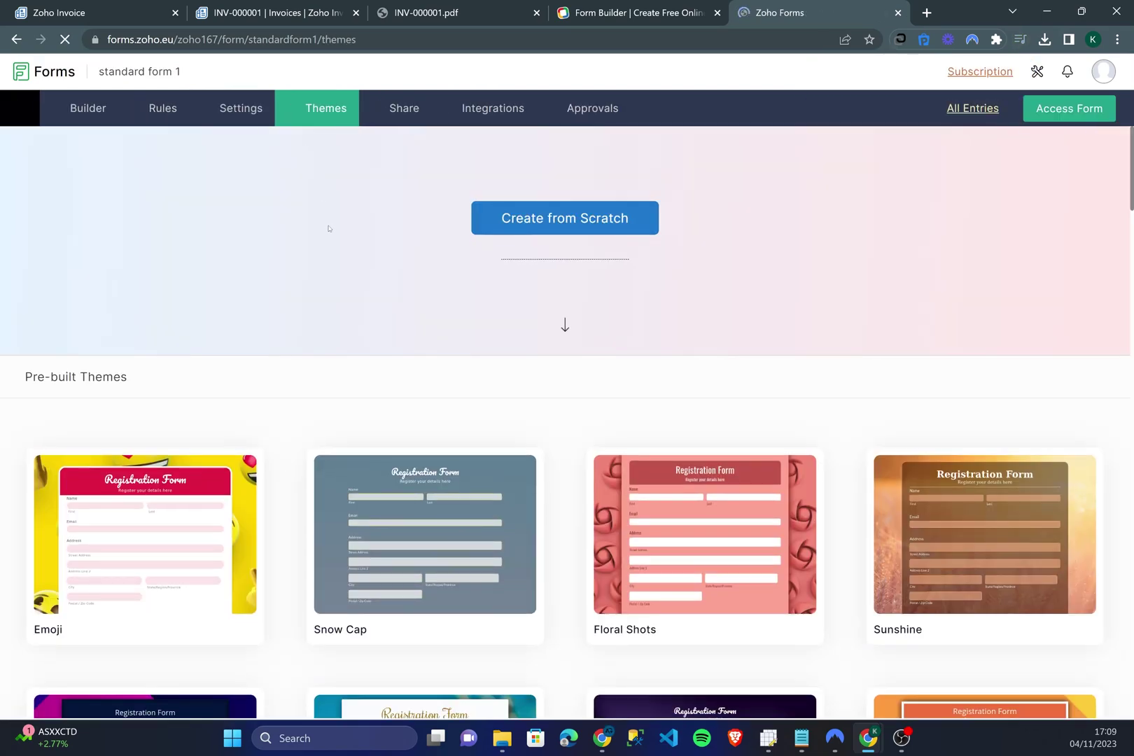
scroll(275, 527, "down", 6)
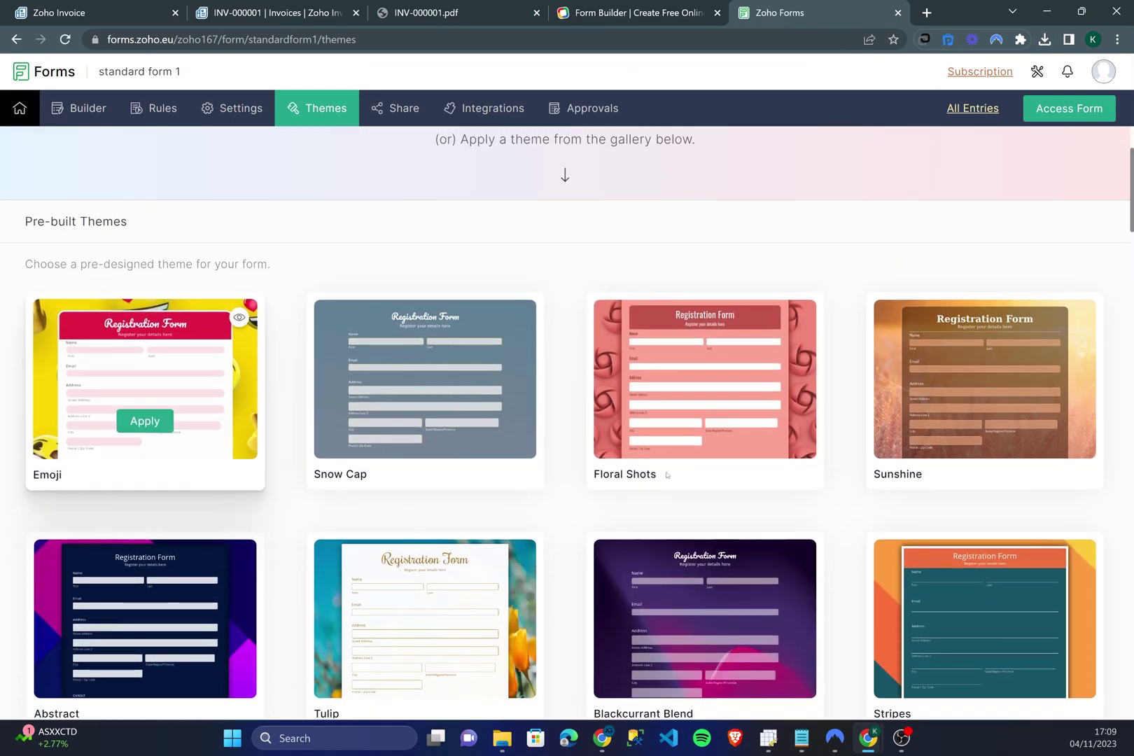
scroll(519, 368, "up", 6)
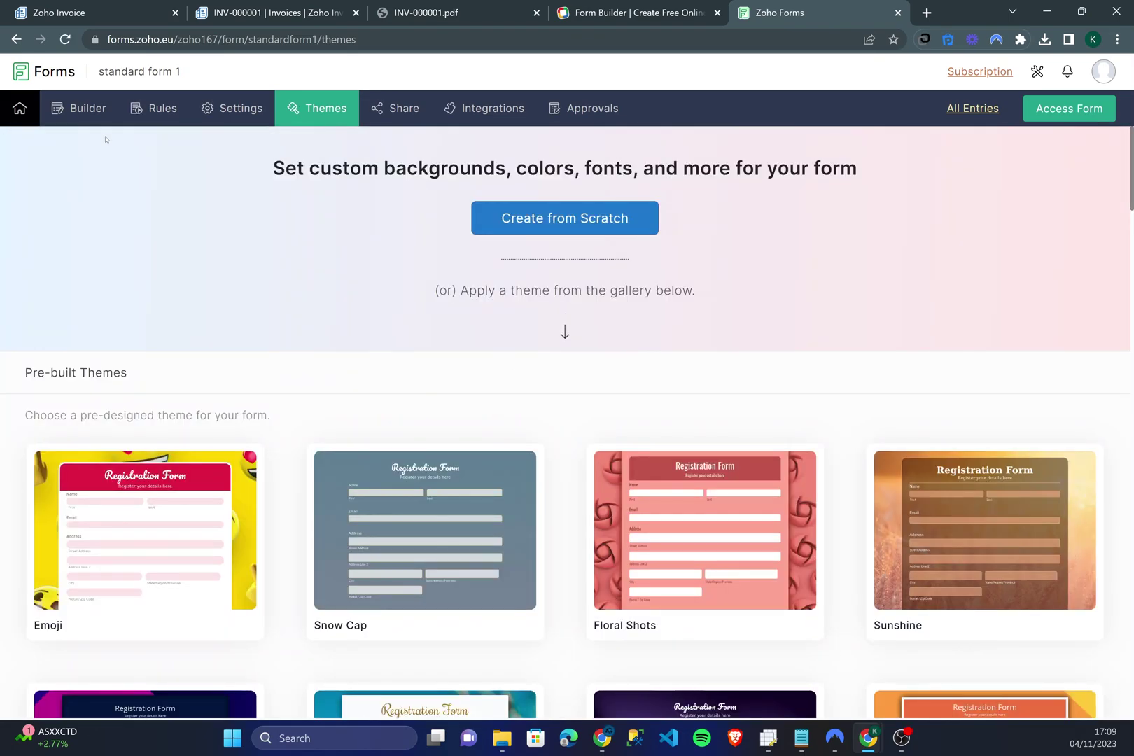
left_click(82, 109)
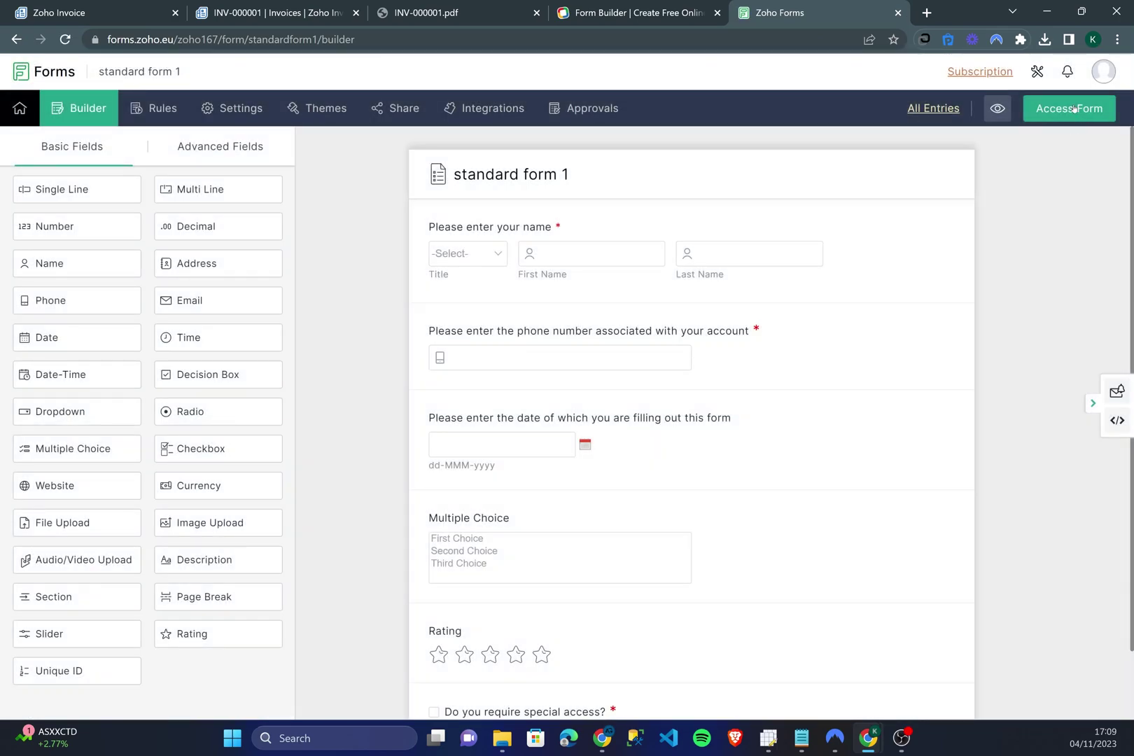
Open the live form and load its link in a new incognito window.
left_click(1074, 109)
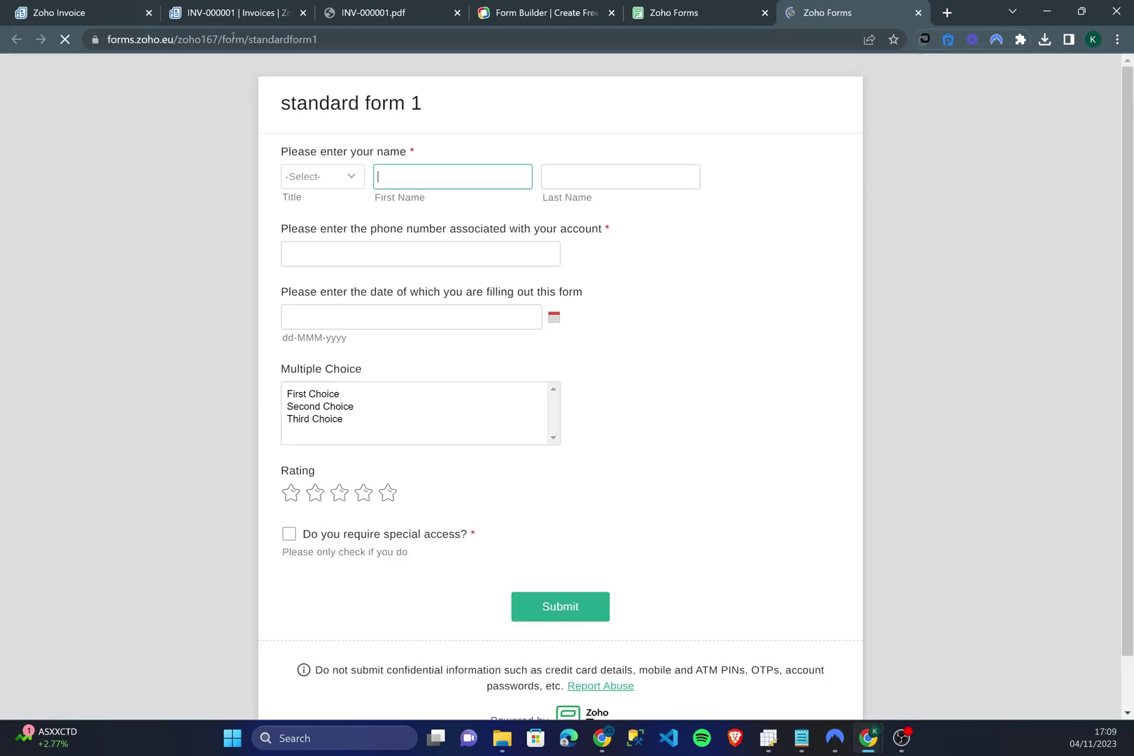
left_click(406, 41)
left_click(407, 46)
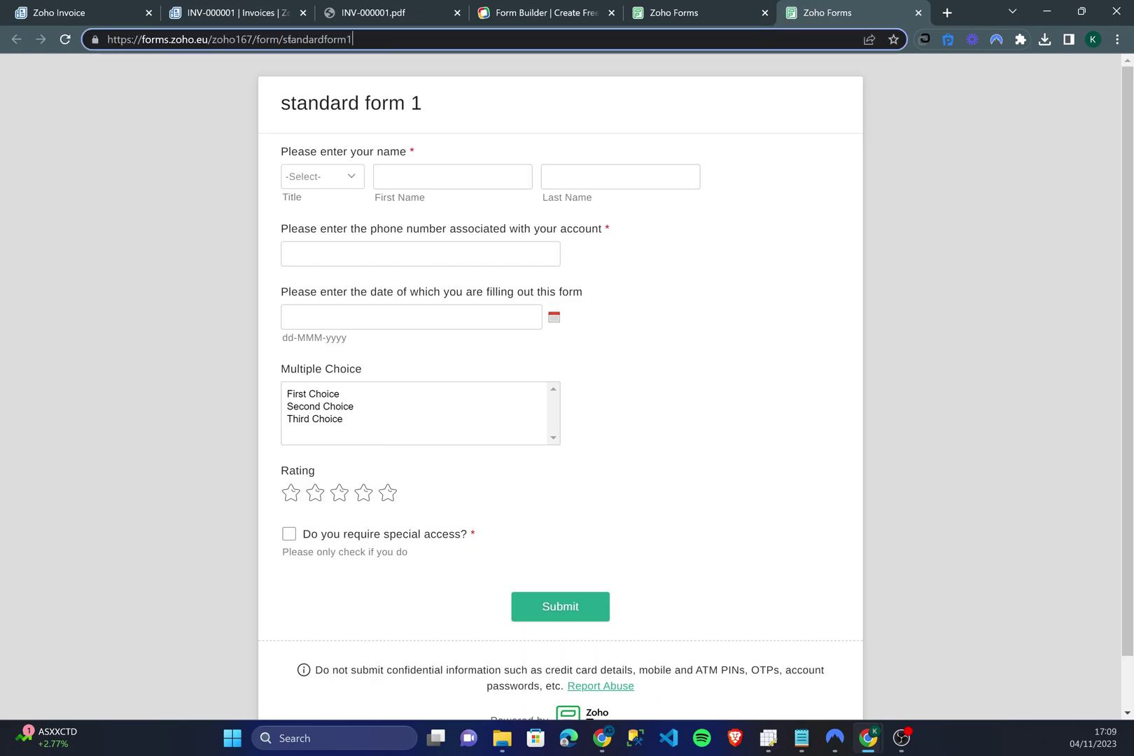
key("ctrl+a")
key("ctrl+c")
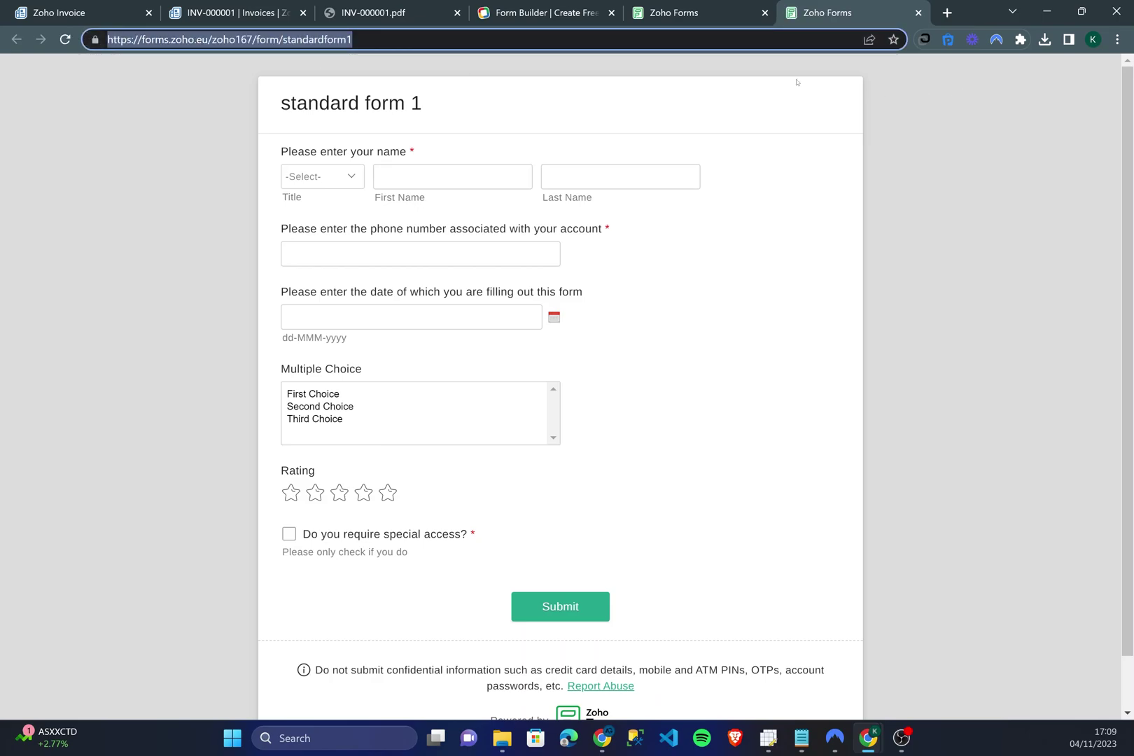
left_click(1117, 39)
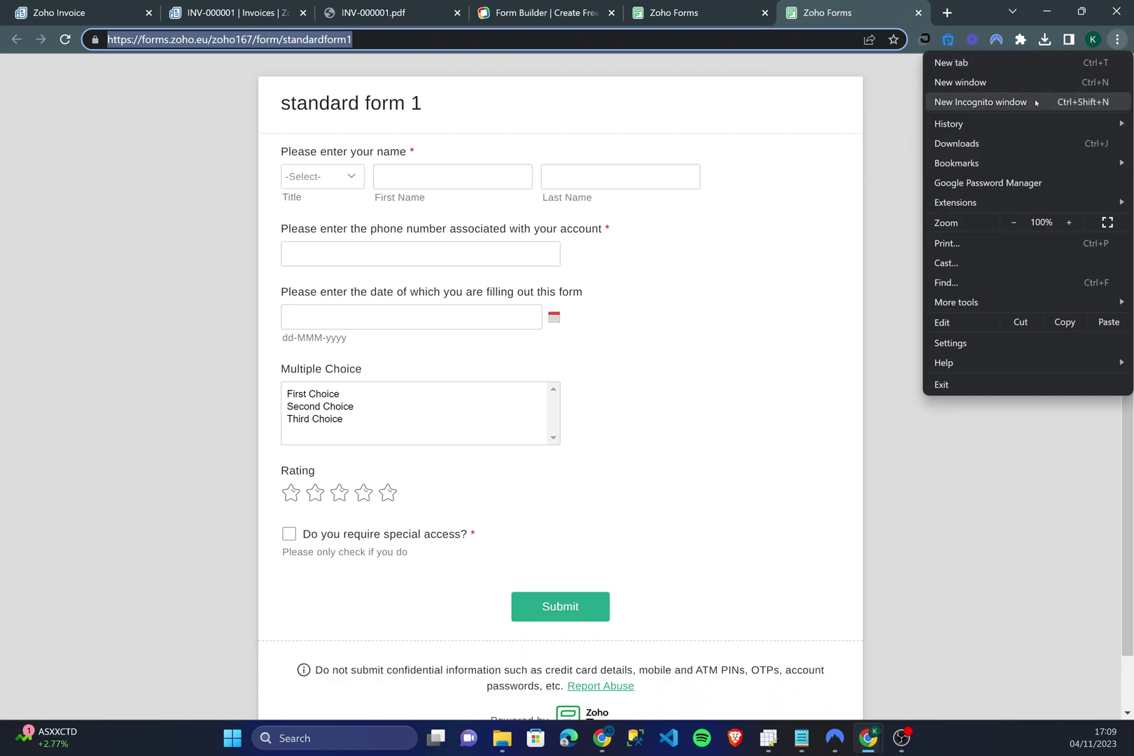
left_click(955, 103)
key("ctrl+v")
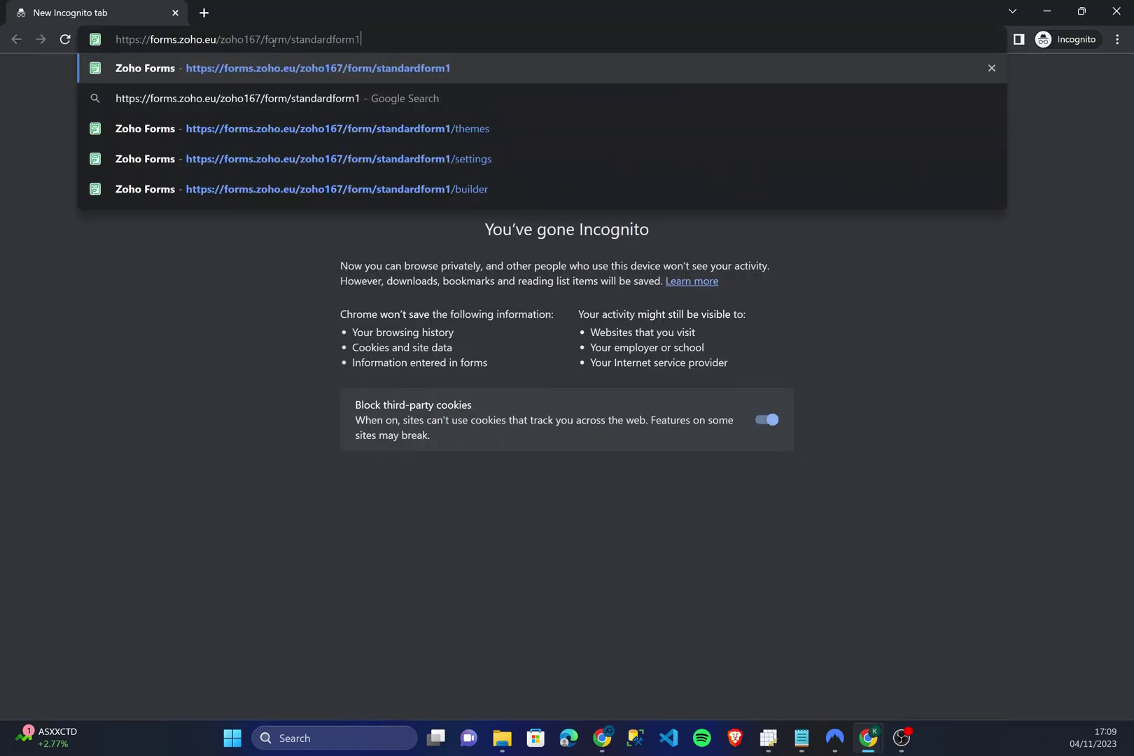
key("Return")
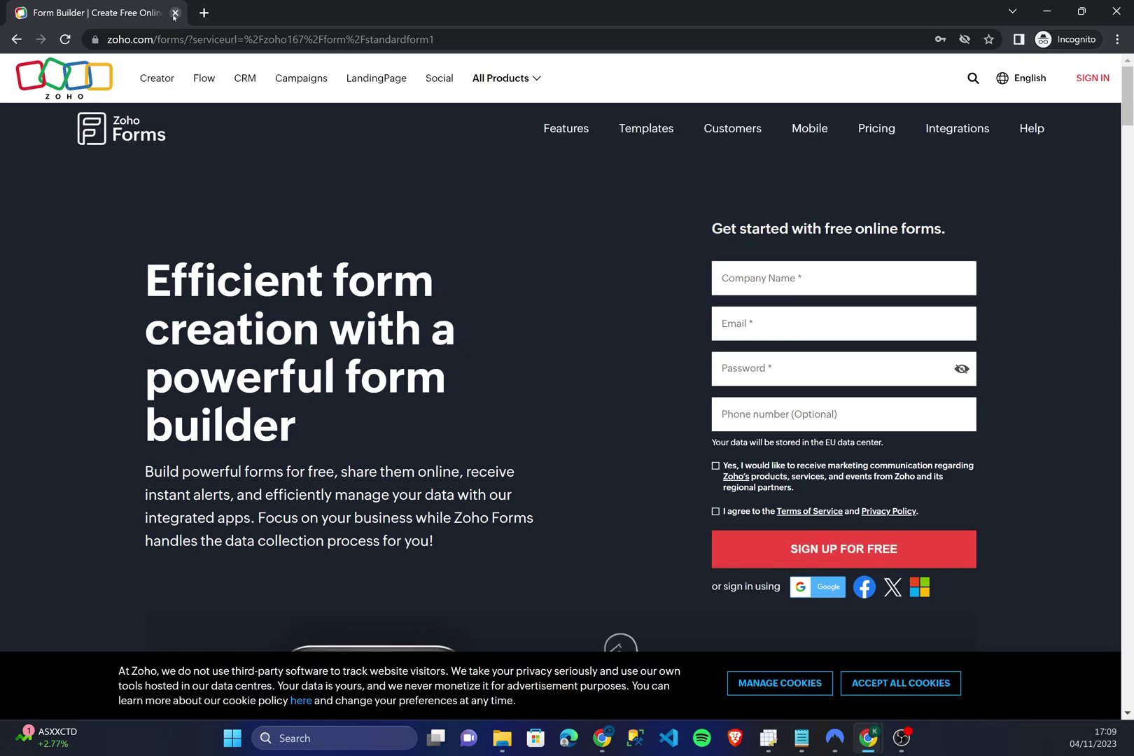
key("alt+Tab")
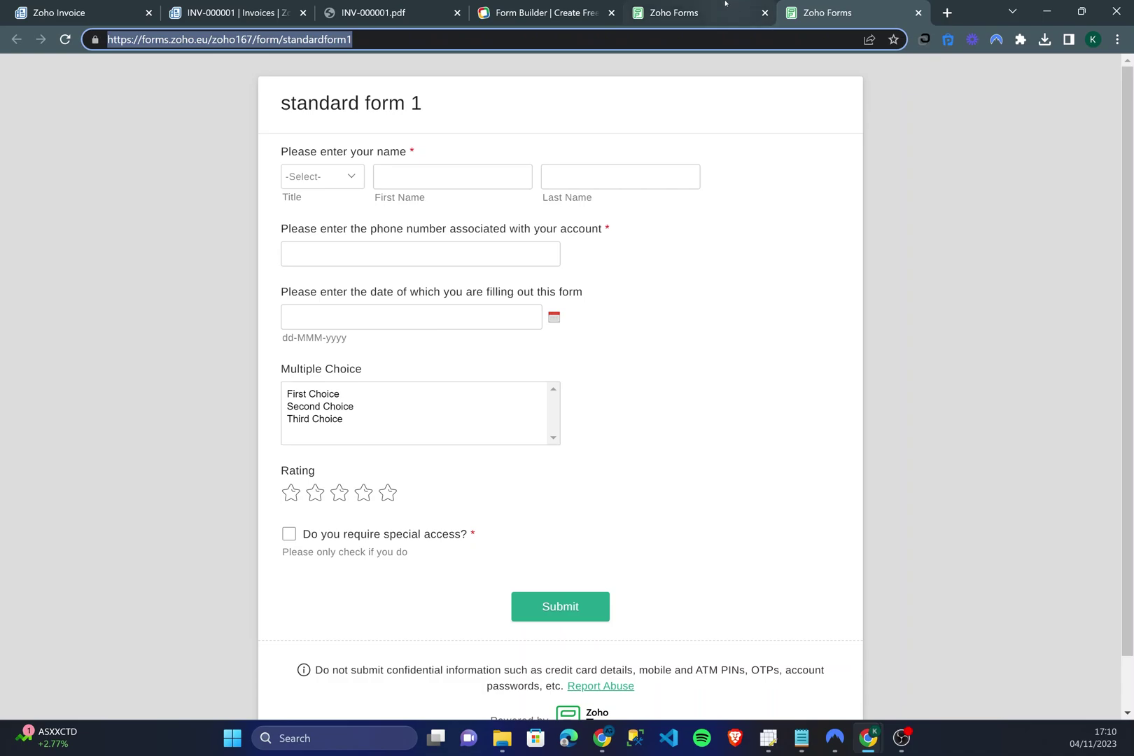
Reopen the live form and partly fill it with test entries: title Mr., first and last names 'sdfsdf'.
left_click(725, 4)
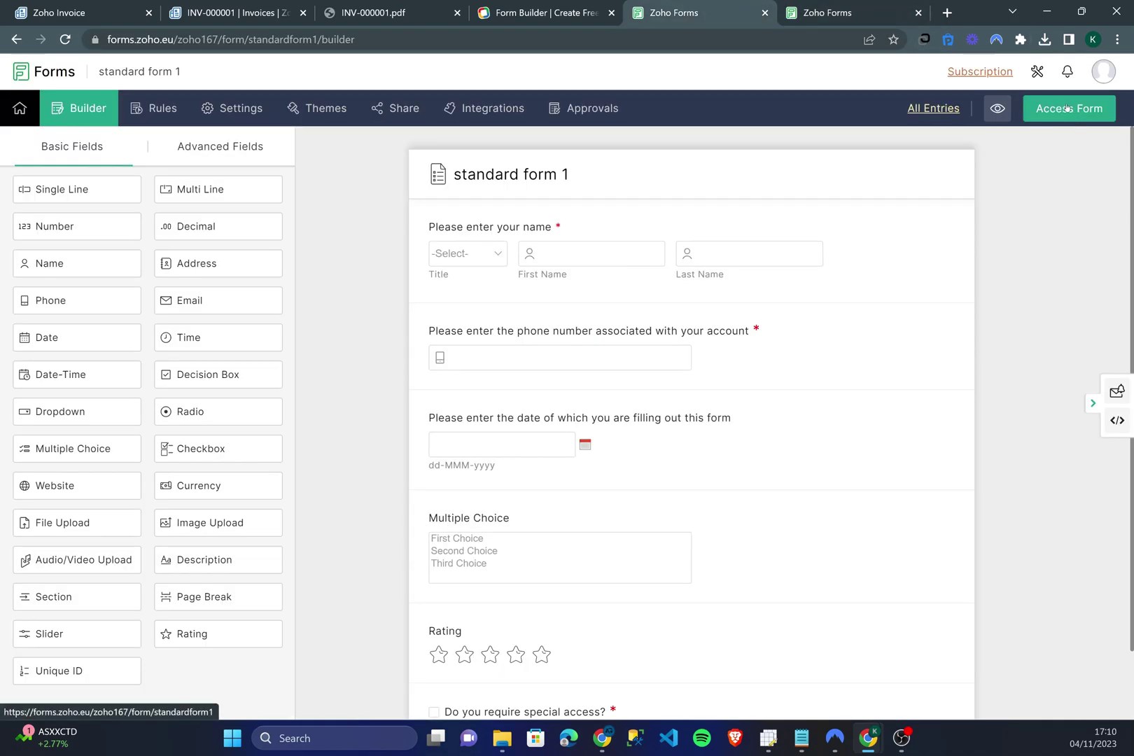
left_click(1066, 132)
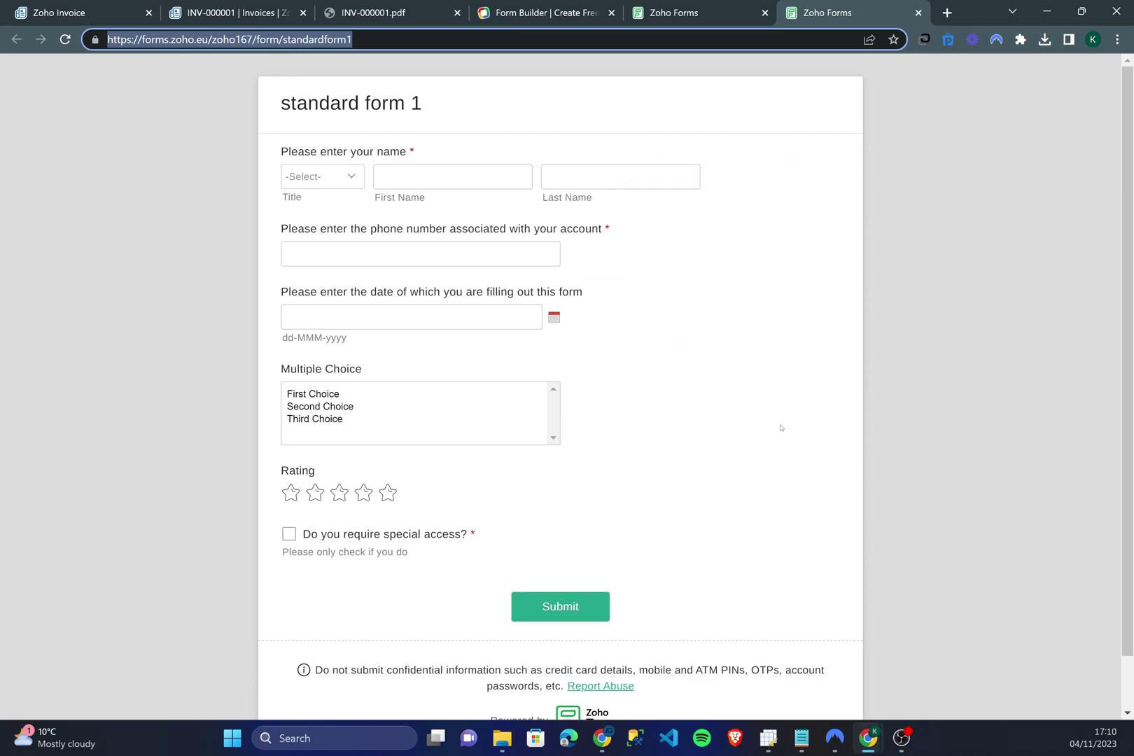
scroll(783, 428, "down", 1)
scroll(585, 338, "up", 1)
left_click(325, 176)
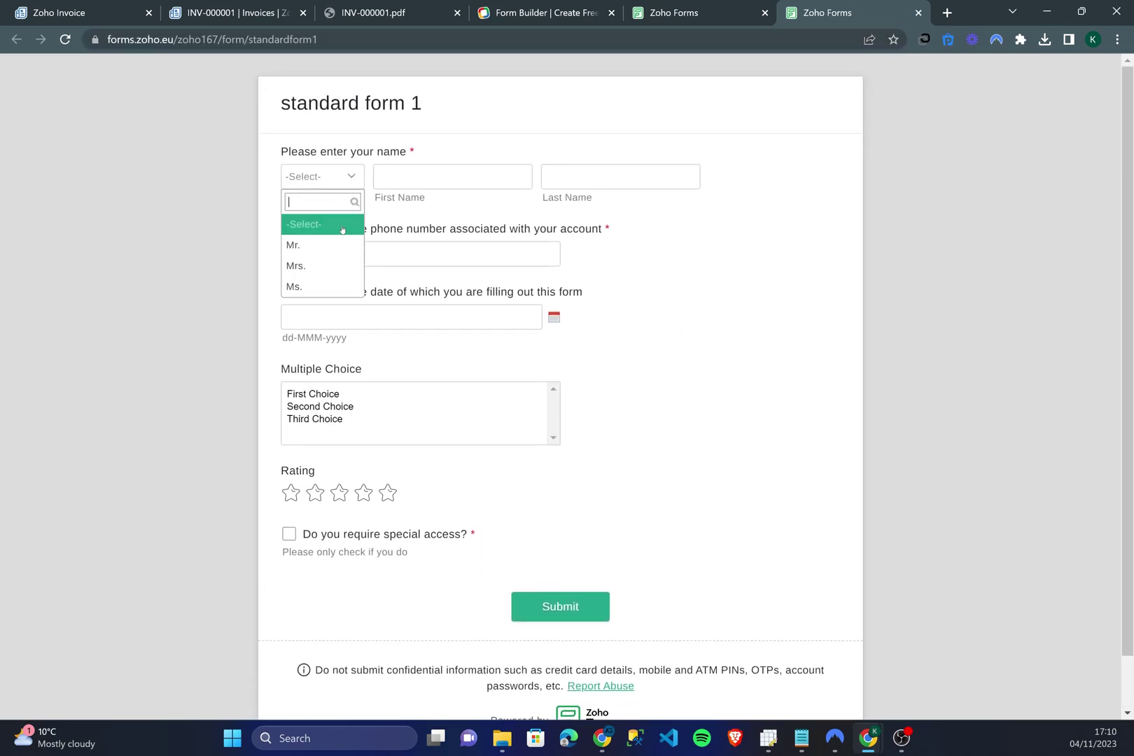
left_click(298, 243)
left_click(420, 179)
type("sdfsdf")
left_click(637, 177)
type("sdfsdf")
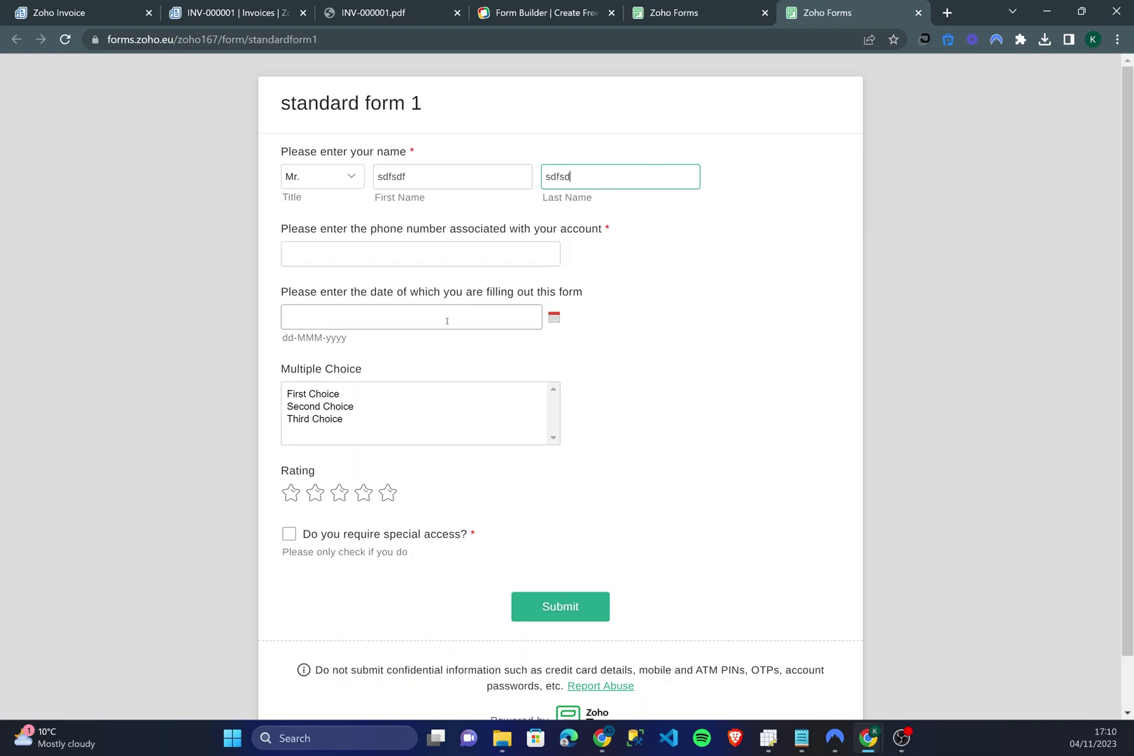
left_click(451, 317)
type("sdf")
left_click(660, 413)
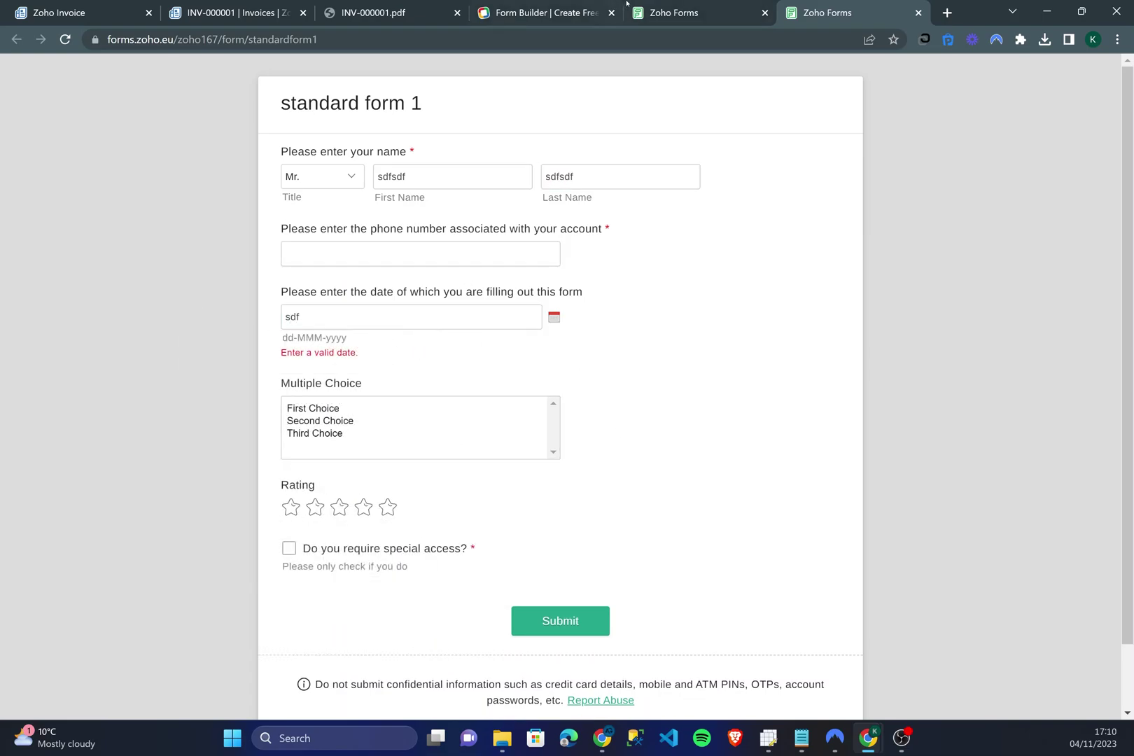
left_click(687, 12)
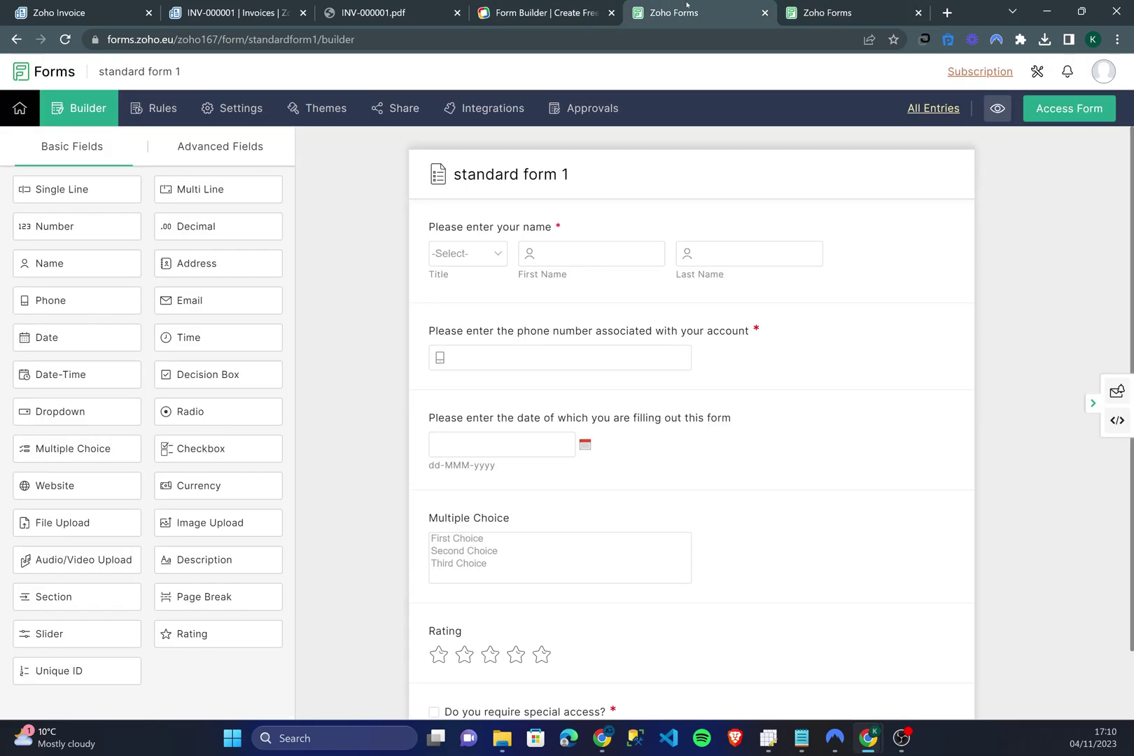
Check standard form 1's All Entries, then select it on the My Forms home page.
left_click(948, 114)
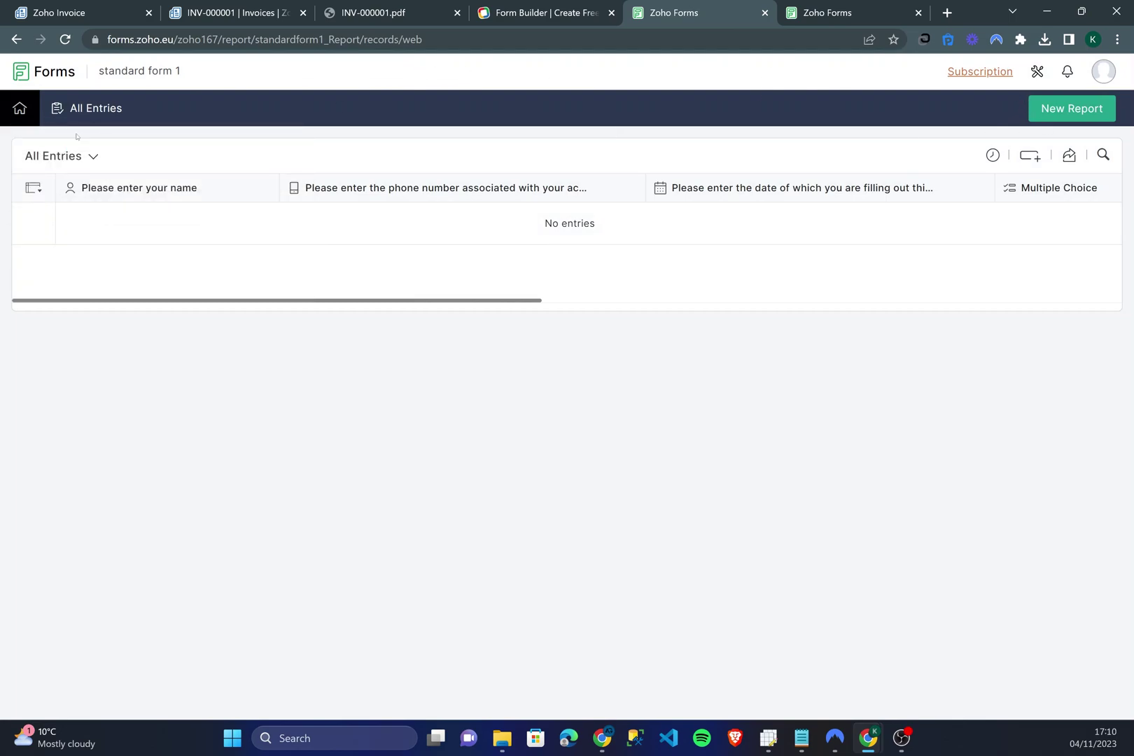
mouse_move(28, 114)
left_click(64, 165)
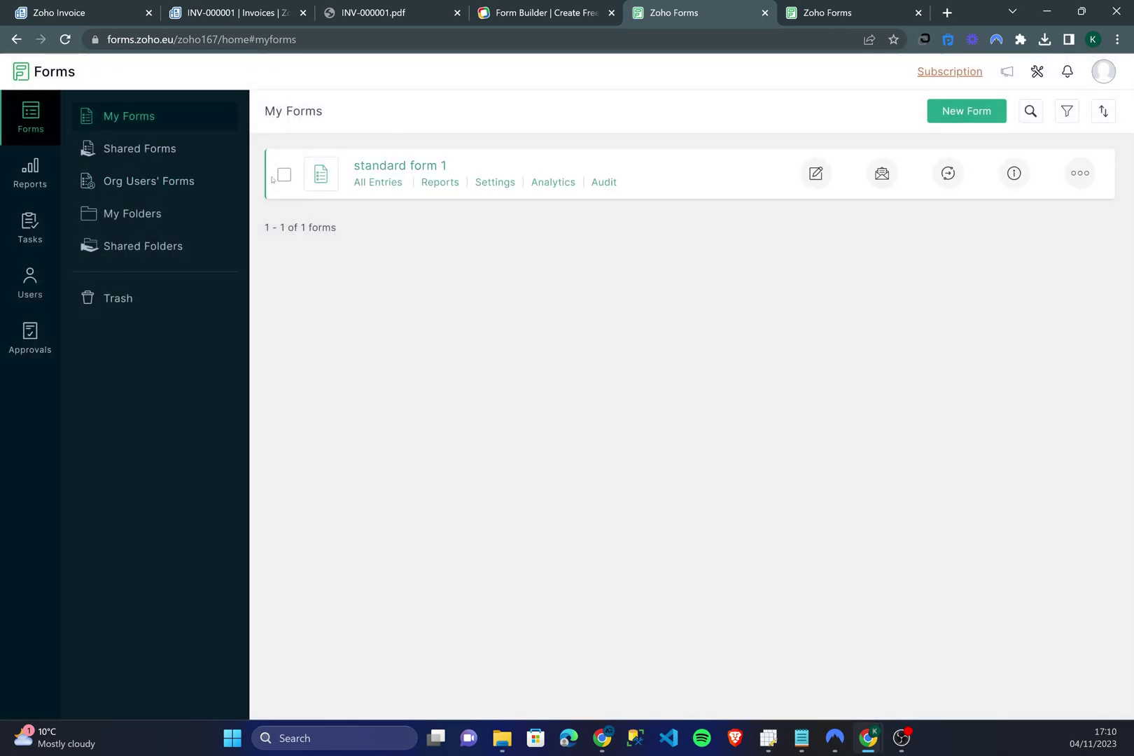
left_click(284, 175)
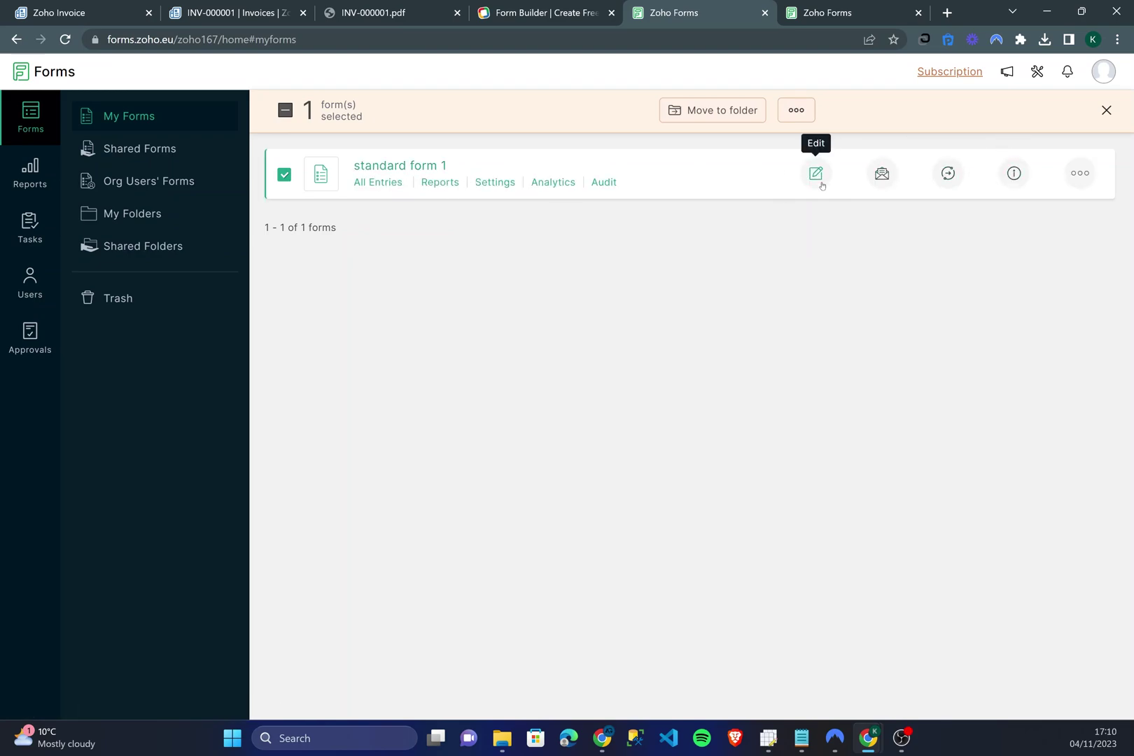
Copy standard form 1's permalink via Quick Share and load it in an incognito window.
left_click(949, 175)
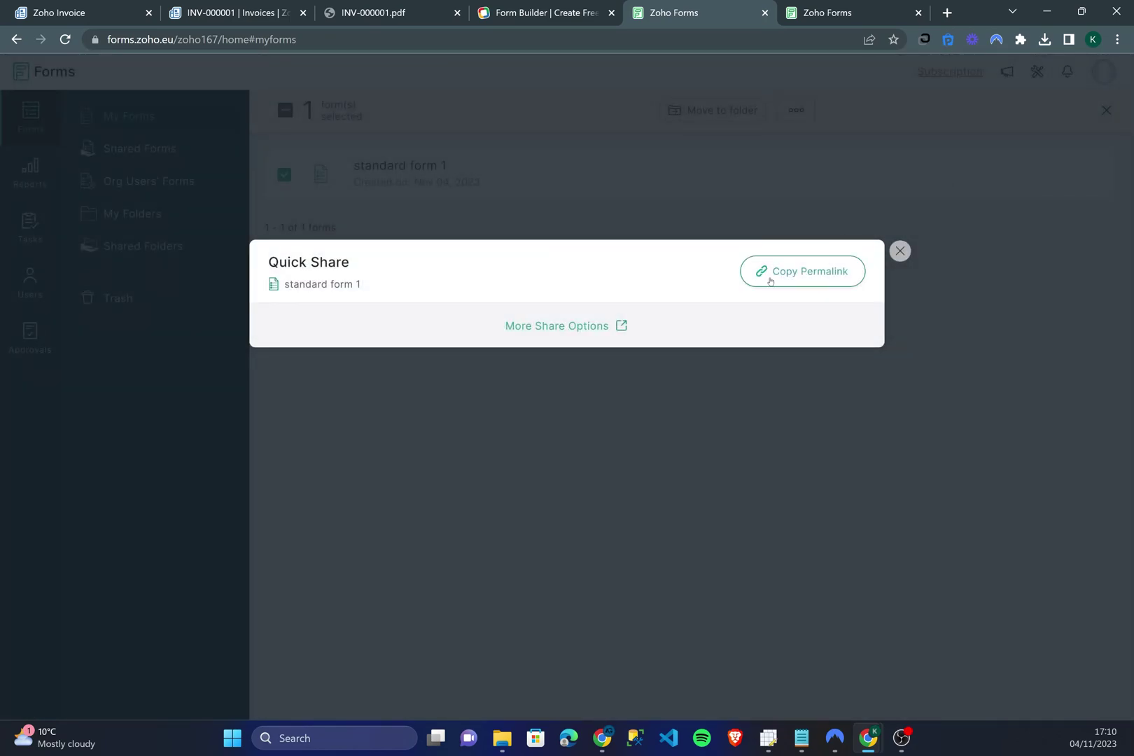
left_click(795, 277)
left_click(1118, 40)
left_click(980, 104)
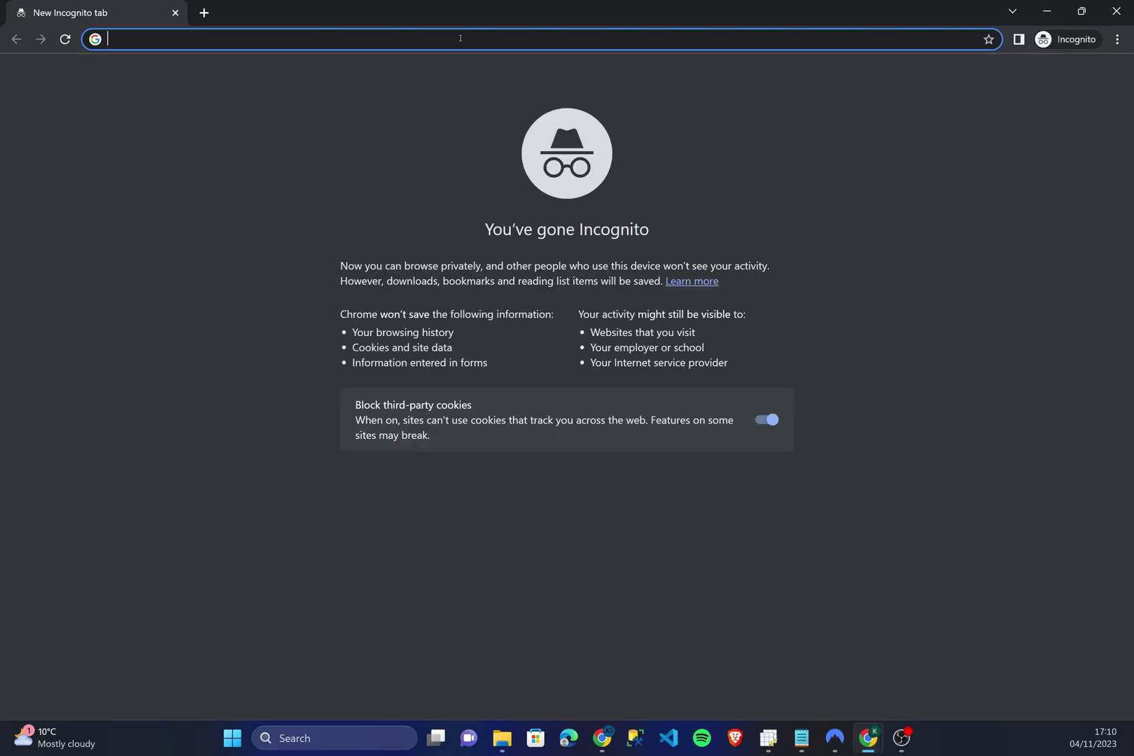
type("https://forms.zohopublic.eu/zoho167/form/standardform1/formperma/K0YlgDo4dahB73-YJtY42D3xW8GRD25LAAPsNOet8jE")
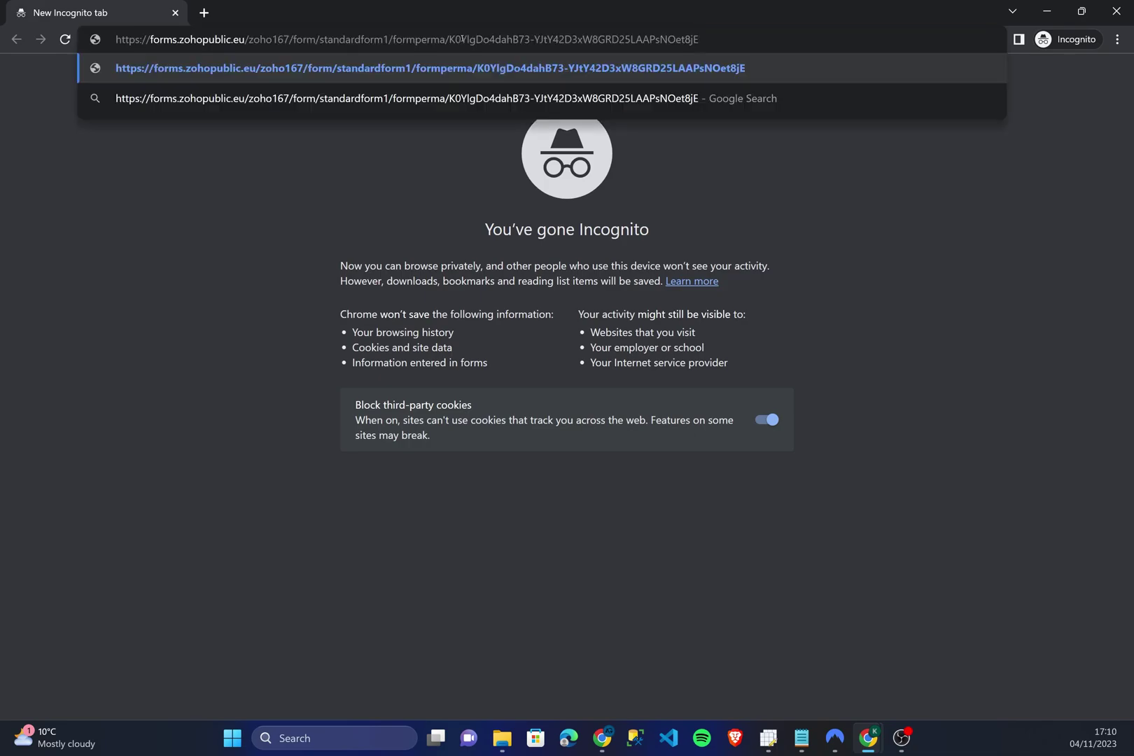
key("Return")
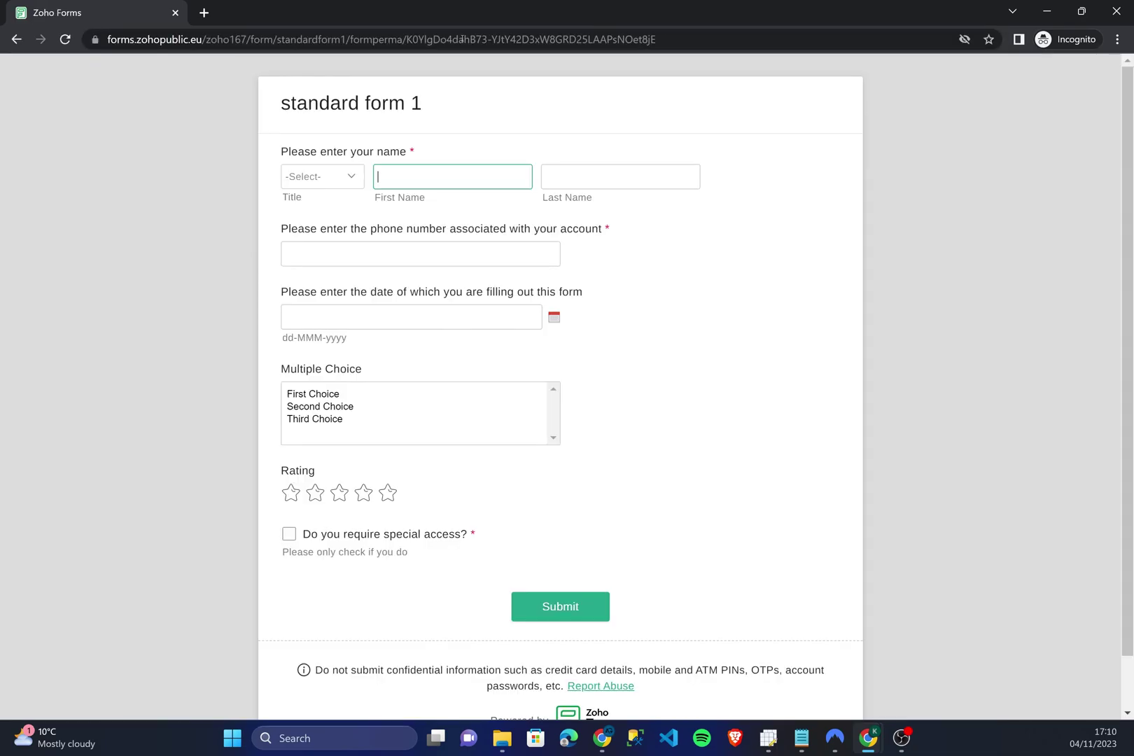
Fill in test first and last names, phone 000003434 and date 14 November 2023.
left_click(511, 180)
type("ssdfs")
left_click(615, 177)
type("sdfsdf")
left_click(418, 254)
type("sdfsdf")
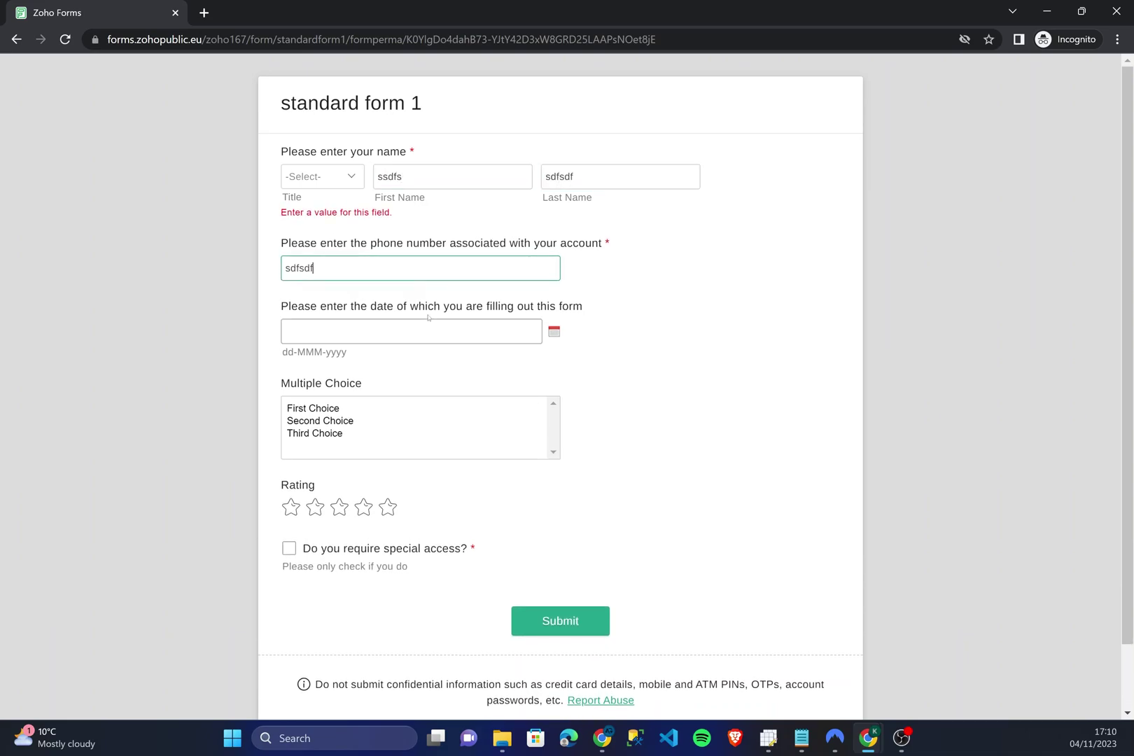
double_click(403, 269)
type("0")
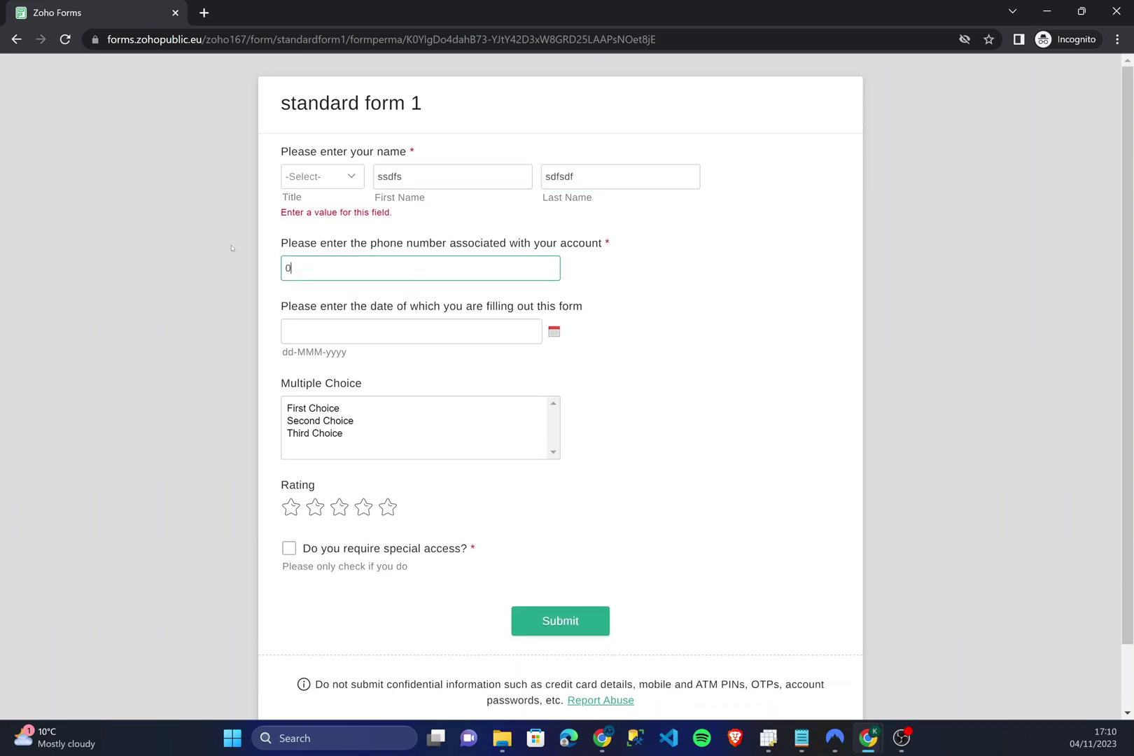
type("00003434")
left_click(289, 332)
left_click(364, 501)
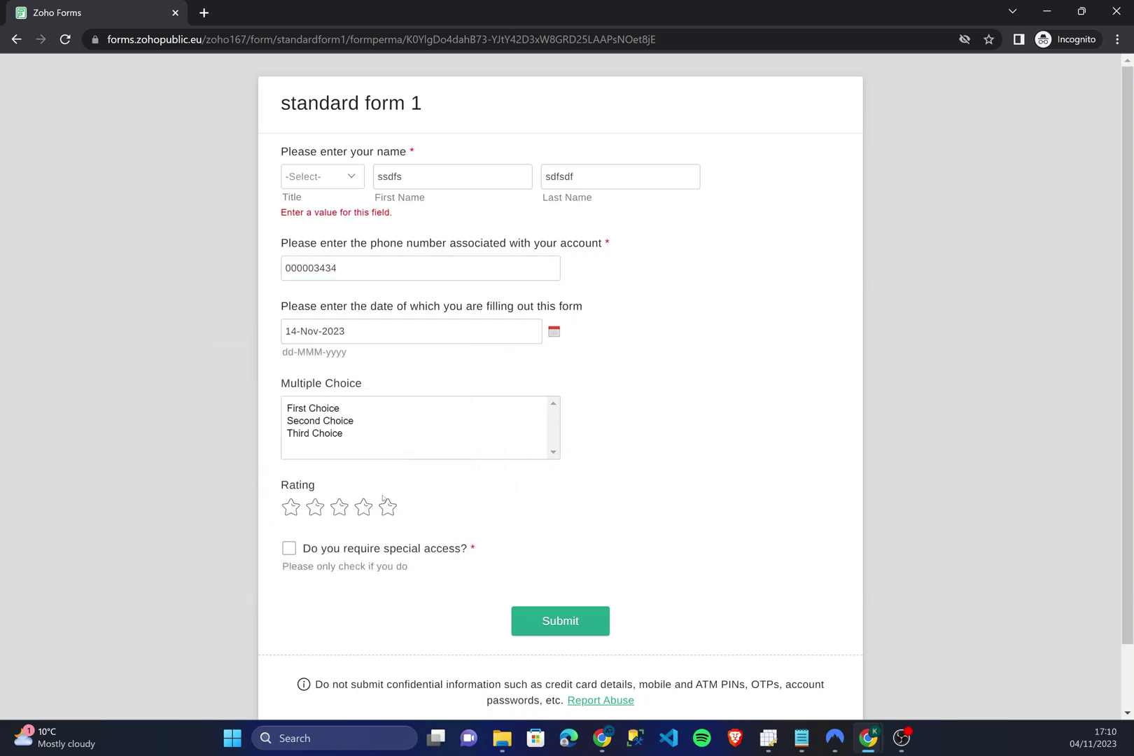
Give five stars, answer yes to special access, choose title Mr., and submit the form.
scroll(378, 483, "down", 1)
left_click(387, 435)
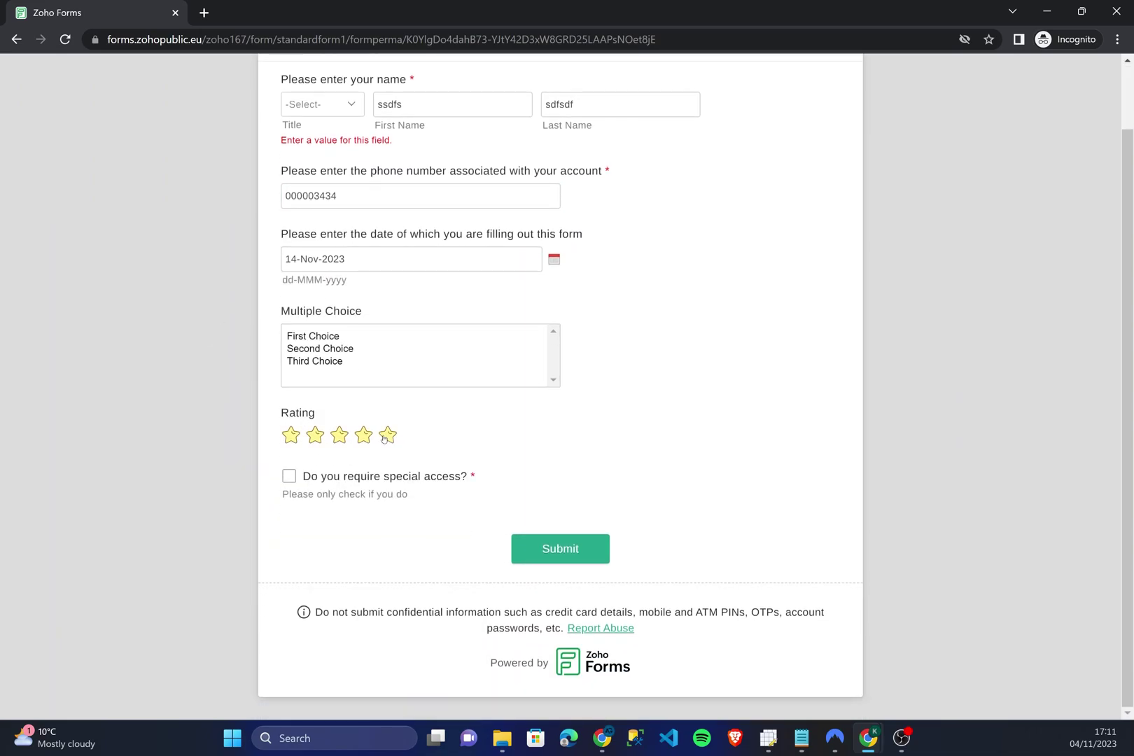
left_click(302, 481)
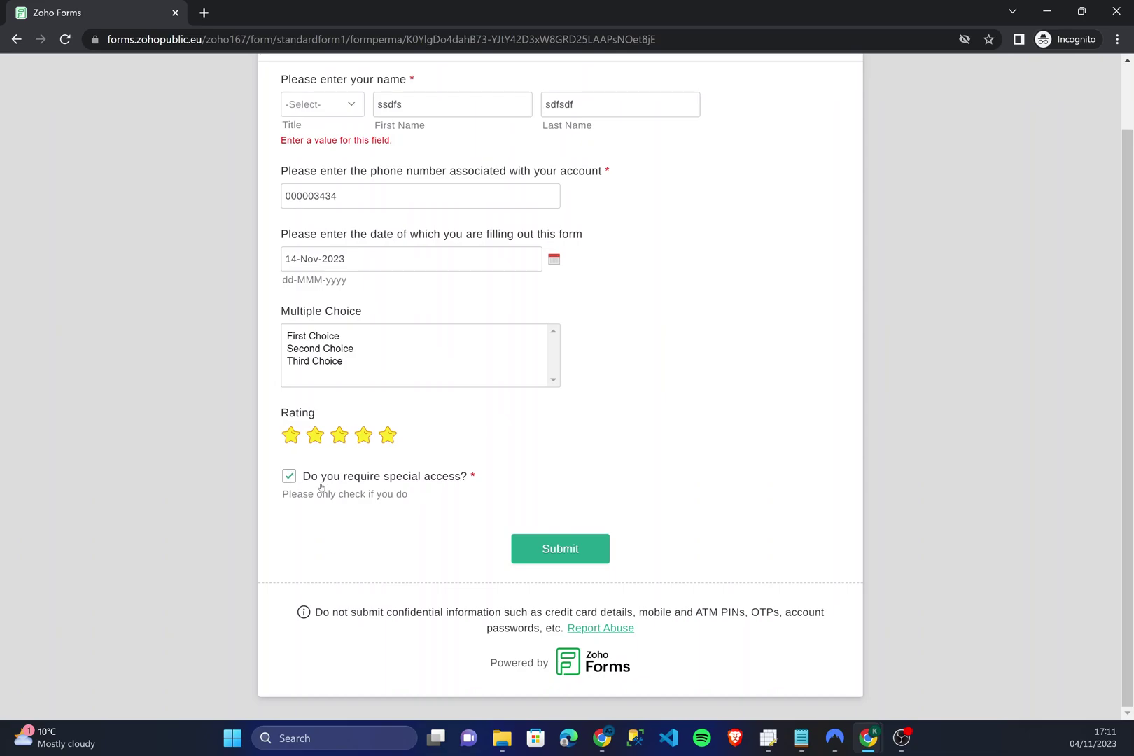
left_click(558, 550)
left_click(325, 118)
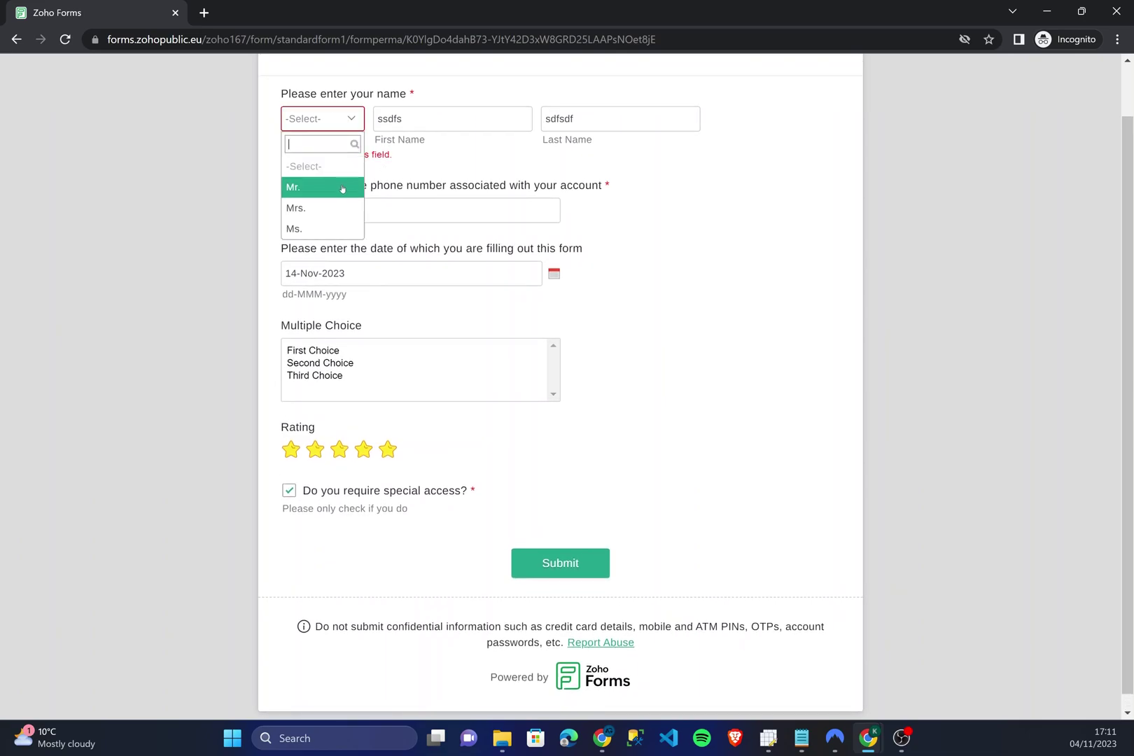
left_click(342, 188)
left_click(556, 559)
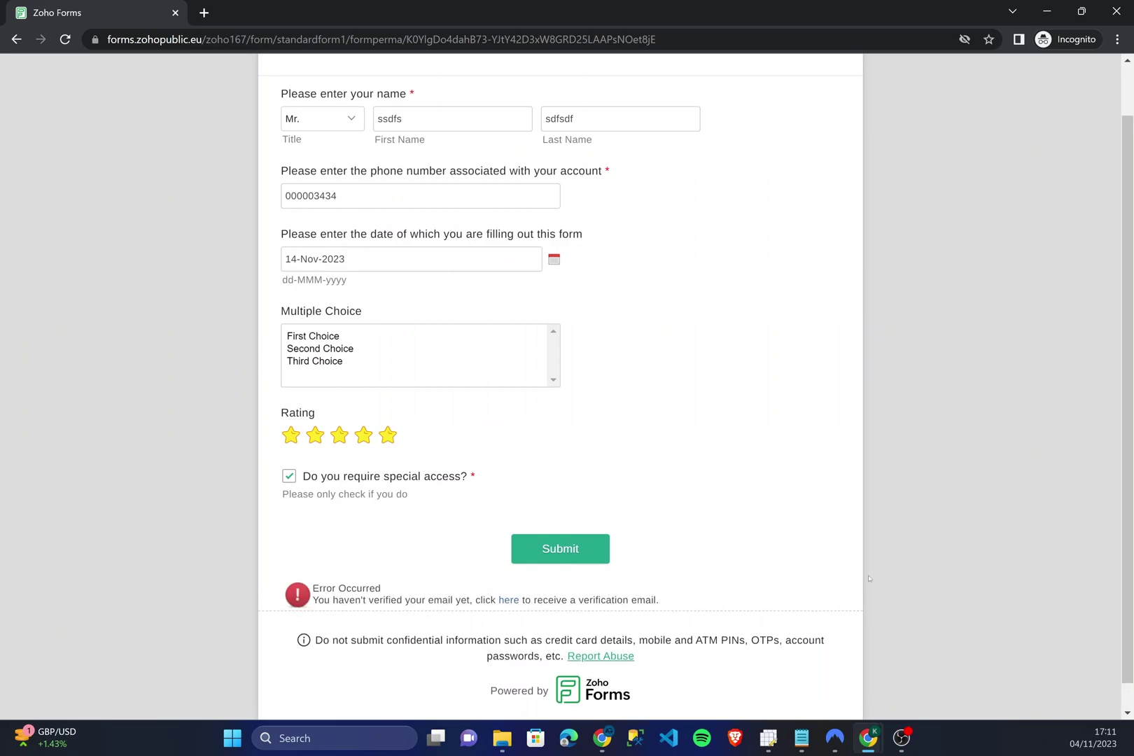
scroll(774, 571, "up", 1)
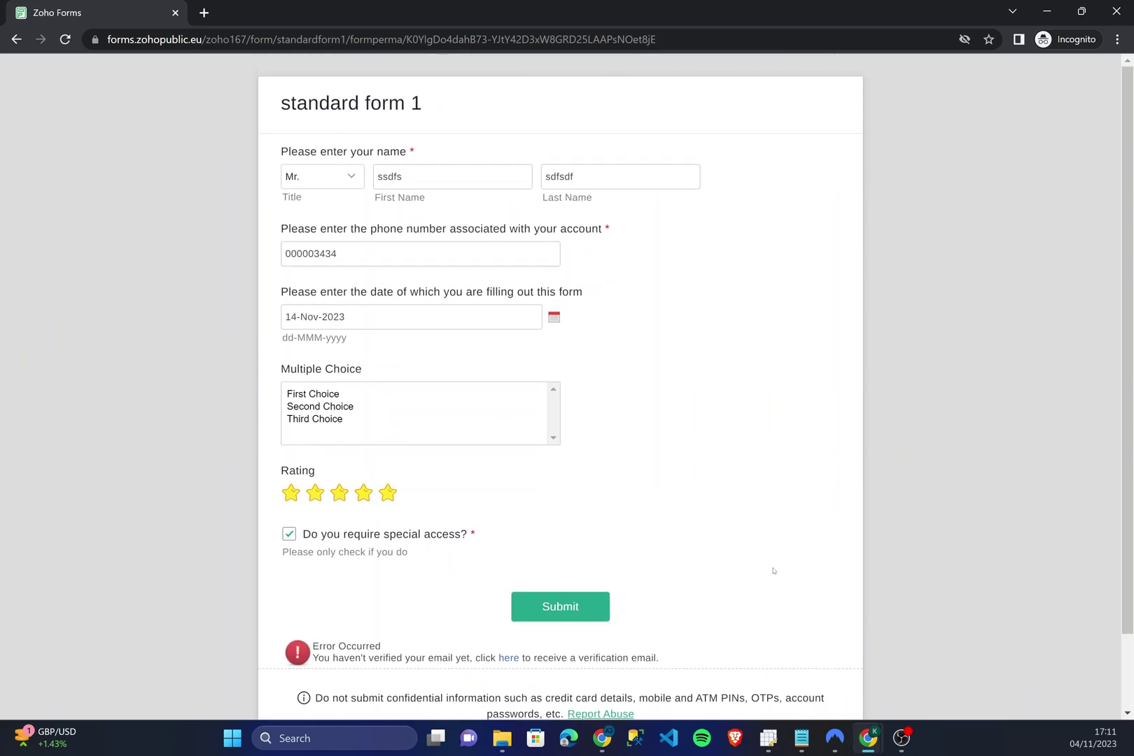
scroll(774, 570, "down", 2)
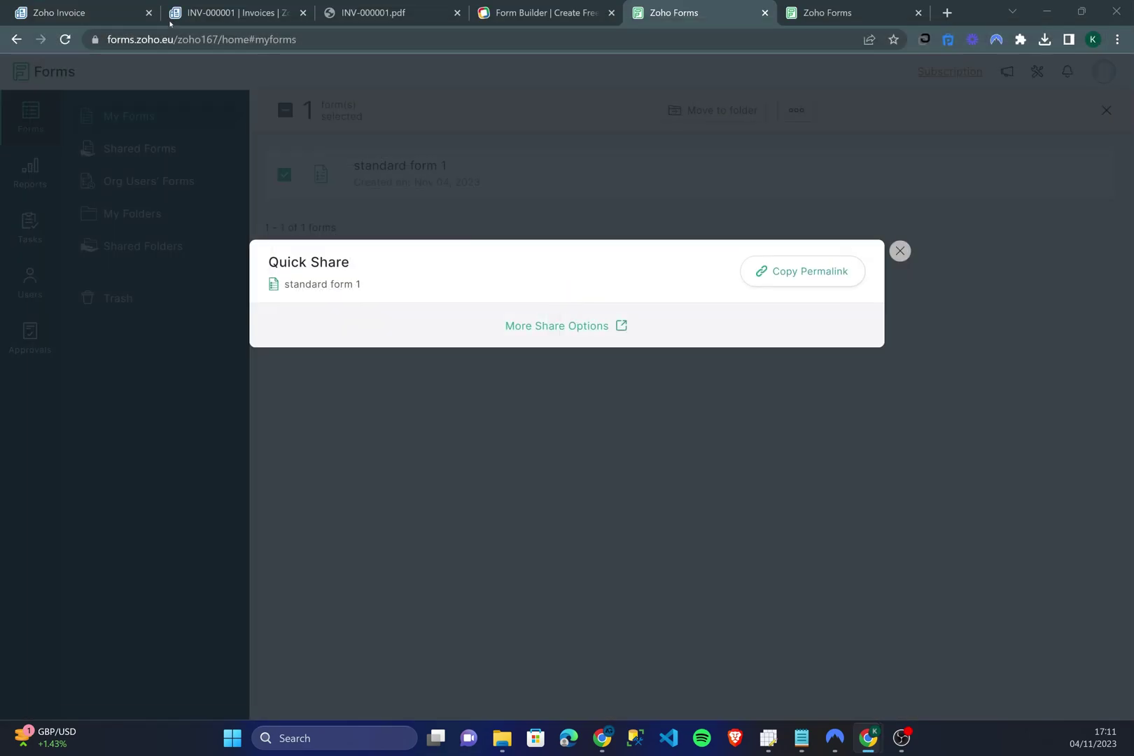
Close the incognito window and Quick Share dialog, then open standard form 1's All Entries report.
left_click(175, 13)
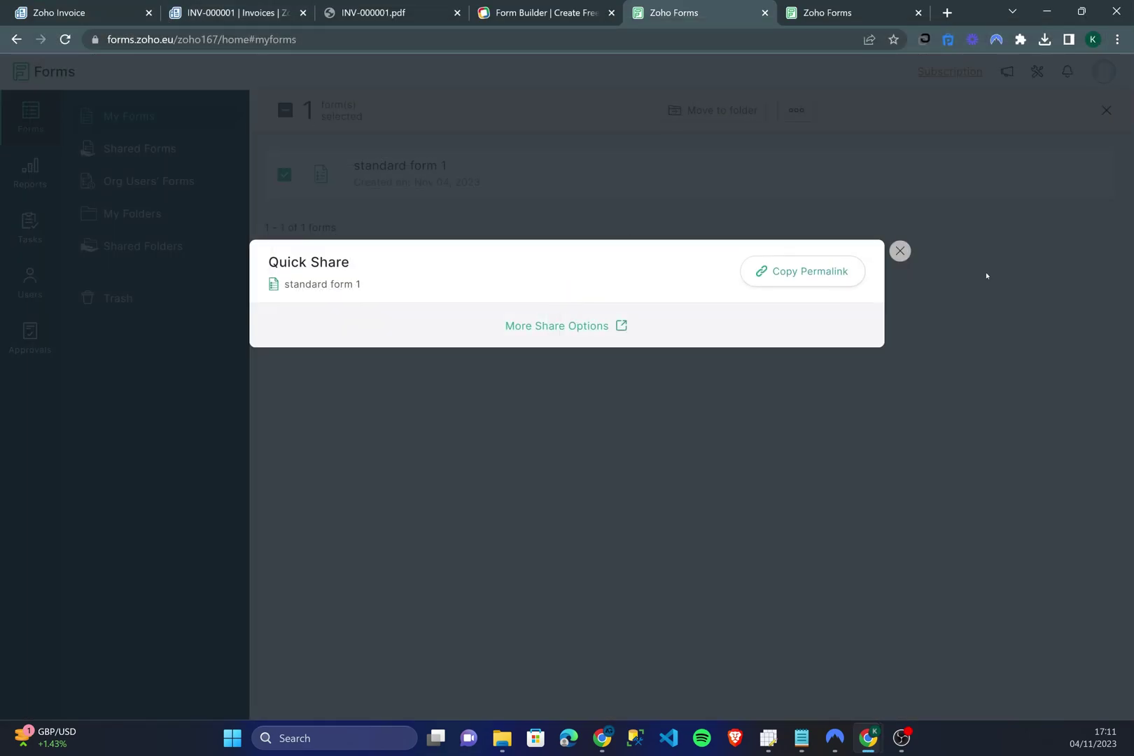
left_click(900, 251)
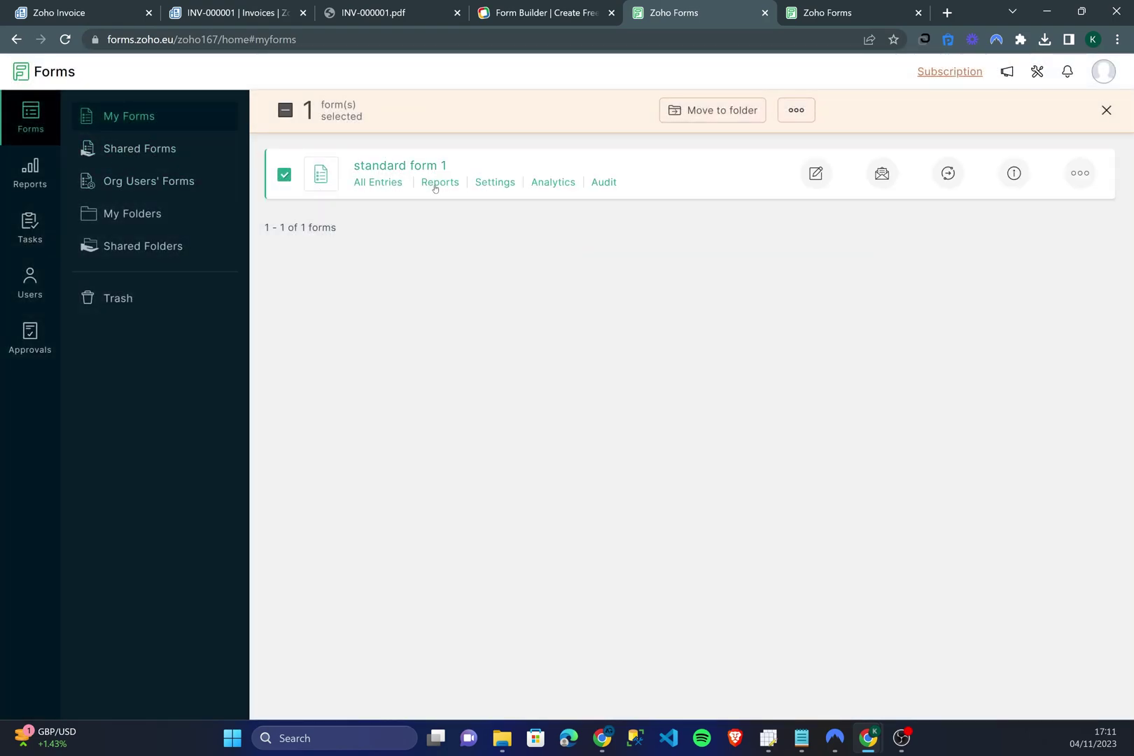
left_click(386, 168)
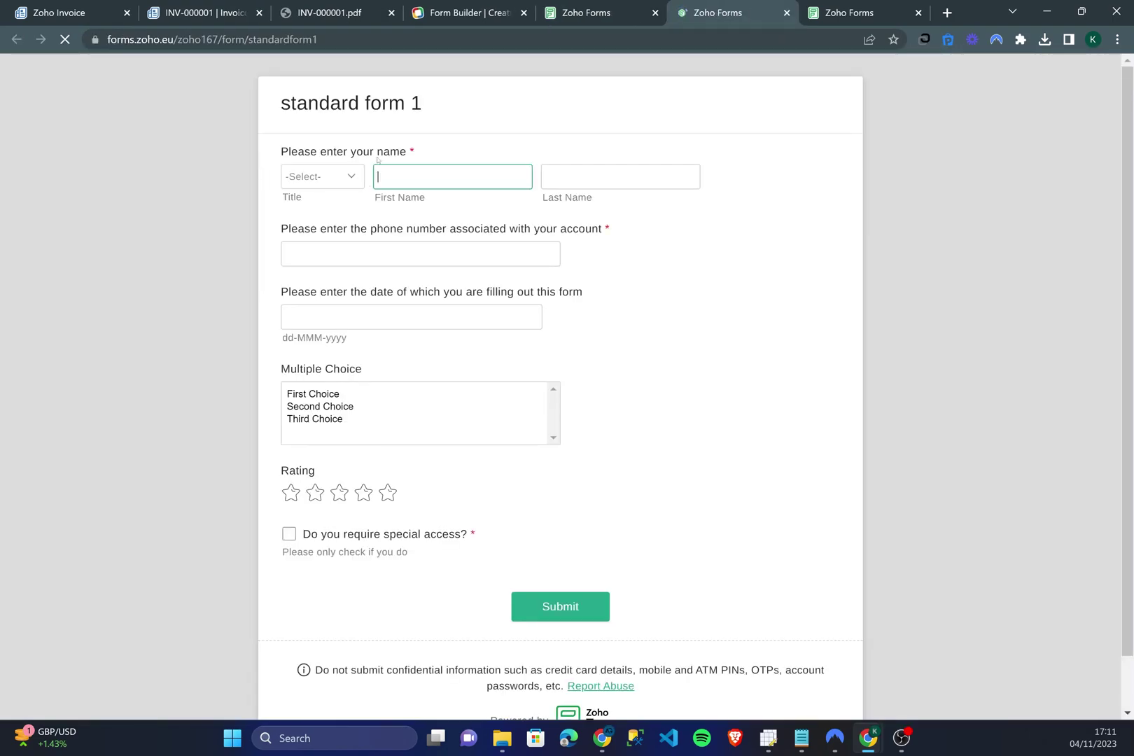
left_click(587, 13)
left_click(284, 176)
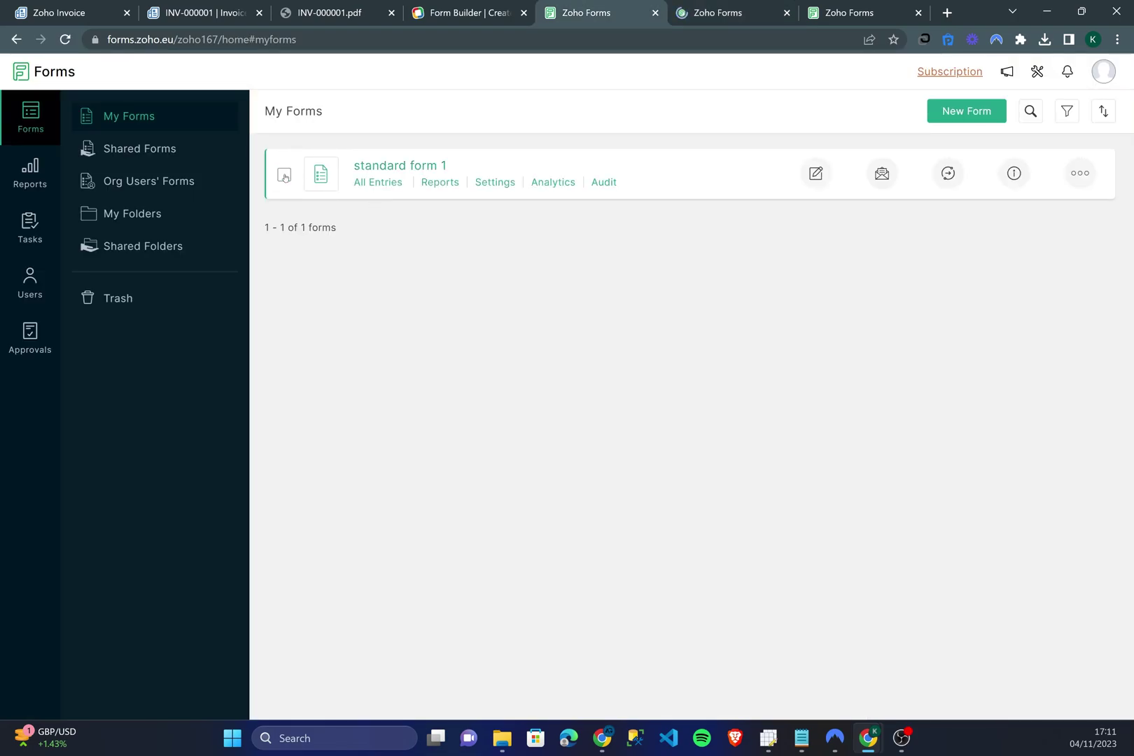
left_click(381, 184)
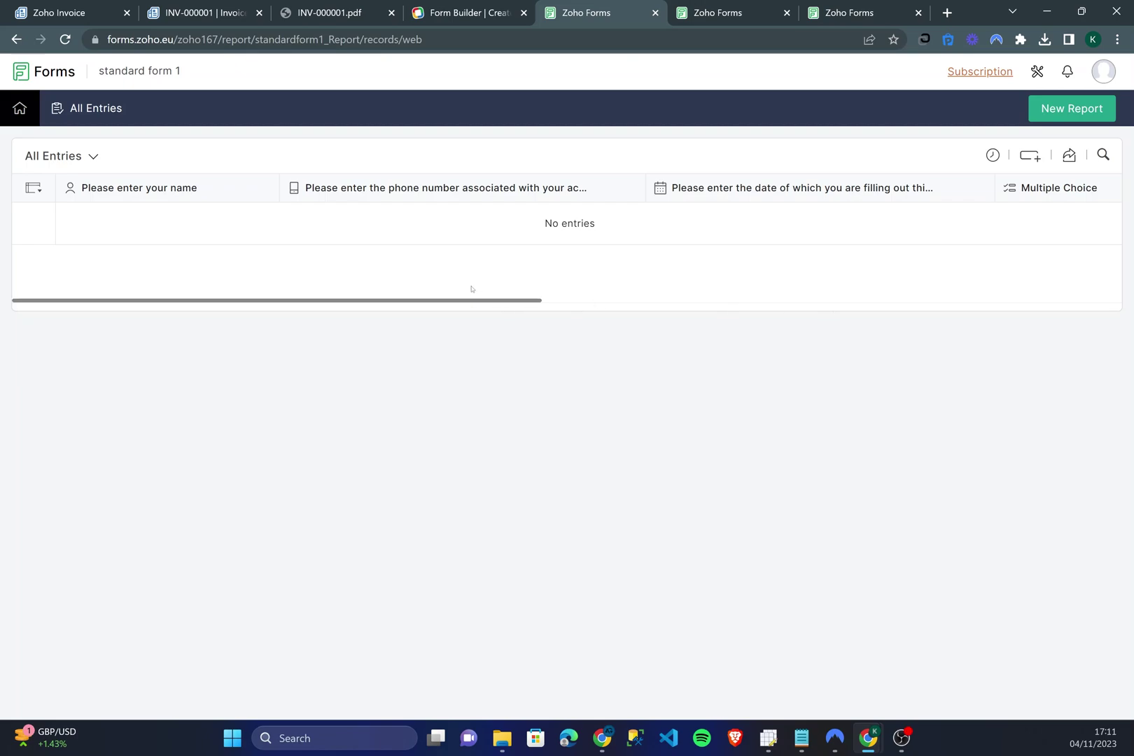
left_click_drag(473, 301, 200, 227)
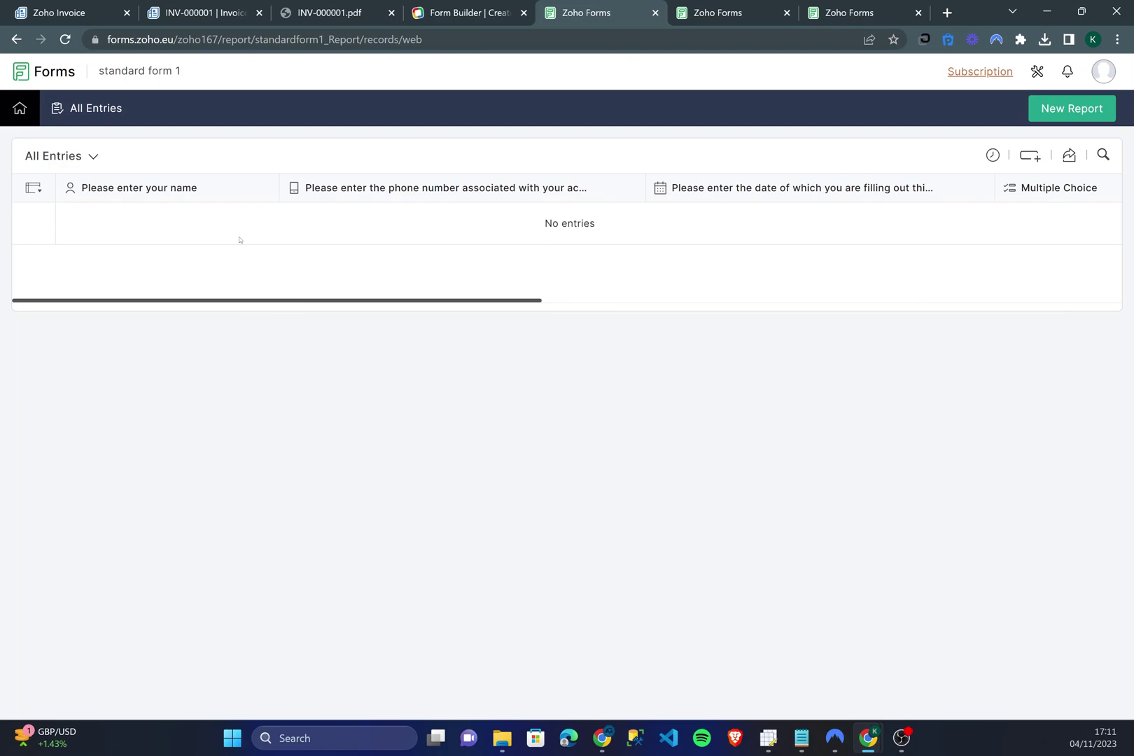